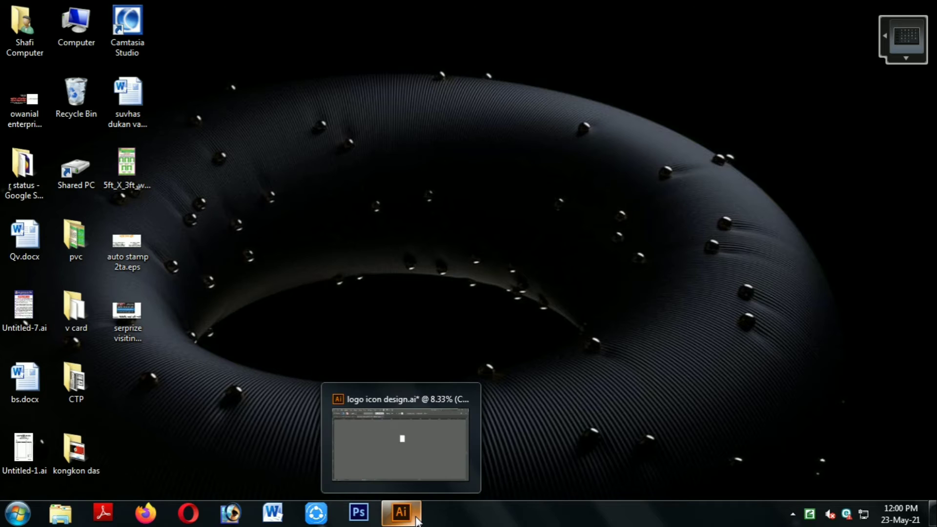
Step: Switch to Illustrator and create a new A4 print document in inches with CMYK Color mode
{"action": "left_click", "coordinate": [369, 481]}
{"action": "left_click", "coordinate": [37, 13]}
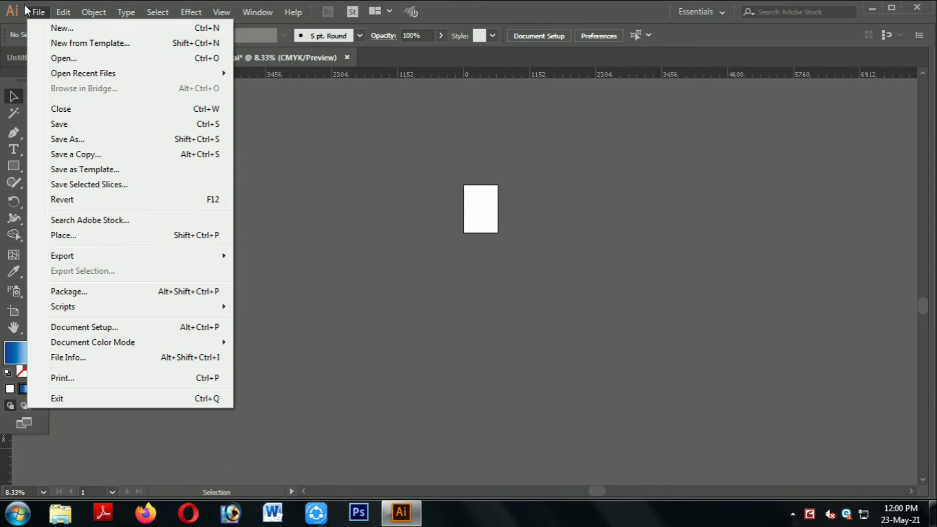
{"action": "left_click", "coordinate": [42, 27]}
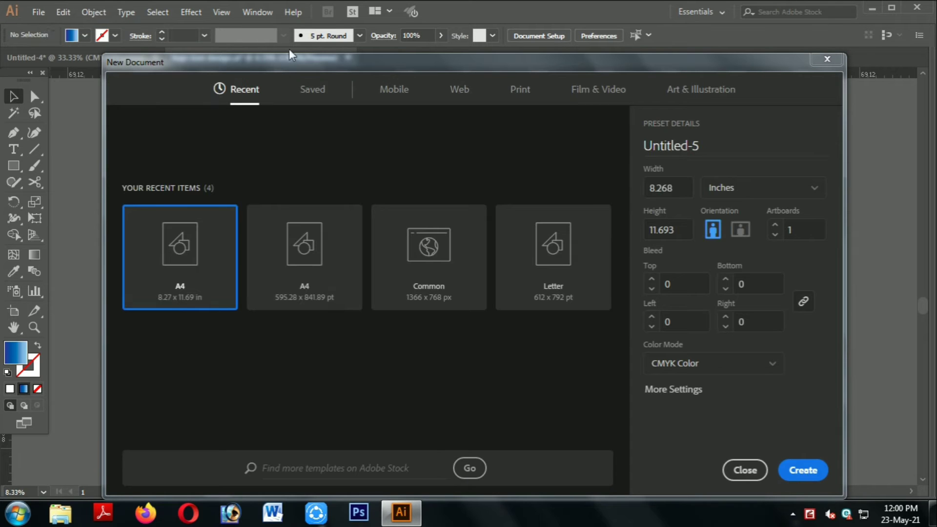
{"action": "left_click", "coordinate": [521, 90]}
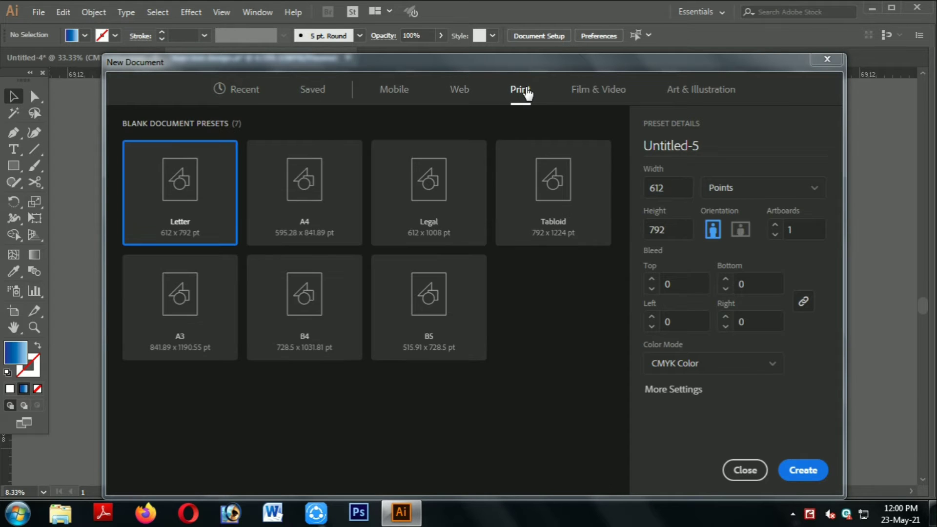
{"action": "left_click", "coordinate": [303, 177]}
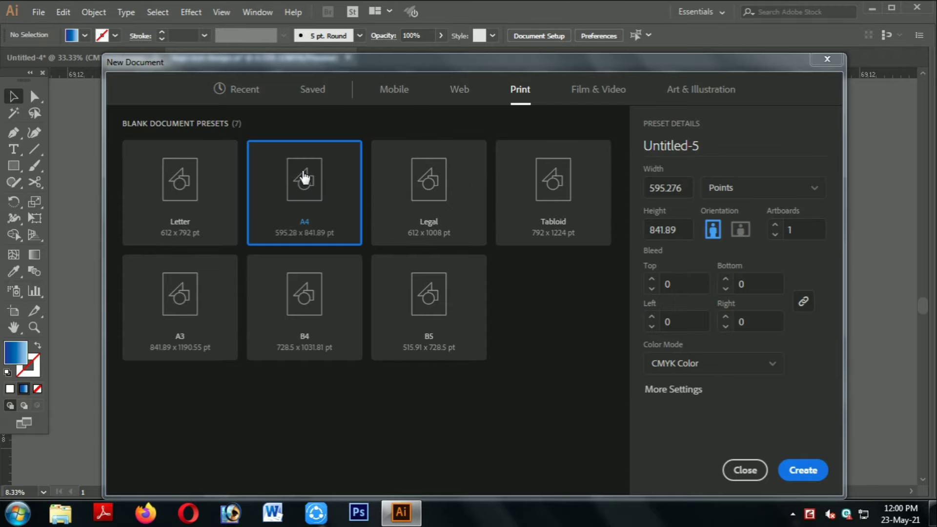
{"action": "left_click", "coordinate": [759, 190]}
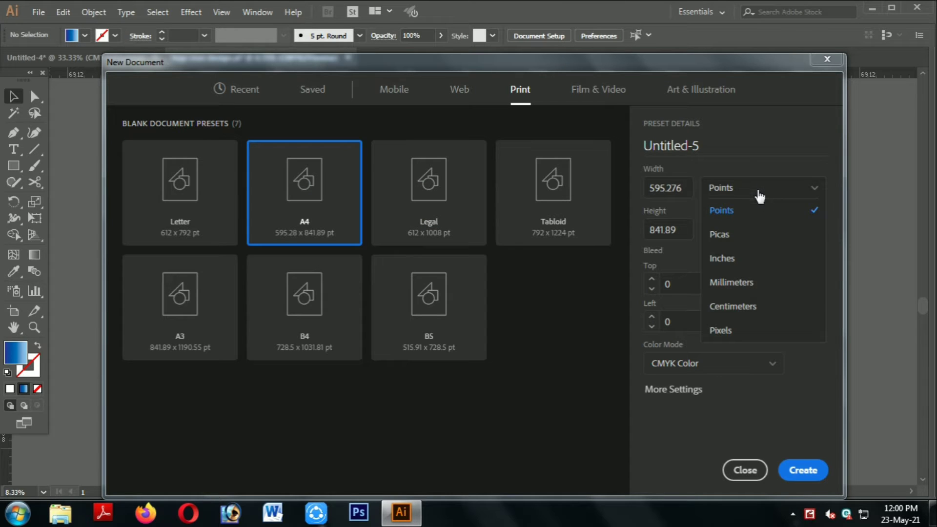
{"action": "left_click", "coordinate": [727, 261]}
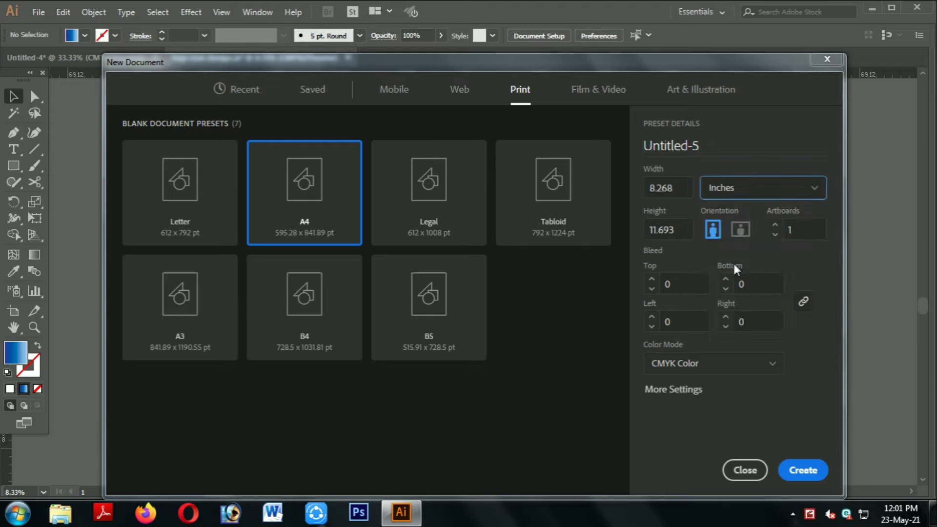
{"action": "left_click", "coordinate": [702, 364]}
{"action": "left_click", "coordinate": [683, 411]}
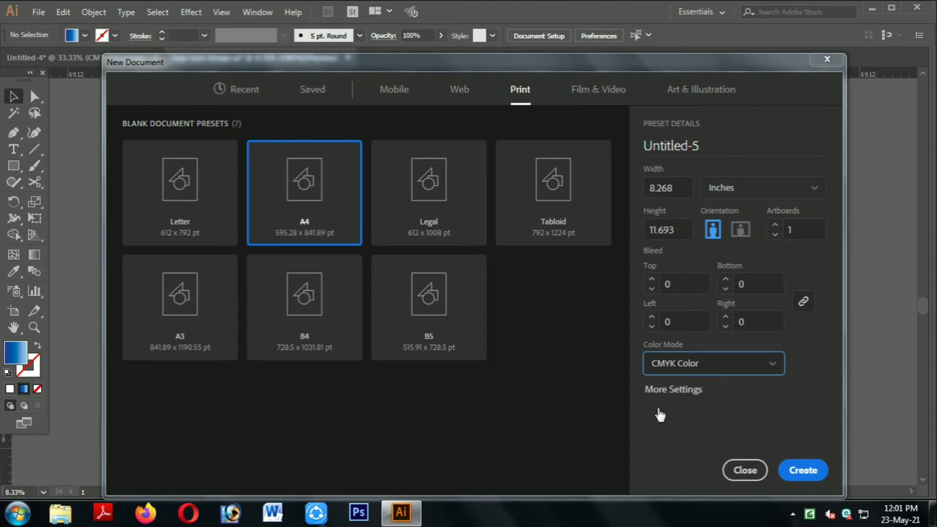
{"action": "left_click", "coordinate": [803, 471]}
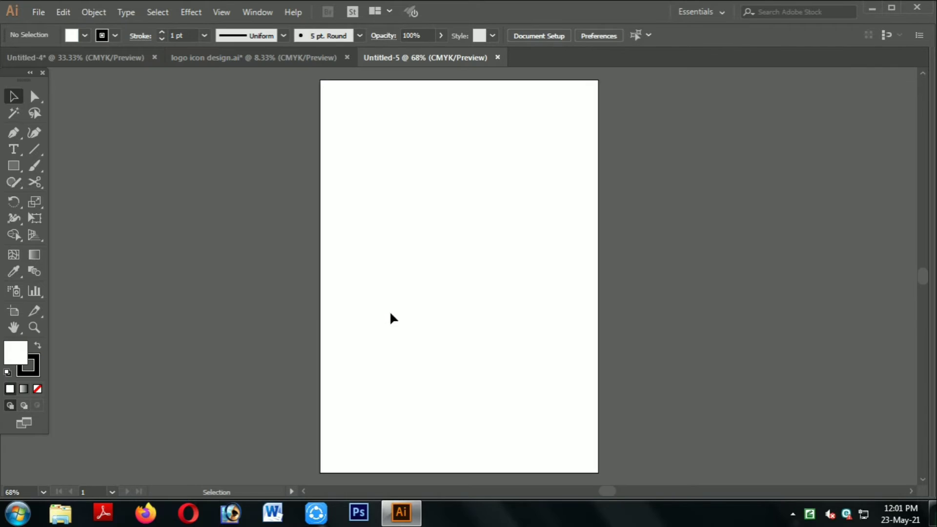
Step: Draw a circle about 3.8 in in diameter with the Ellipse tool on the empty canvas beside the artboard
{"action": "key", "text": "space"}
{"action": "left_click_drag", "start_coordinate": [732, 242], "coordinate": [415, 237]}
{"action": "left_click_drag", "start_coordinate": [693, 238], "coordinate": [410, 249]}
{"action": "left_click_drag", "start_coordinate": [615, 249], "coordinate": [531, 246]}
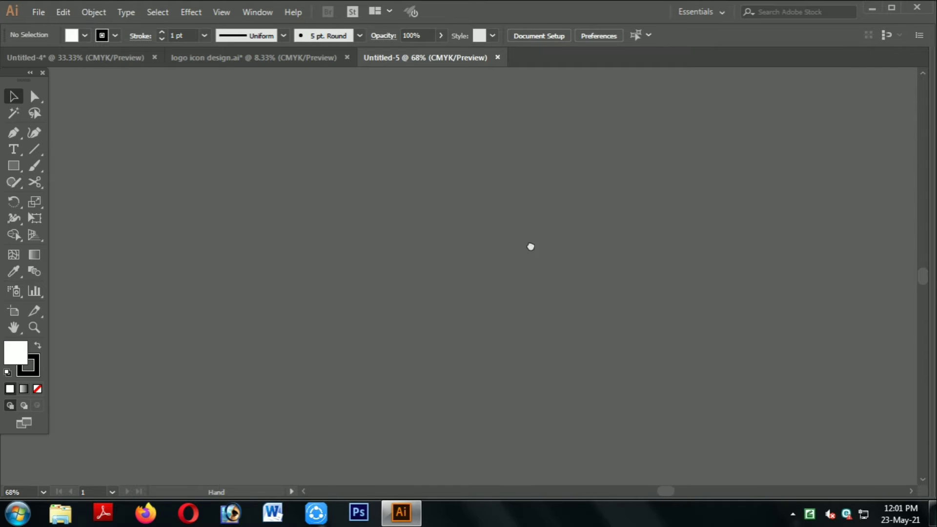
{"action": "key", "text": "alt"}
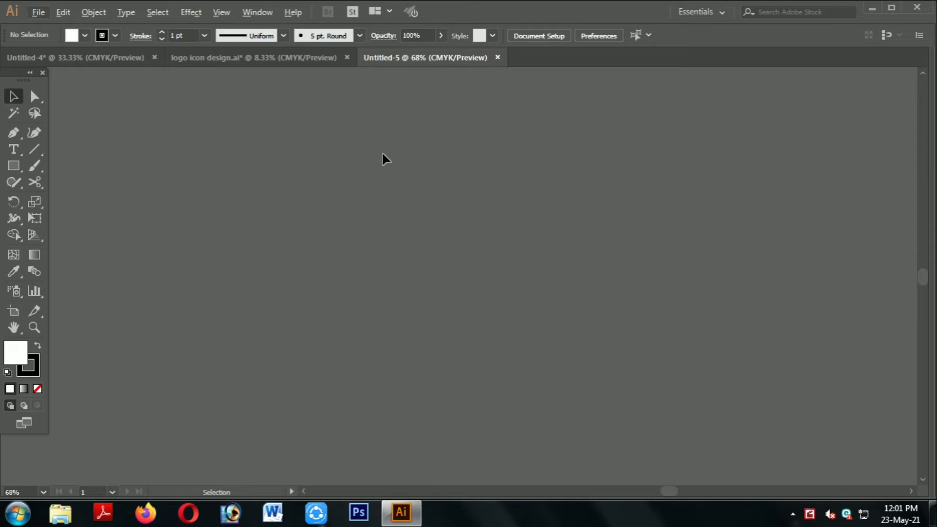
{"action": "left_click", "coordinate": [16, 167]}
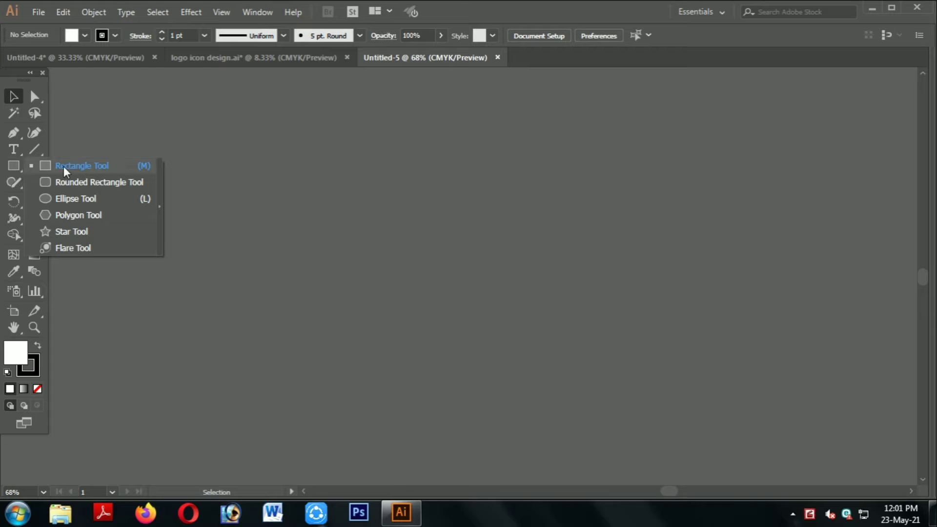
{"action": "left_click", "coordinate": [61, 197]}
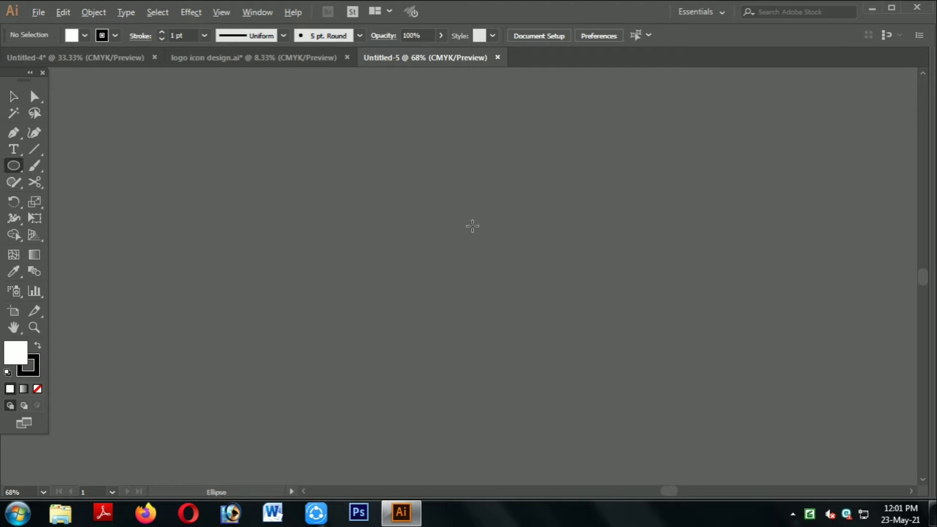
{"action": "left_click_drag", "start_coordinate": [438, 212], "coordinate": [494, 277]}
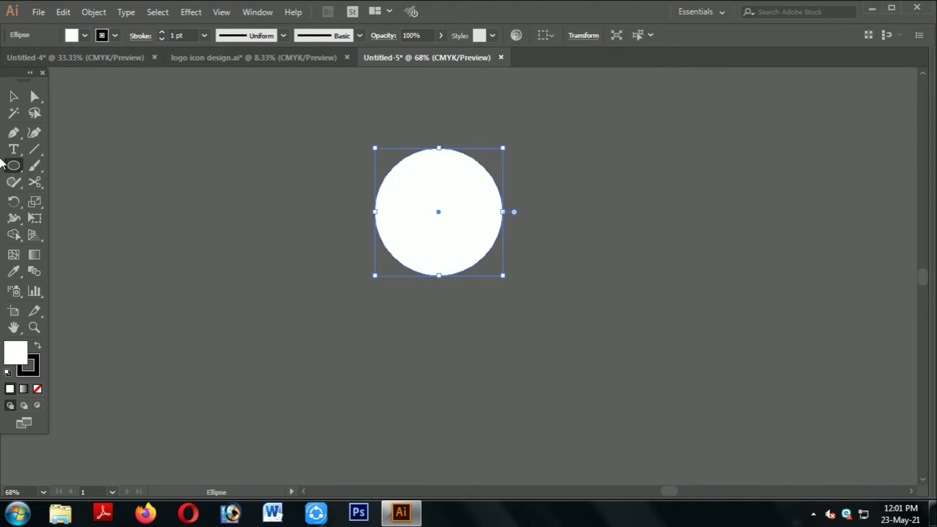
{"action": "left_click", "coordinate": [14, 96]}
{"action": "left_click", "coordinate": [342, 171]}
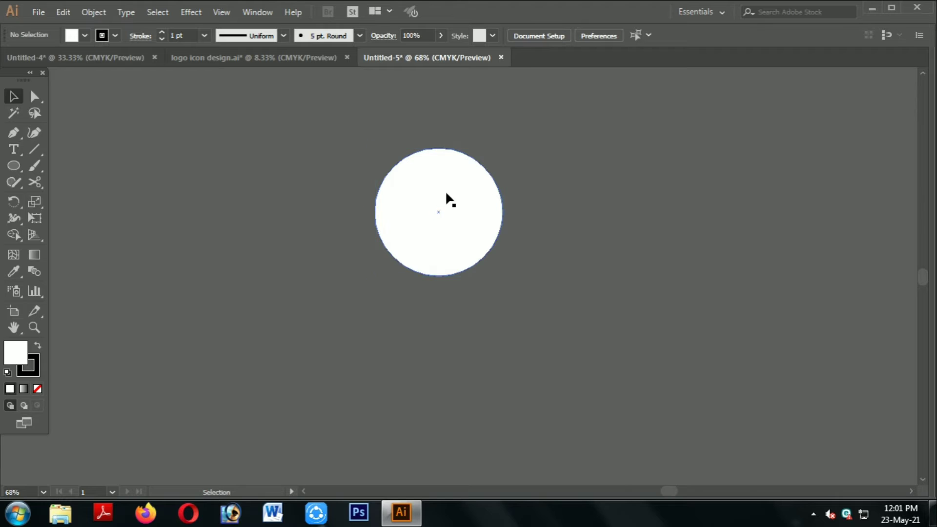
Step: Remove the stroke from the white circle
{"action": "key", "text": "ctrl+1"}
{"action": "left_click", "coordinate": [405, 257]}
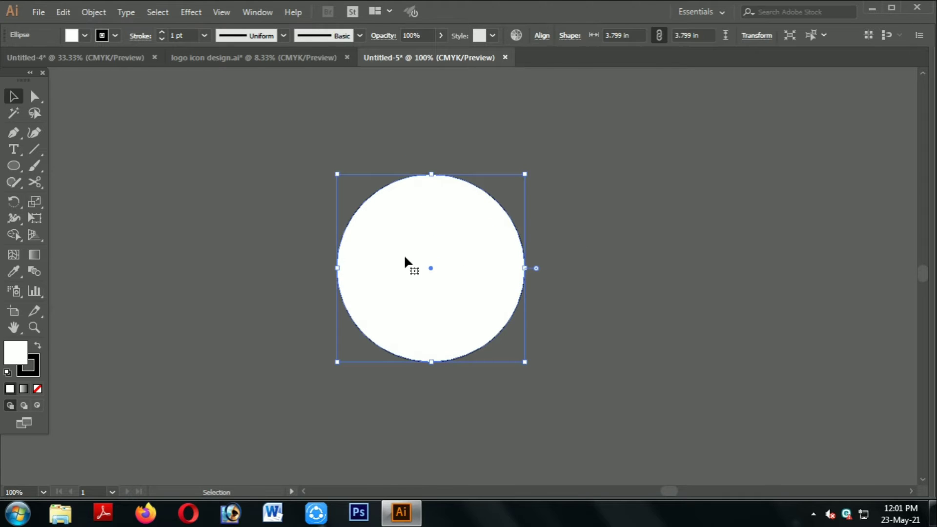
{"action": "left_click", "coordinate": [409, 149]}
{"action": "scroll", "coordinate": [419, 175], "scroll_direction": "up", "scroll_amount": 5}
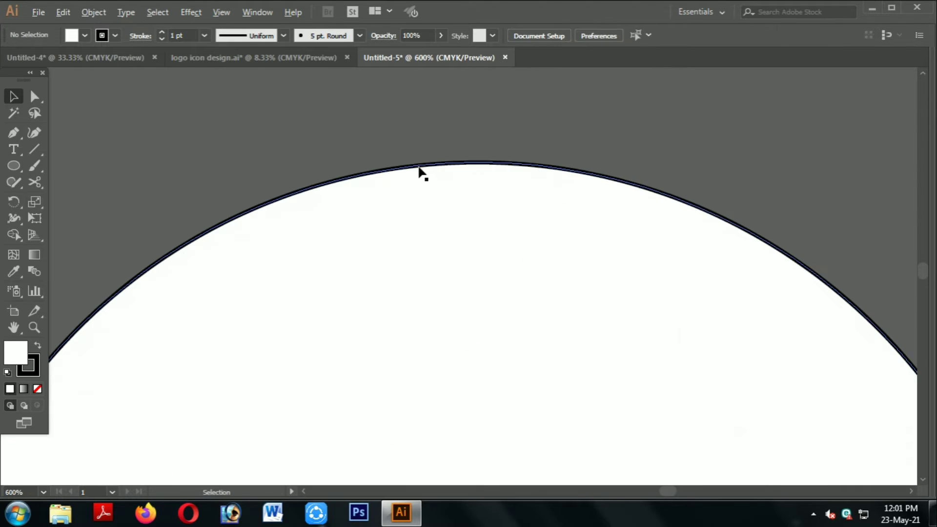
{"action": "left_click", "coordinate": [545, 263]}
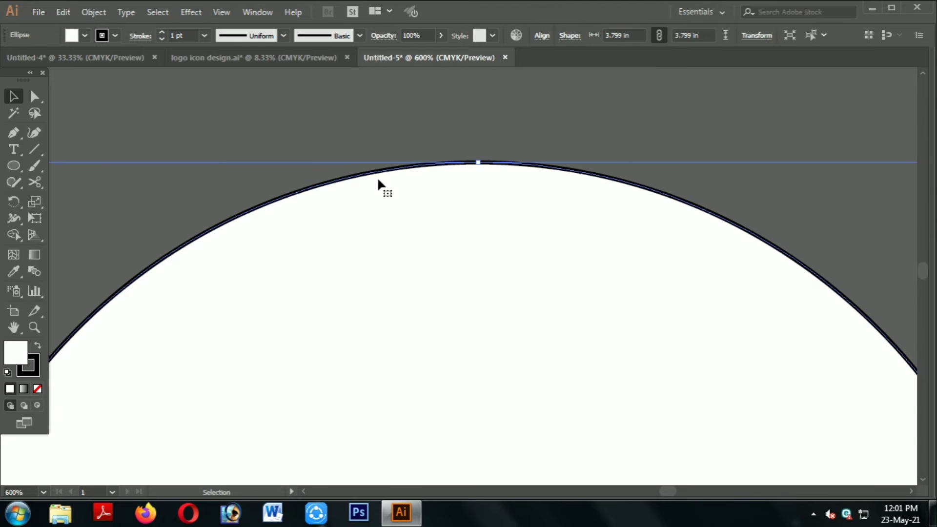
{"action": "left_click", "coordinate": [37, 366]}
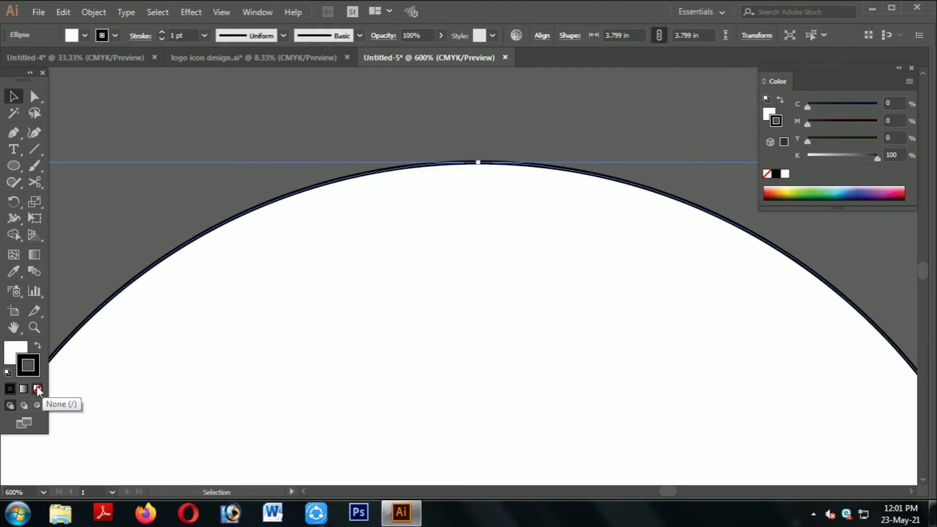
{"action": "left_click", "coordinate": [37, 389]}
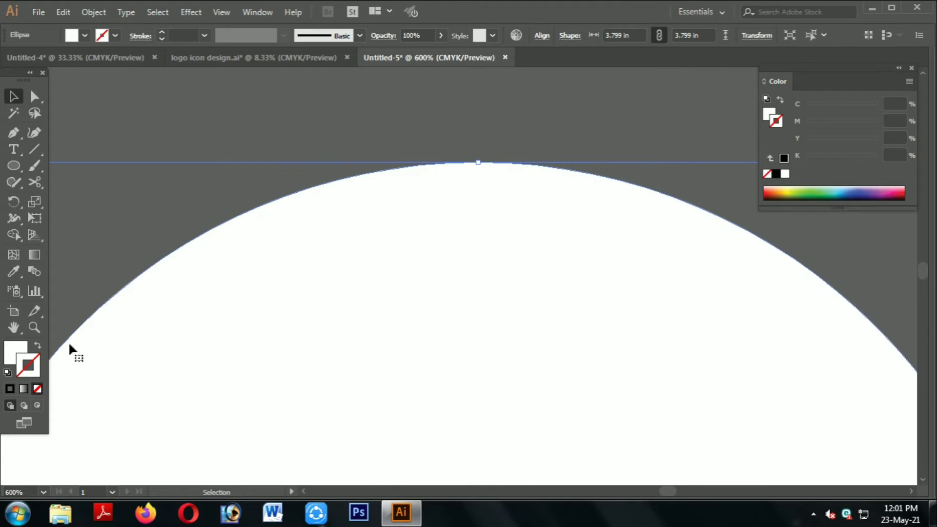
{"action": "left_click", "coordinate": [142, 214]}
{"action": "scroll", "coordinate": [269, 202], "scroll_direction": "down", "scroll_amount": 3, "text": "alt"}
{"action": "left_click_drag", "start_coordinate": [356, 289], "coordinate": [463, 251]}
{"action": "scroll", "coordinate": [376, 192], "scroll_direction": "down", "scroll_amount": 1, "text": "alt"}
{"action": "scroll", "coordinate": [385, 224], "scroll_direction": "down", "scroll_amount": 1, "text": "alt"}
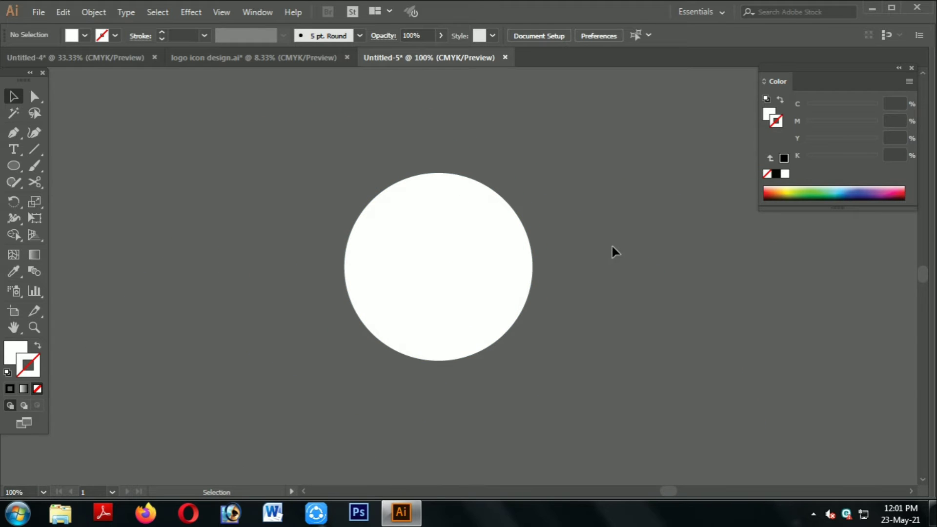
Step: Draw a square inside the white circle with the Rectangle tool
{"action": "left_click", "coordinate": [460, 242]}
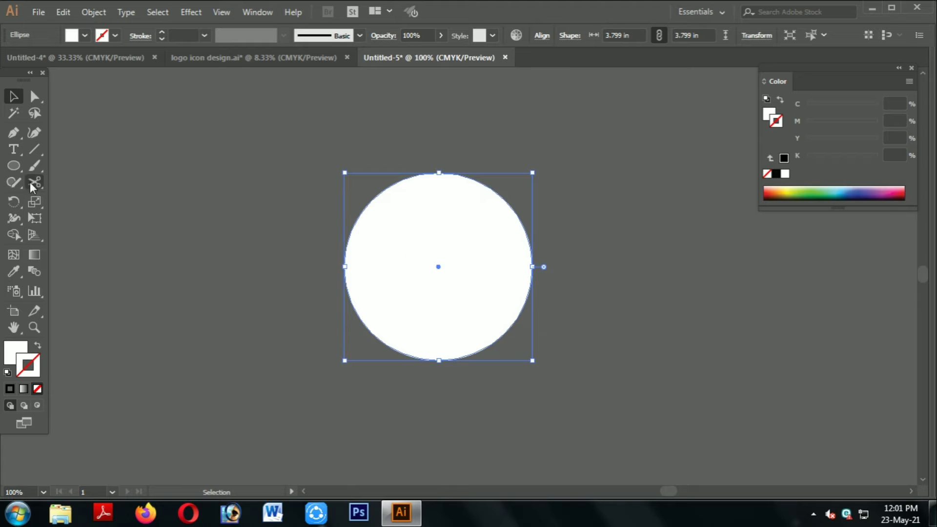
{"action": "left_click", "coordinate": [20, 167]}
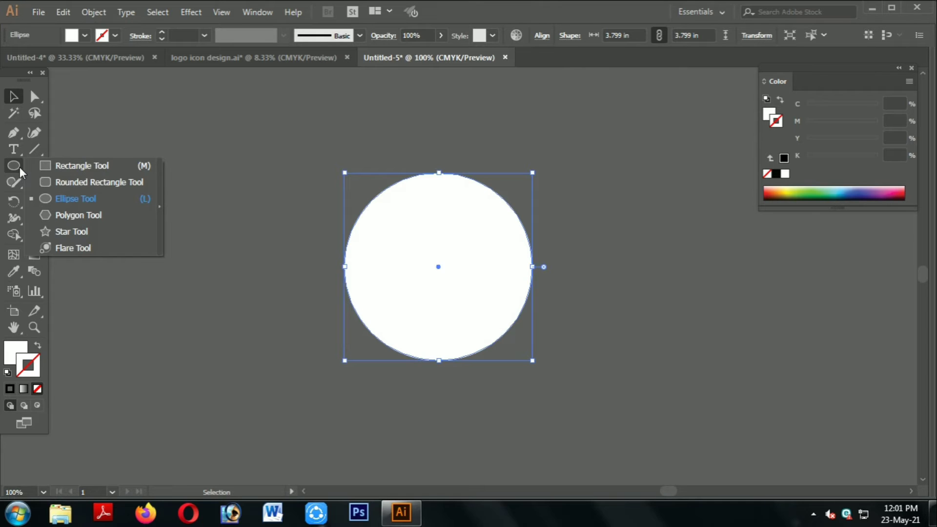
{"action": "left_click", "coordinate": [67, 163]}
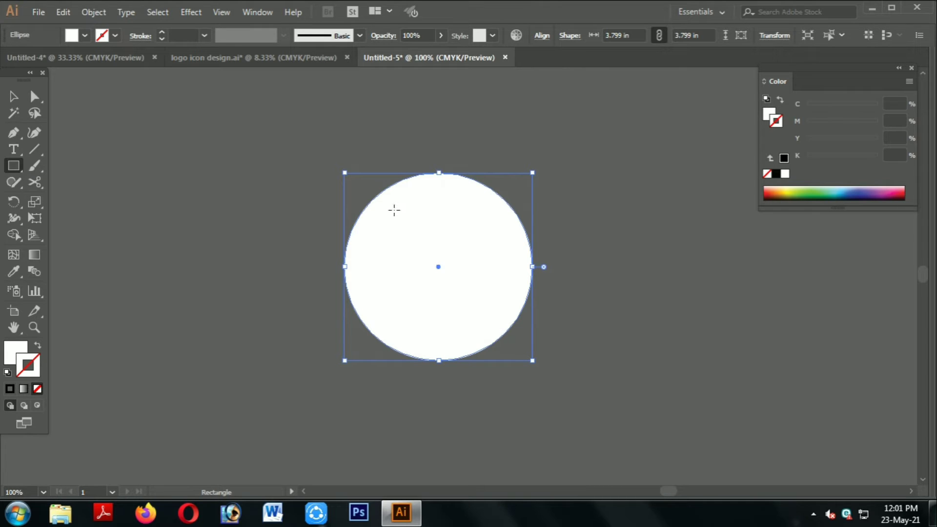
{"action": "mouse_move", "coordinate": [394, 210]}
{"action": "left_mouse_down"}
{"action": "mouse_move", "coordinate": [502, 307]}
{"action": "mouse_move", "coordinate": [494, 309]}
{"action": "left_mouse_up"}
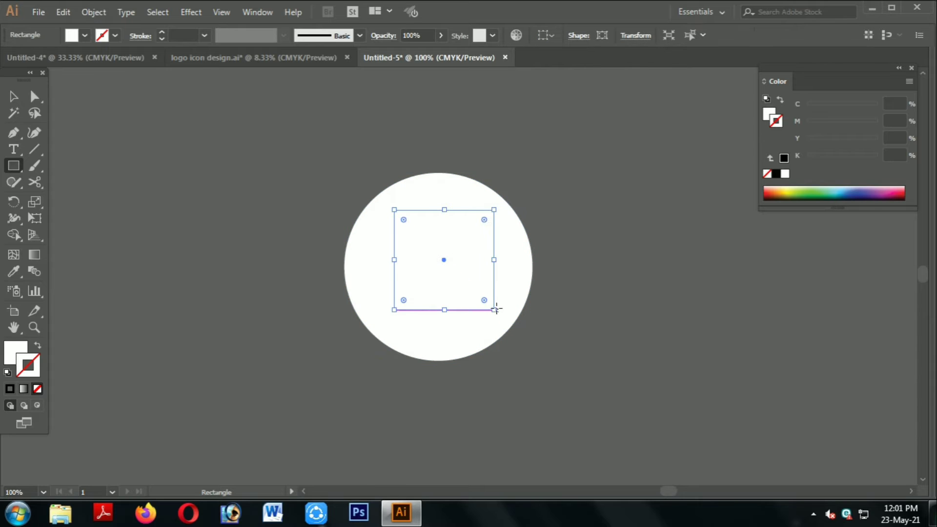
{"action": "left_click", "coordinate": [13, 96]}
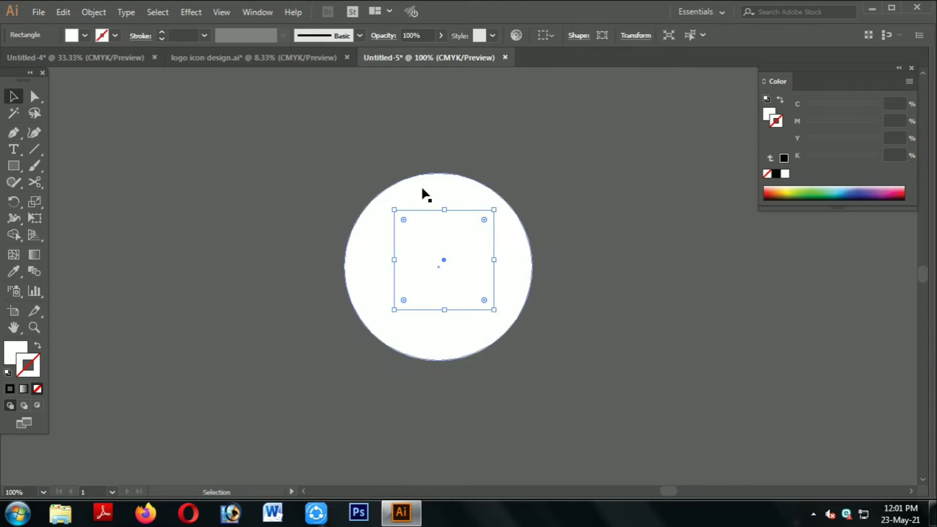
Step: Fill the square with a pink colour by setting magenta to 44%
{"action": "left_click", "coordinate": [23, 347]}
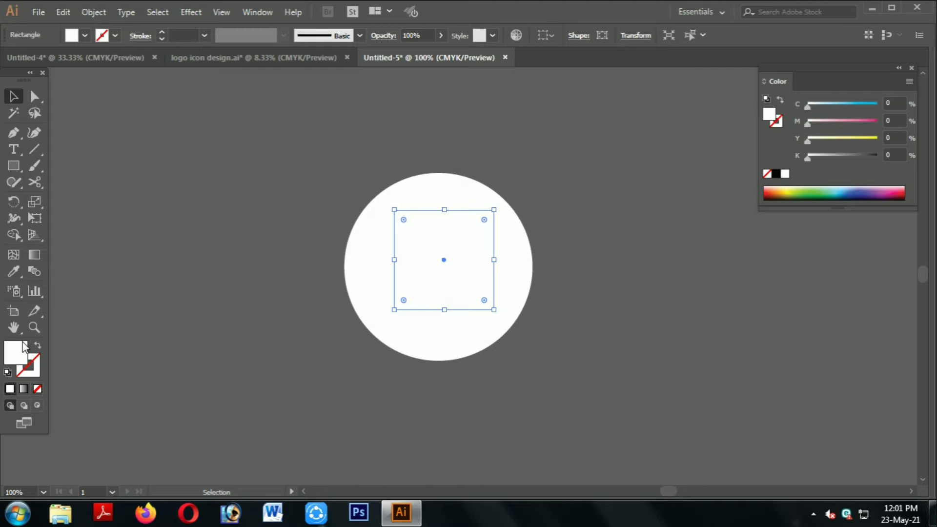
{"action": "left_click_drag", "start_coordinate": [828, 122], "coordinate": [838, 124]}
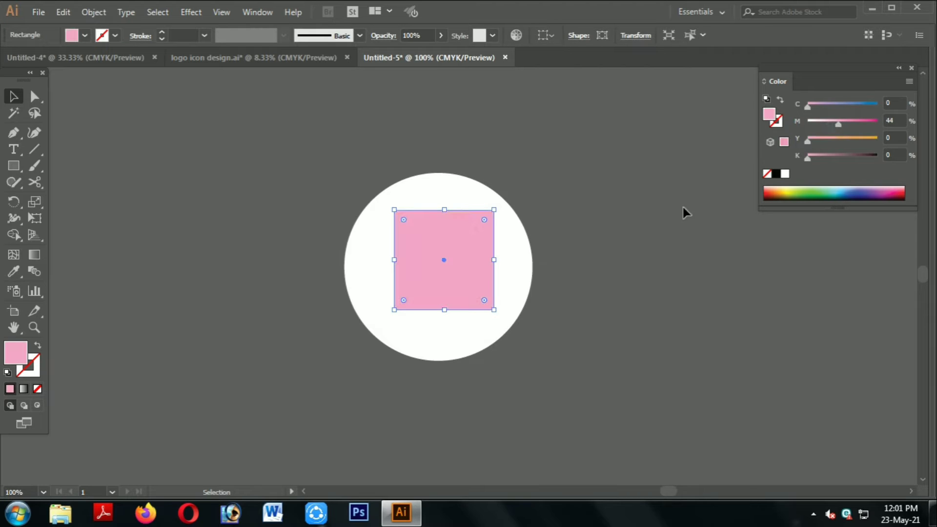
{"action": "left_click", "coordinate": [684, 211]}
Step: Stretch the pink square on all four sides until its edges meet the circle's outer edges
{"action": "left_click", "coordinate": [454, 241]}
{"action": "left_click_drag", "start_coordinate": [443, 210], "coordinate": [455, 175]}
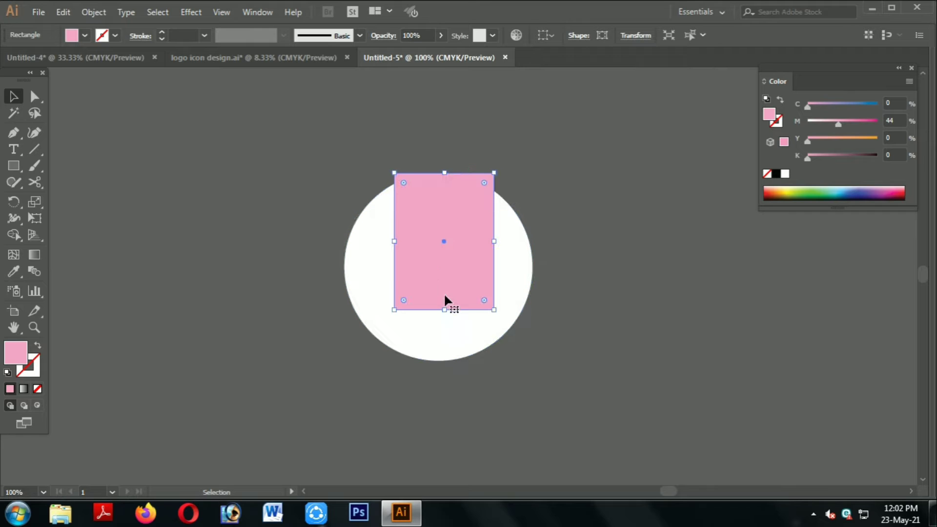
{"action": "left_click_drag", "start_coordinate": [444, 313], "coordinate": [447, 358]}
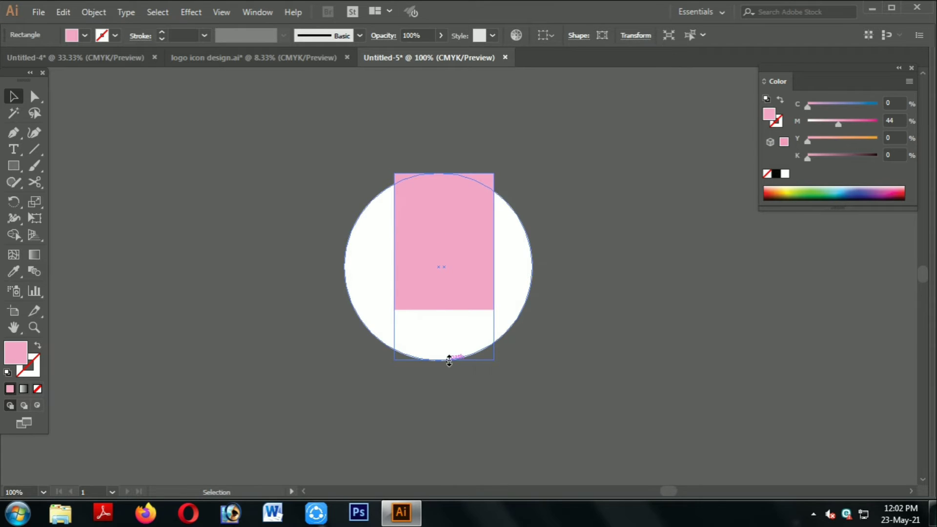
{"action": "left_click_drag", "start_coordinate": [498, 274], "coordinate": [531, 267]}
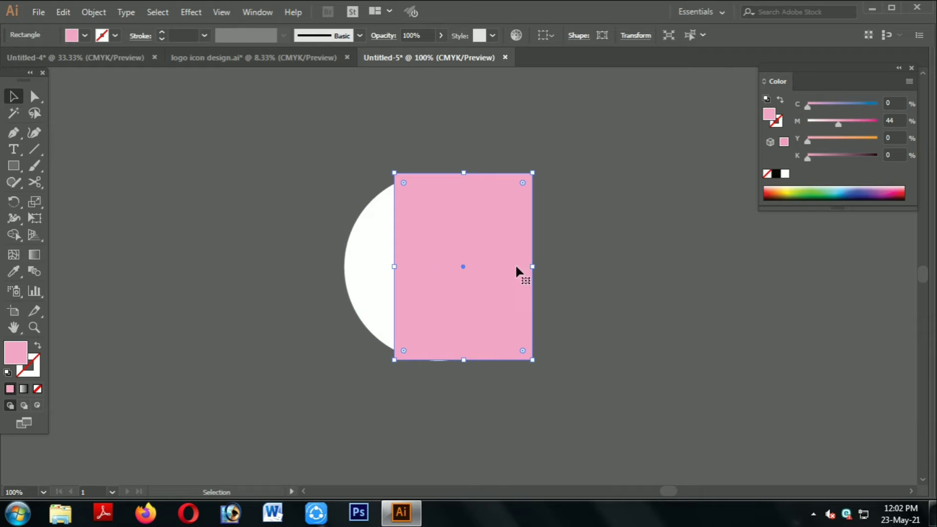
{"action": "left_click_drag", "start_coordinate": [394, 266], "coordinate": [346, 267]}
{"action": "left_click", "coordinate": [705, 256]}
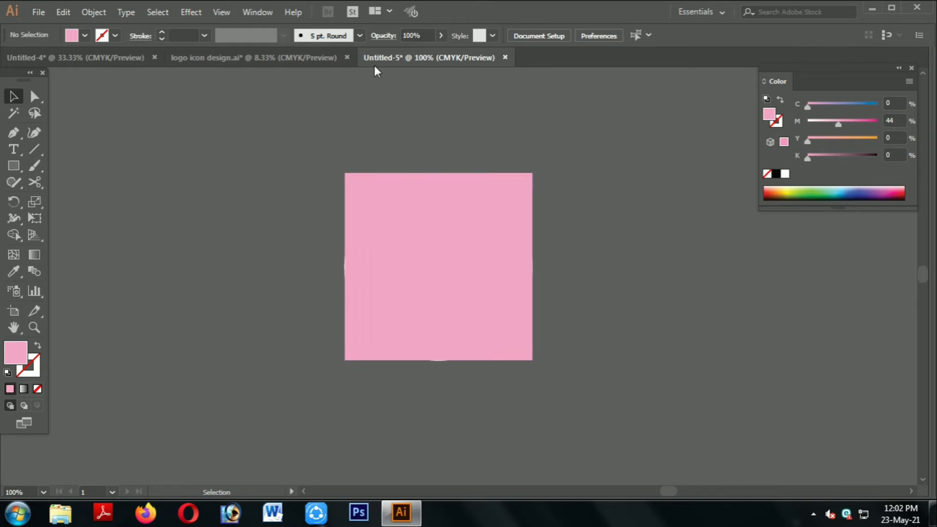
Step: Split the overlapping circle and pink square into separate pieces with the Pathfinder Divide operation
{"action": "left_click", "coordinate": [272, 12]}
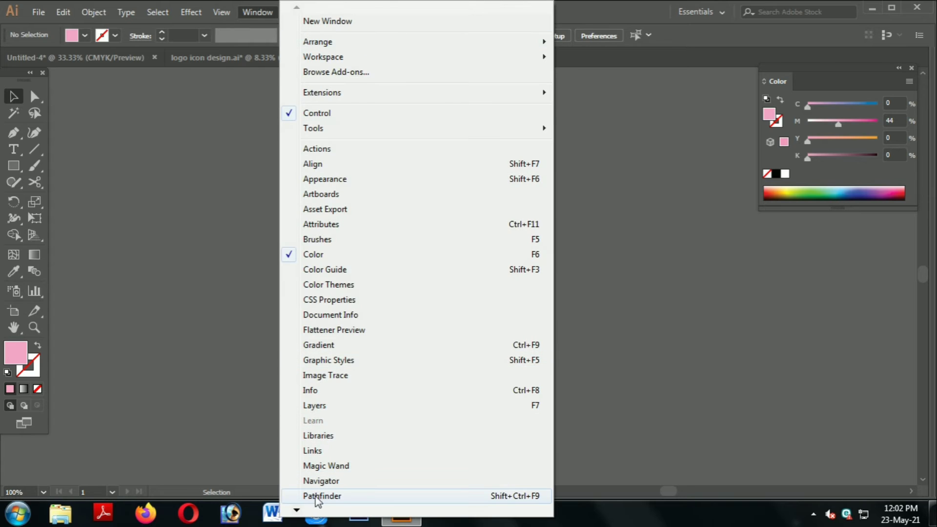
{"action": "left_click", "coordinate": [376, 495]}
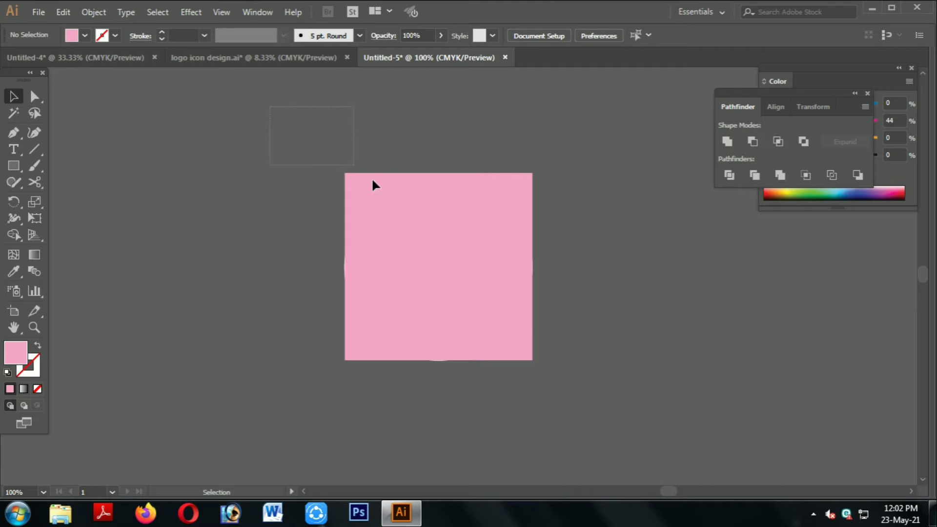
{"action": "left_click_drag", "start_coordinate": [373, 184], "coordinate": [634, 402]}
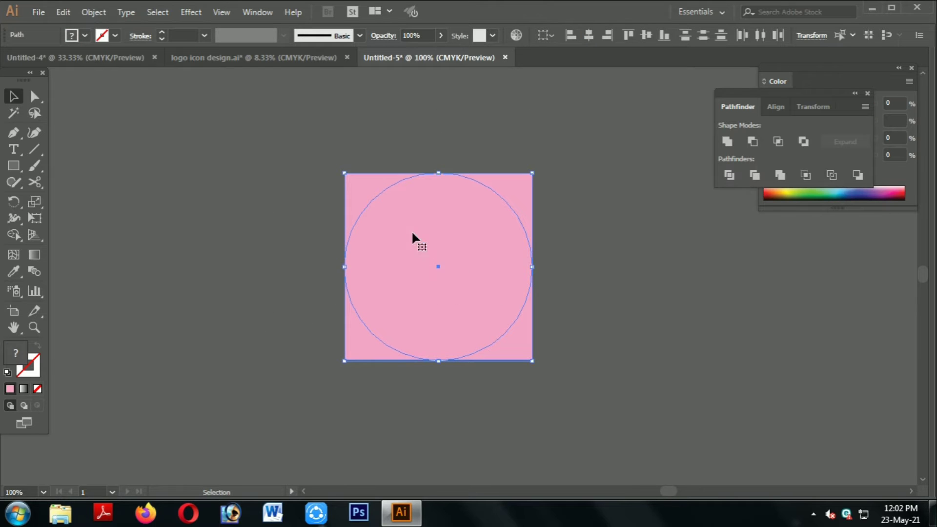
{"action": "left_click", "coordinate": [736, 176]}
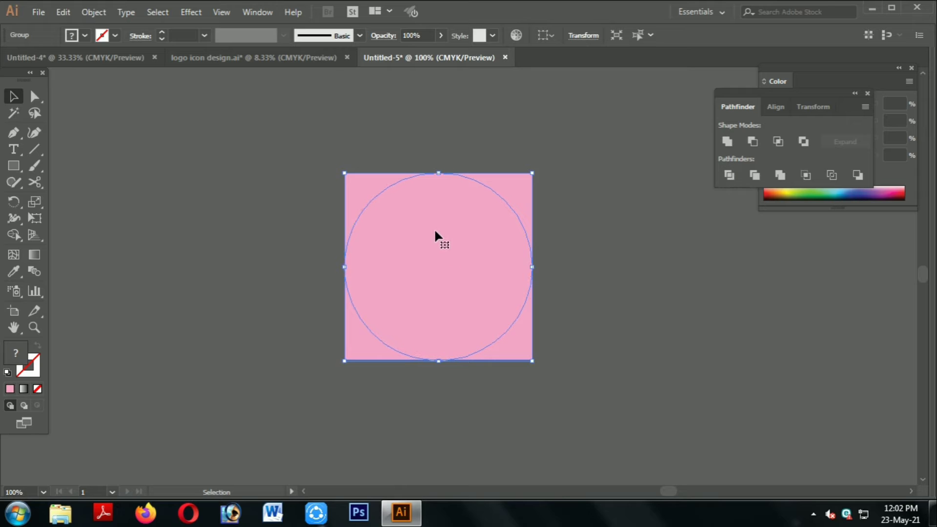
Step: Move the divided circle-and-square group slightly and ungroup it into separate pieces
{"action": "left_click", "coordinate": [561, 236]}
{"action": "left_click_drag", "start_coordinate": [479, 257], "coordinate": [504, 239]}
{"action": "right_click", "coordinate": [503, 237]}
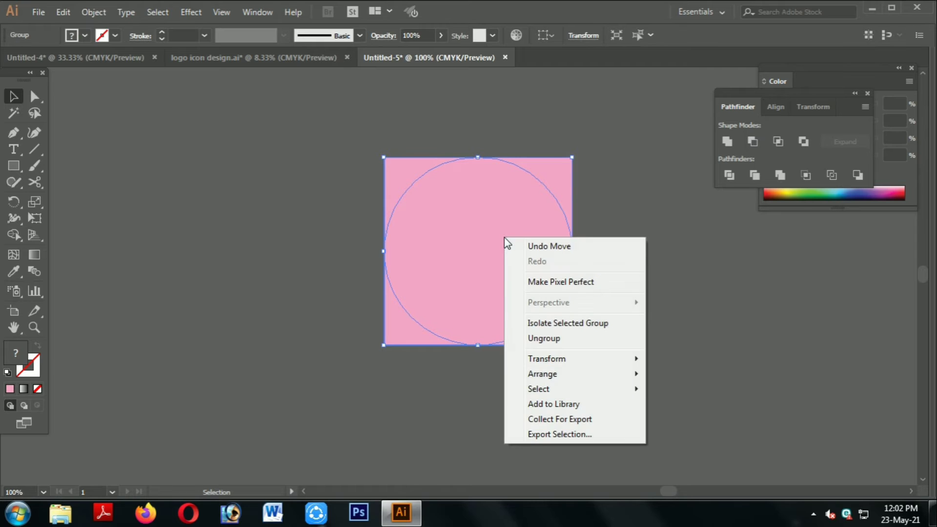
{"action": "left_click", "coordinate": [566, 336]}
{"action": "left_click", "coordinate": [638, 299]}
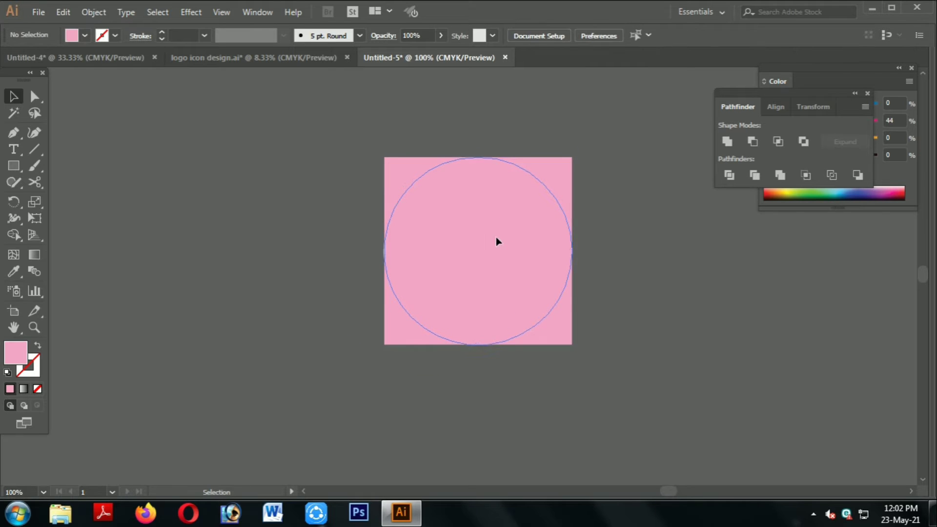
{"action": "left_click_drag", "start_coordinate": [496, 239], "coordinate": [248, 315]}
{"action": "key", "text": "ctrl+z"}
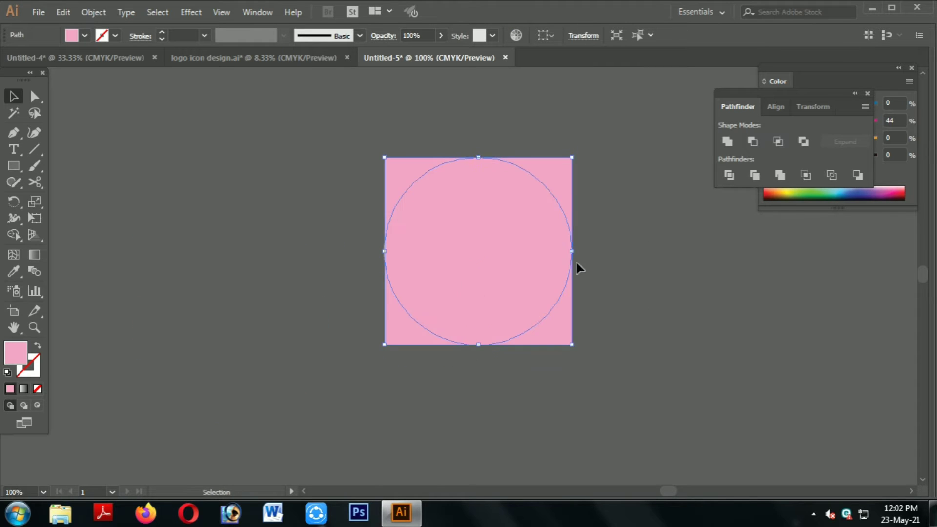
{"action": "left_click", "coordinate": [578, 266]}
Step: Delete the lower-left, lower-right and upper-right corner pieces outside the circle, keeping the upper-left corner
{"action": "left_click_drag", "start_coordinate": [404, 327], "coordinate": [343, 339]}
{"action": "key", "text": "Delete"}
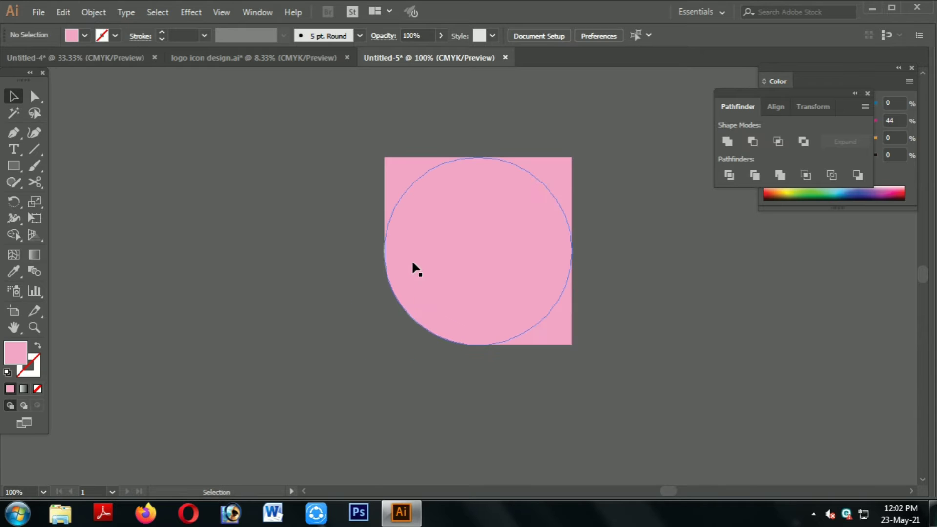
{"action": "left_click", "coordinate": [384, 255]}
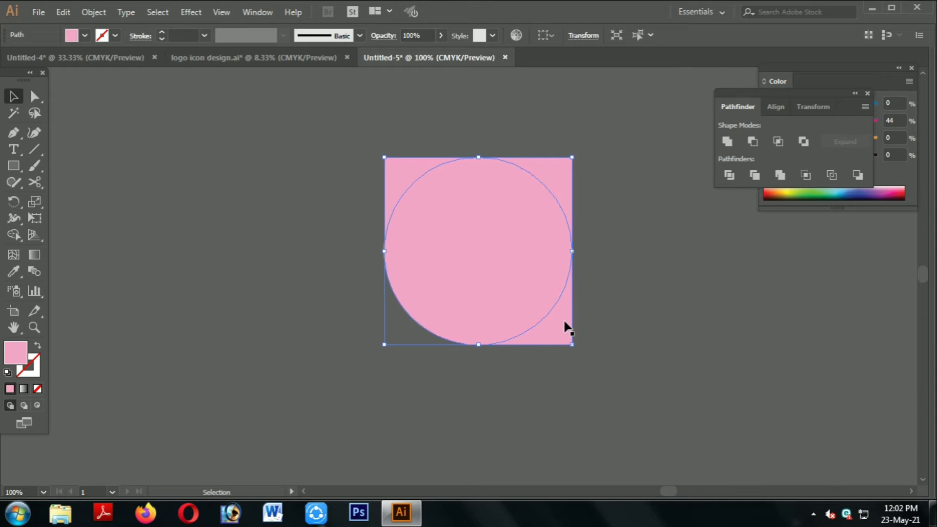
{"action": "left_click_drag", "start_coordinate": [564, 329], "coordinate": [317, 145]}
{"action": "key", "text": "Delete"}
{"action": "left_click", "coordinate": [562, 184]}
{"action": "key", "text": "Delete"}
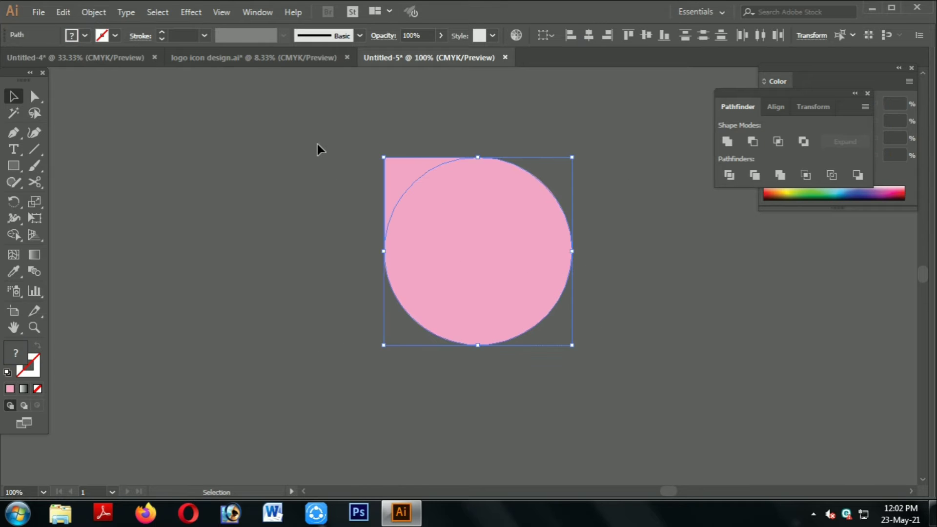
{"action": "left_click", "coordinate": [727, 141]}
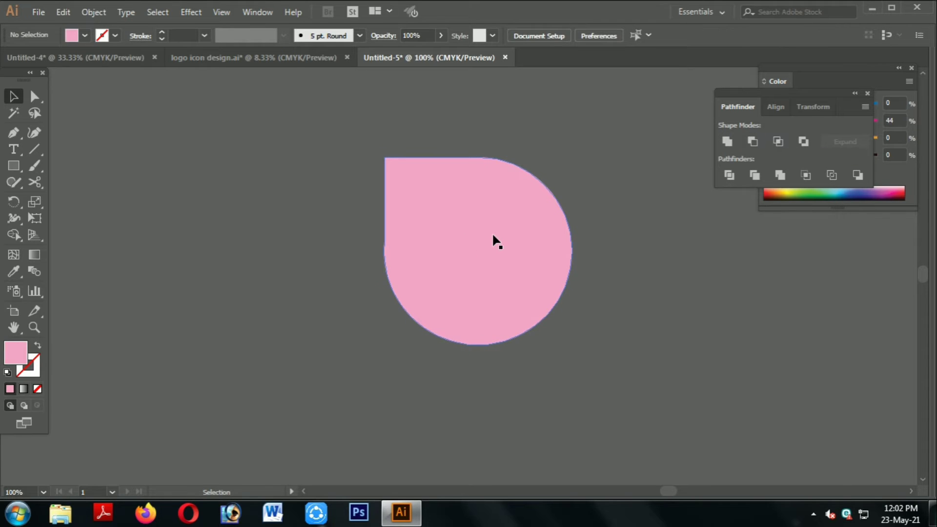
{"action": "key", "text": "ctrl+z"}
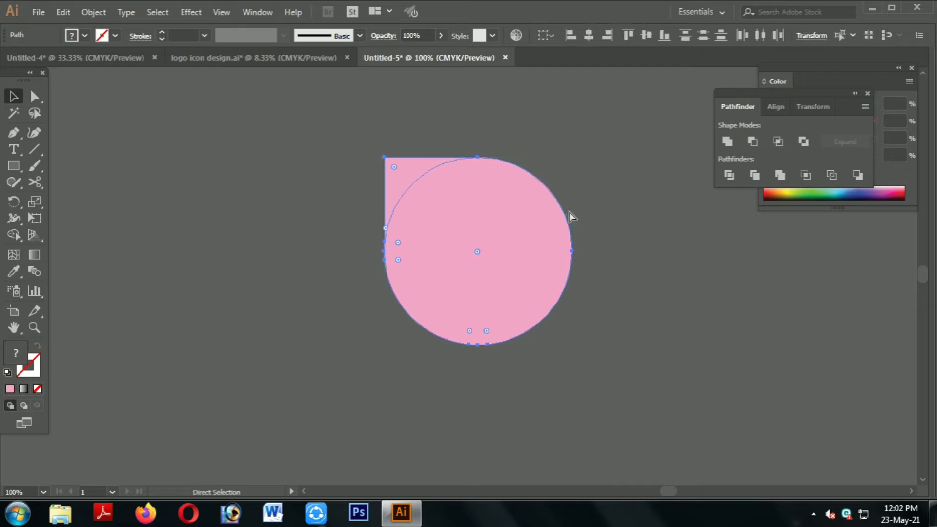
{"action": "left_click", "coordinate": [627, 194]}
Step: Duplicate the pink circle piece into the empty area to the right of the shape
{"action": "left_click", "coordinate": [506, 235]}
{"action": "left_click_drag", "start_coordinate": [472, 242], "coordinate": [749, 309]}
{"action": "left_click", "coordinate": [580, 333]}
Step: Unite the original circle with its remaining corner piece and rotate the resulting drop 45 degrees so its point faces up
{"action": "left_click_drag", "start_coordinate": [575, 370], "coordinate": [313, 137]}
{"action": "left_click", "coordinate": [727, 143]}
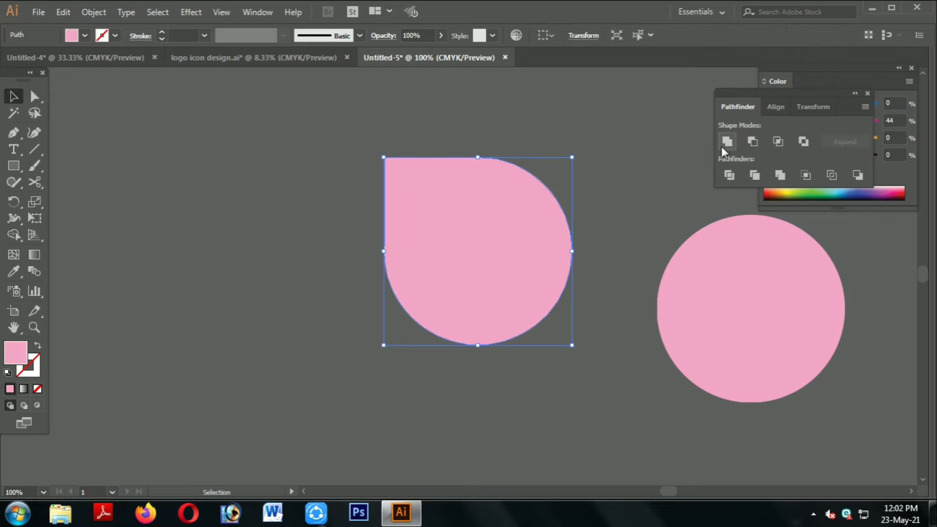
{"action": "left_click", "coordinate": [556, 192]}
{"action": "left_click", "coordinate": [531, 195]}
{"action": "left_click_drag", "start_coordinate": [576, 146], "coordinate": [587, 241]}
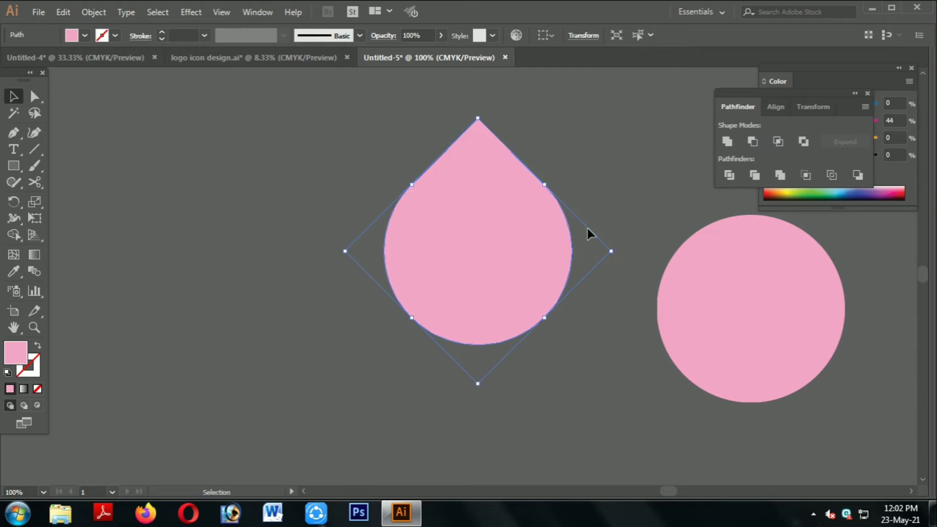
{"action": "left_click", "coordinate": [644, 164]}
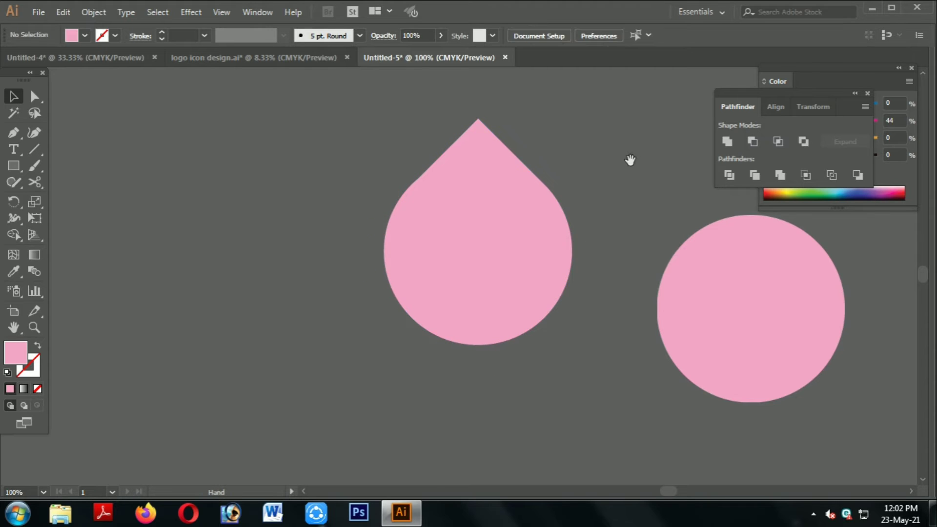
Step: Show the rulers and place a horizontal and a vertical guide crossing at the centre of the drop's round part
{"action": "scroll", "coordinate": [625, 155], "scroll_direction": "down", "scroll_amount": 1}
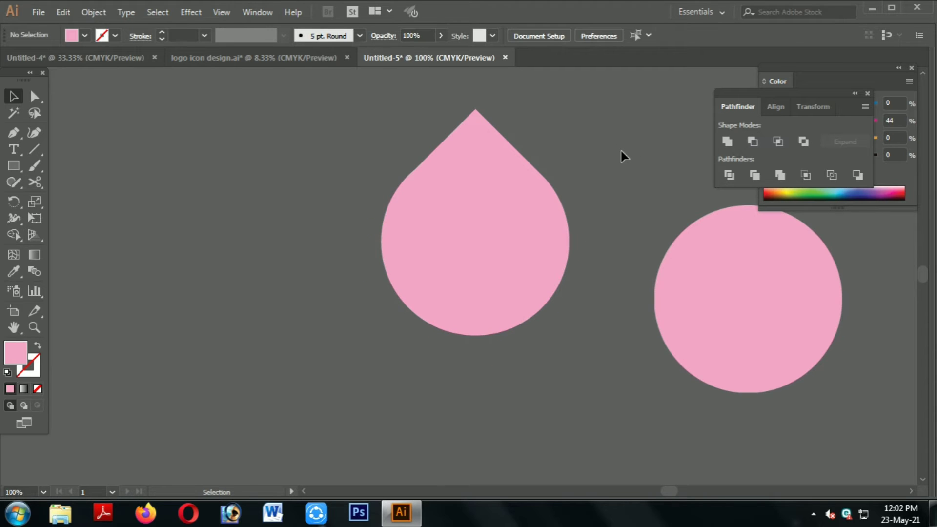
{"action": "scroll", "coordinate": [617, 168], "scroll_direction": "down", "scroll_amount": 1}
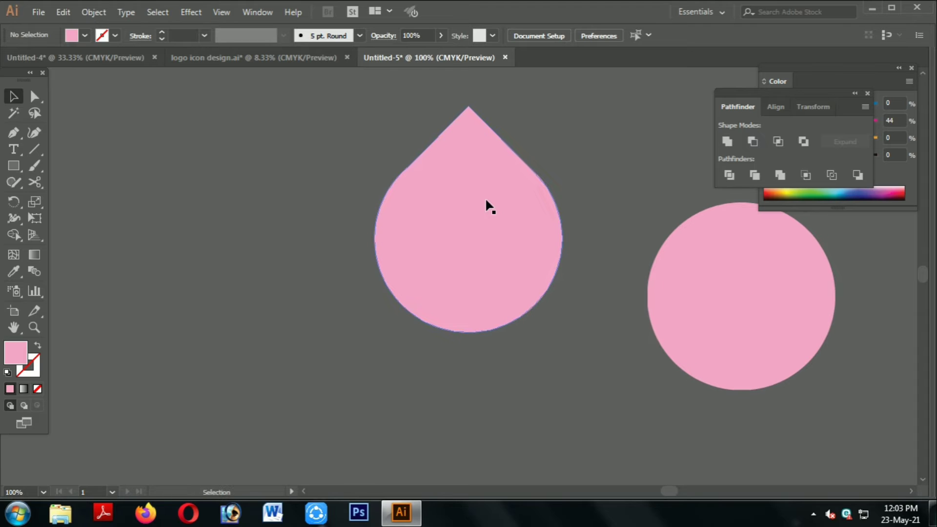
{"action": "left_click", "coordinate": [517, 204]}
{"action": "left_click", "coordinate": [604, 193]}
{"action": "left_click", "coordinate": [466, 238]}
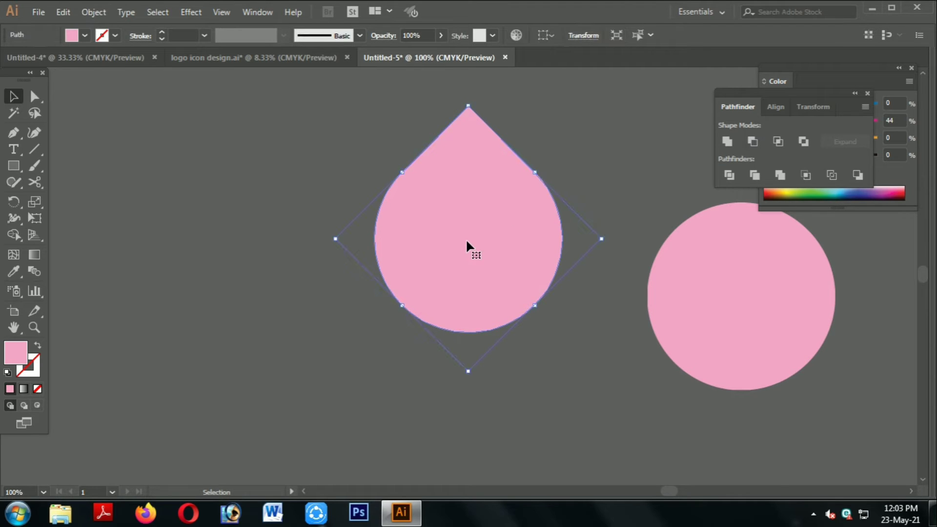
{"action": "key", "text": "a"}
{"action": "key", "text": "ctrl+r"}
{"action": "left_click", "coordinate": [490, 211]}
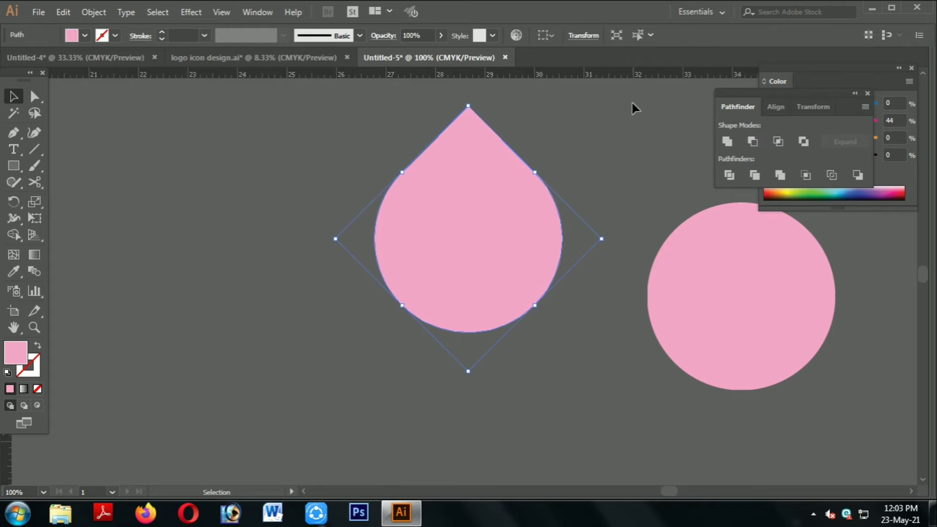
{"action": "left_click_drag", "start_coordinate": [632, 72], "coordinate": [638, 239]}
{"action": "left_click", "coordinate": [488, 248]}
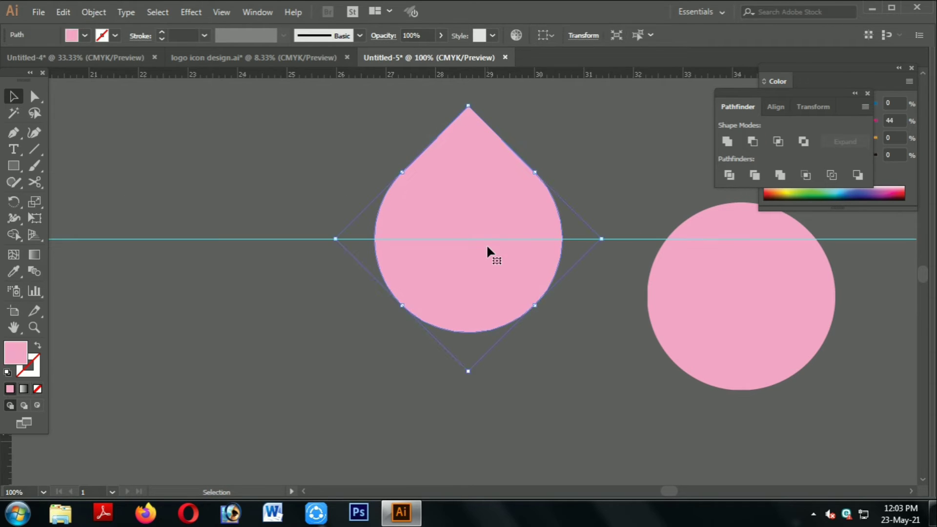
{"action": "left_click_drag", "start_coordinate": [5, 461], "coordinate": [467, 386]}
{"action": "left_click", "coordinate": [576, 393]}
Step: Move the circle copy over the drop's lower-right part and recolour it purple by setting cyan to 33%
{"action": "left_click_drag", "start_coordinate": [752, 309], "coordinate": [529, 366]}
{"action": "left_click", "coordinate": [652, 283]}
{"action": "left_click", "coordinate": [540, 268]}
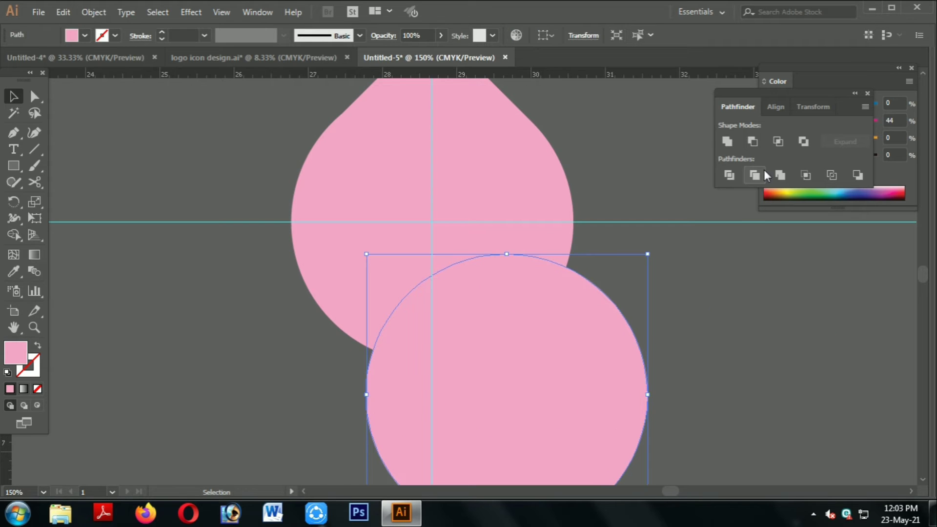
{"action": "left_click", "coordinate": [801, 86]}
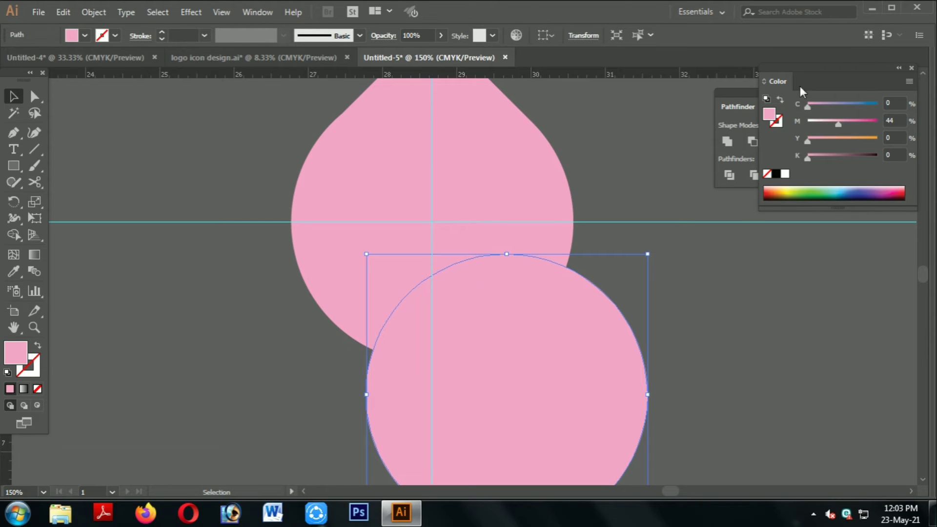
{"action": "left_click", "coordinate": [832, 106]}
{"action": "left_click", "coordinate": [693, 312]}
Step: Align the purple circle's top edge with the horizontal guide and its left edge with the vertical guide
{"action": "scroll", "coordinate": [531, 316], "scroll_direction": "up", "scroll_amount": 2}
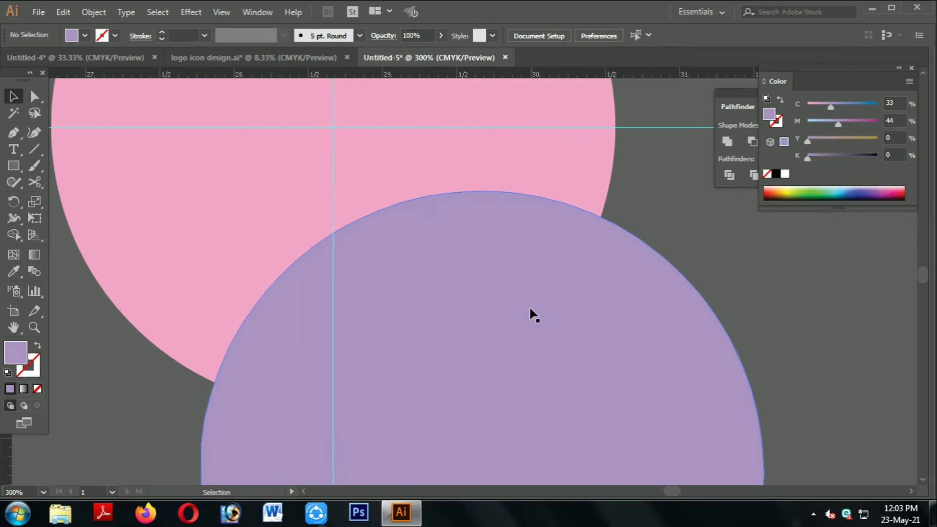
{"action": "mouse_move", "coordinate": [554, 281]}
{"action": "left_mouse_down"}
{"action": "mouse_move", "coordinate": [539, 353]}
{"action": "mouse_move", "coordinate": [555, 297]}
{"action": "left_mouse_up"}
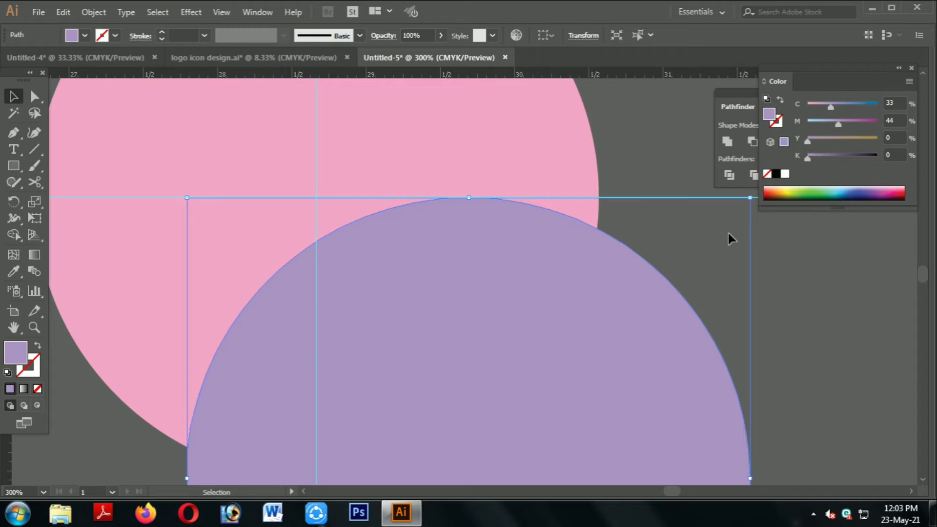
{"action": "left_click", "coordinate": [699, 230]}
{"action": "scroll", "coordinate": [463, 207], "scroll_direction": "up", "scroll_amount": 3}
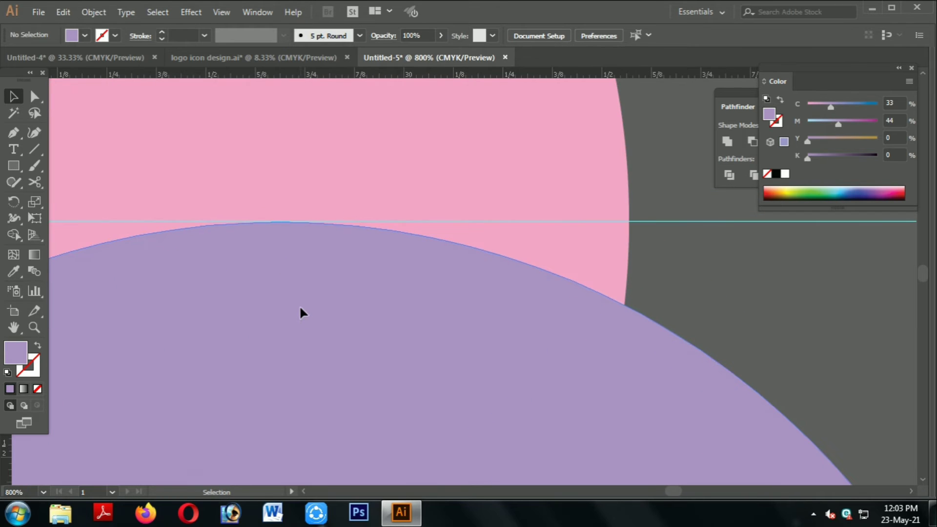
{"action": "left_click", "coordinate": [281, 330]}
{"action": "left_click_drag", "start_coordinate": [261, 344], "coordinate": [609, 339]}
{"action": "left_click", "coordinate": [654, 184]}
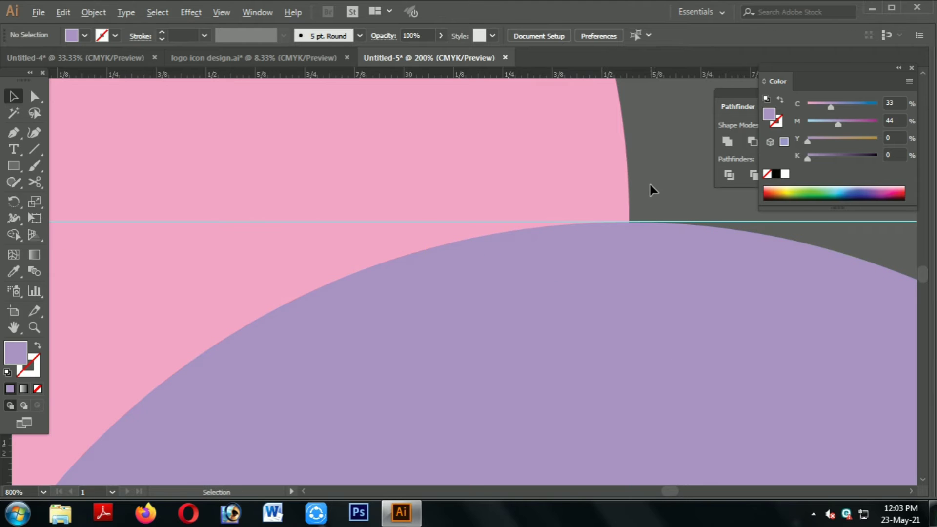
Step: Delete the vertical and horizontal guides
{"action": "scroll", "coordinate": [649, 186], "scroll_direction": "down", "scroll_amount": 4}
{"action": "scroll", "coordinate": [649, 181], "scroll_direction": "up", "scroll_amount": 1}
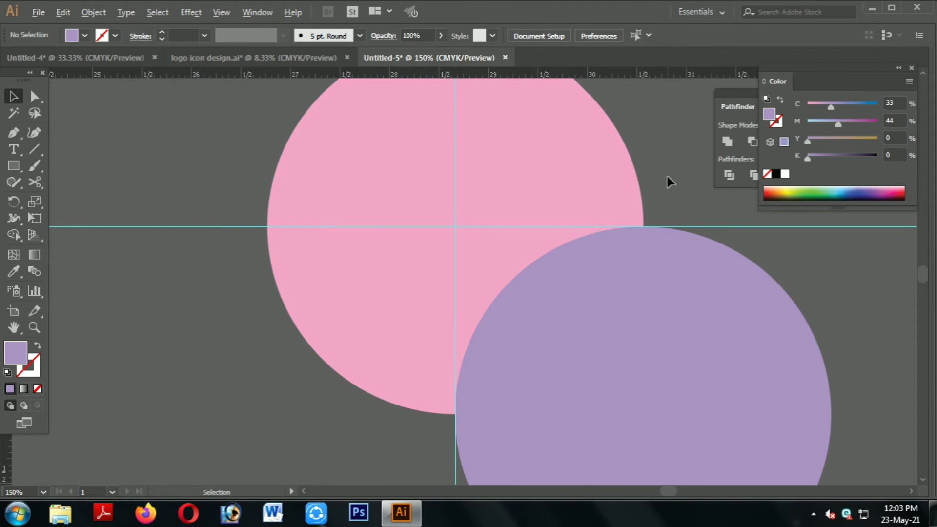
{"action": "scroll", "coordinate": [666, 177], "scroll_direction": "down", "scroll_amount": 1}
{"action": "left_click_drag", "start_coordinate": [663, 201], "coordinate": [664, 208]}
{"action": "scroll", "coordinate": [659, 189], "scroll_direction": "down", "scroll_amount": 2}
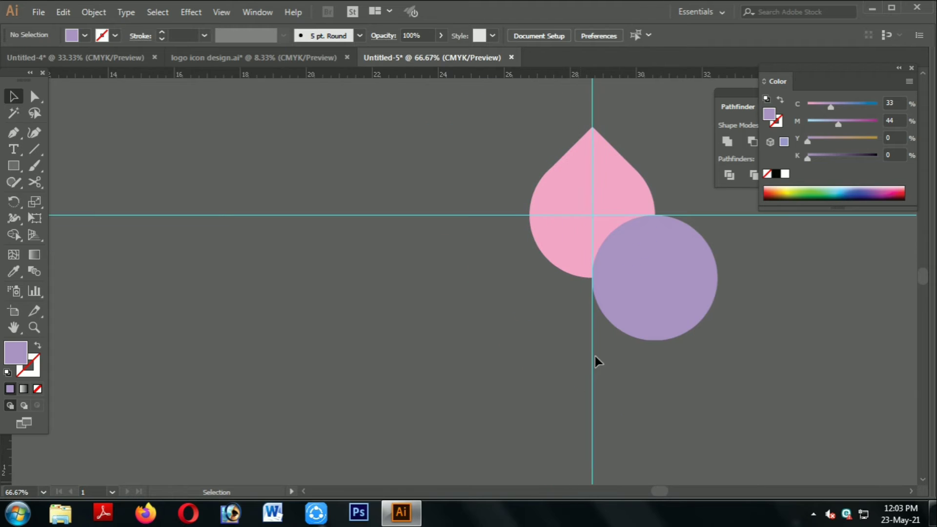
{"action": "left_click_drag", "start_coordinate": [622, 366], "coordinate": [516, 457]}
{"action": "key", "text": "Delete"}
{"action": "left_click_drag", "start_coordinate": [485, 310], "coordinate": [414, 156]}
{"action": "key", "text": "Delete"}
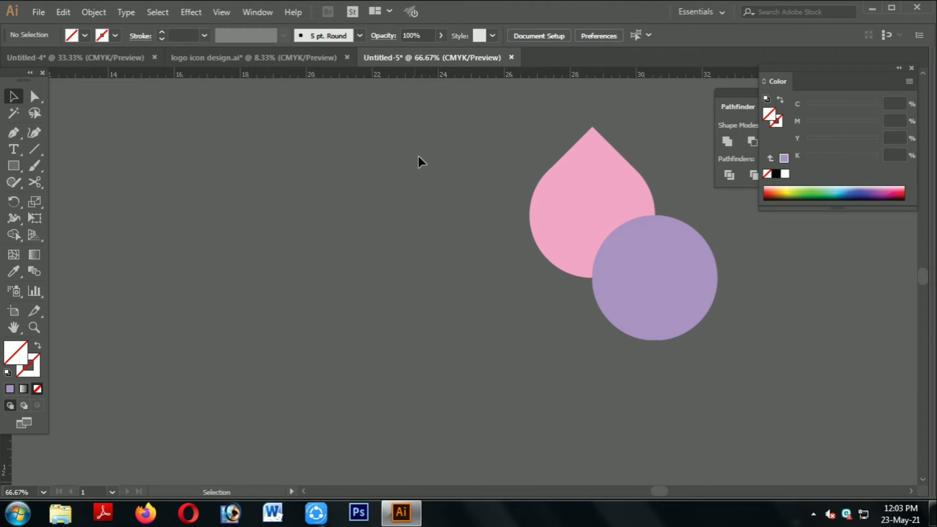
Step: Split the overlapping pink drop and purple circle into separate pieces with the Pathfinder Divide operation
{"action": "left_click_drag", "start_coordinate": [686, 247], "coordinate": [564, 267]}
{"action": "scroll", "coordinate": [564, 266], "scroll_direction": "up", "scroll_amount": 1}
{"action": "left_click_drag", "start_coordinate": [593, 180], "coordinate": [414, 320]}
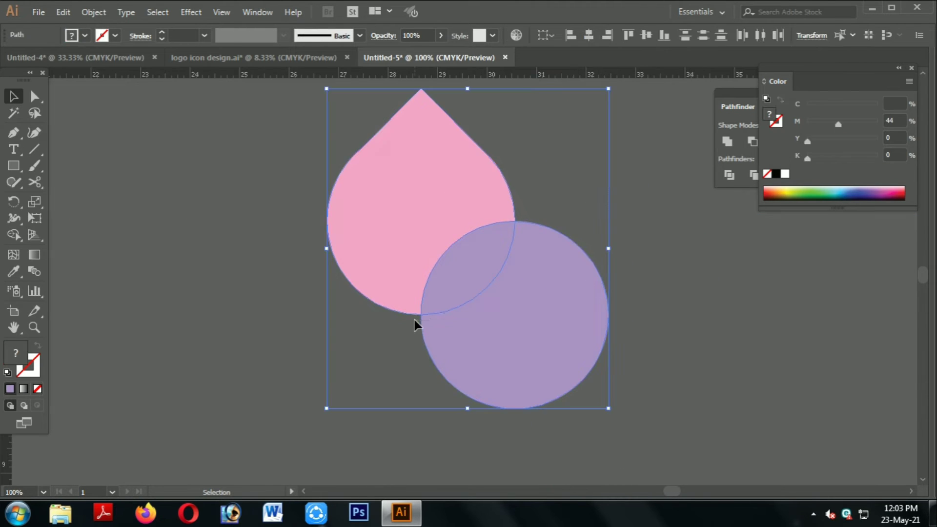
{"action": "left_click", "coordinate": [741, 100]}
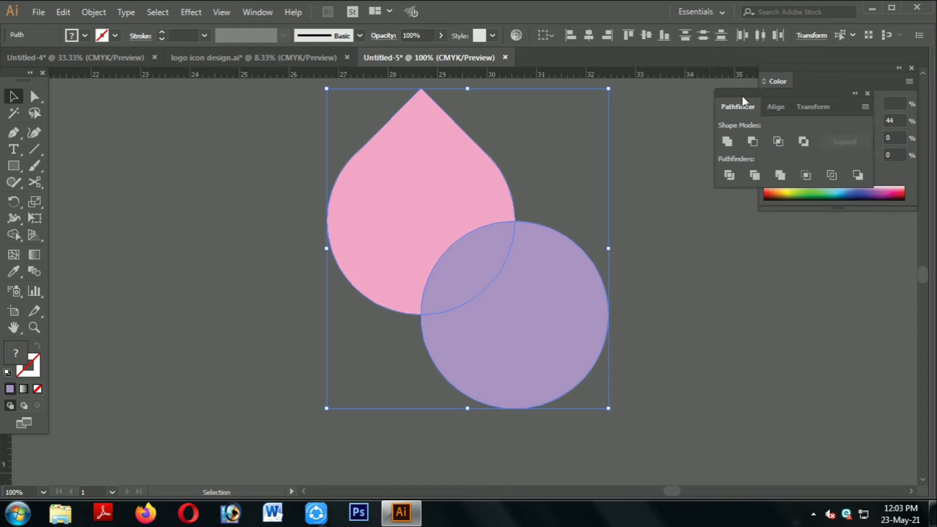
{"action": "left_click", "coordinate": [727, 176]}
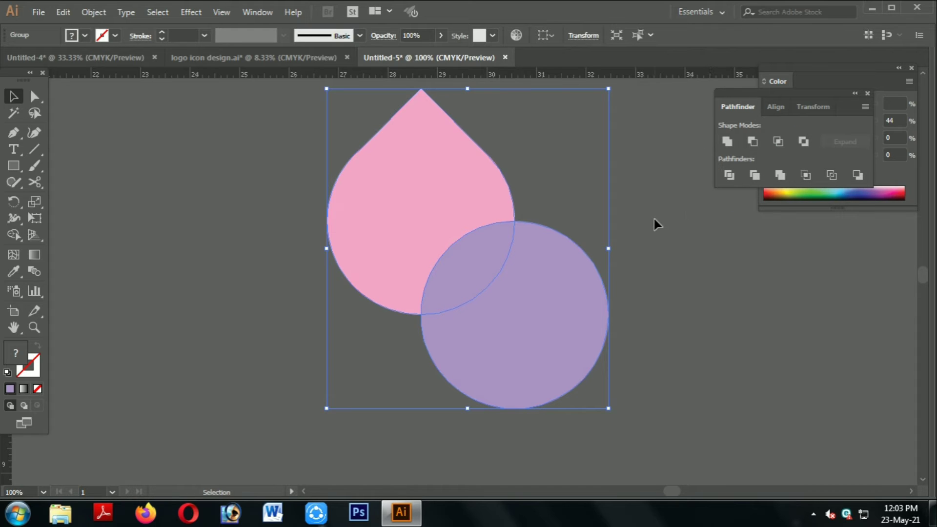
Step: Move the divided drop-and-circle group slightly left and down, and ungroup its pieces
{"action": "left_click_drag", "start_coordinate": [467, 292], "coordinate": [520, 320]}
{"action": "left_click_drag", "start_coordinate": [494, 265], "coordinate": [397, 258]}
{"action": "right_click", "coordinate": [496, 219]}
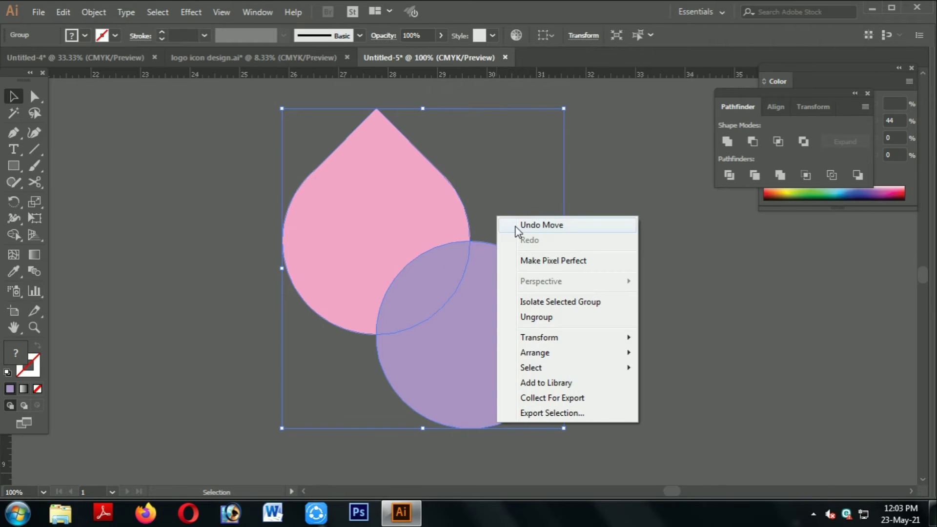
{"action": "left_click", "coordinate": [536, 317]}
{"action": "left_click", "coordinate": [502, 195]}
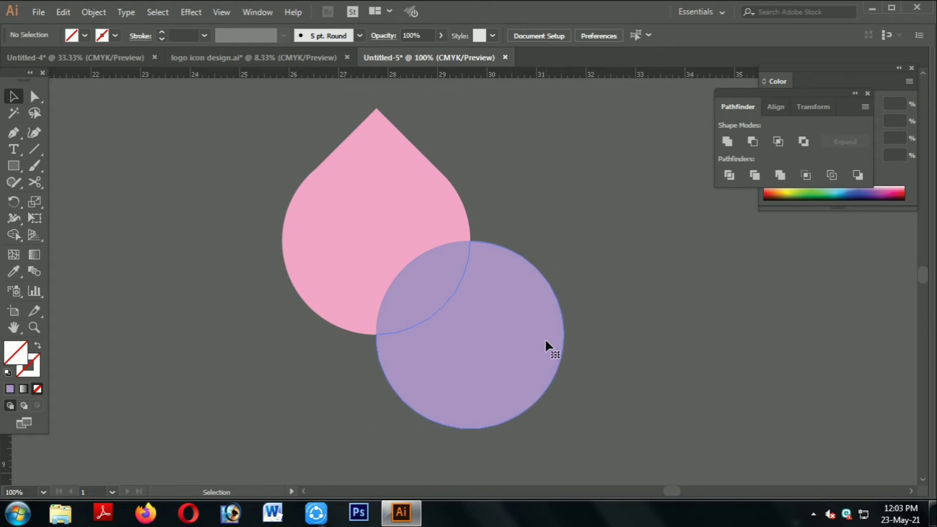
Step: Delete the purple circle piece and the overlapping piece to leave a curved cut-out in the drop
{"action": "left_click", "coordinate": [545, 337]}
{"action": "key", "text": "Delete"}
{"action": "left_click", "coordinate": [430, 291]}
{"action": "key", "text": "Delete"}
{"action": "scroll", "coordinate": [530, 302], "scroll_direction": "up", "scroll_amount": 3}
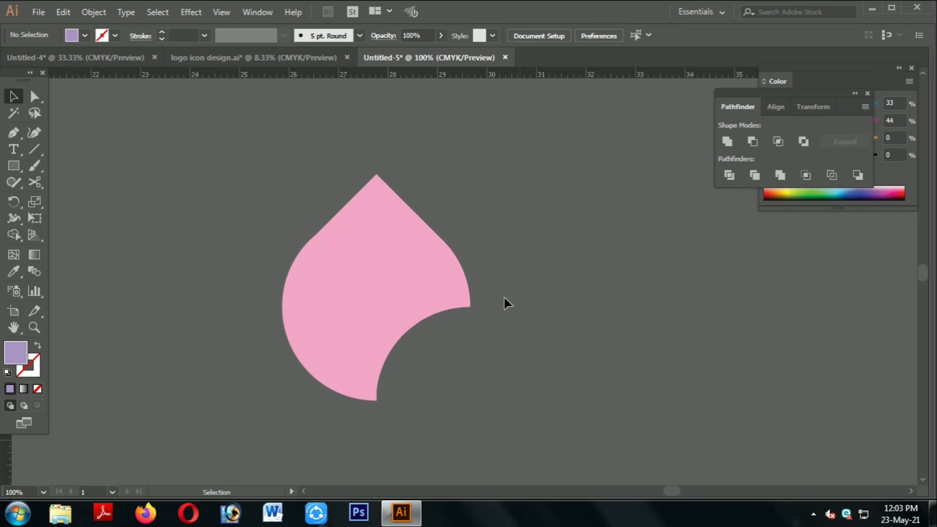
Step: Draw a Pen tool path from above the drop through its tip and straight down past its lower end
{"action": "left_click", "coordinate": [453, 272]}
{"action": "left_click", "coordinate": [517, 275]}
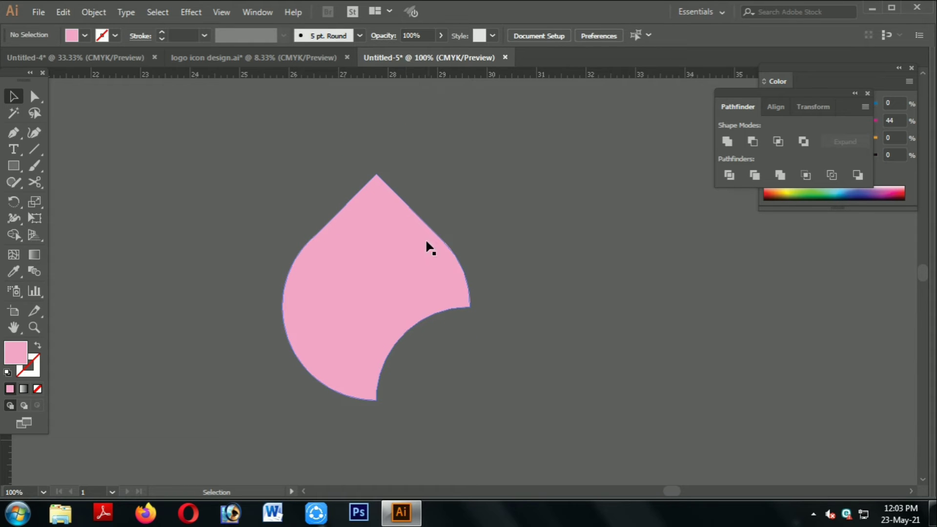
{"action": "left_click", "coordinate": [13, 132]}
{"action": "left_click", "coordinate": [355, 135]}
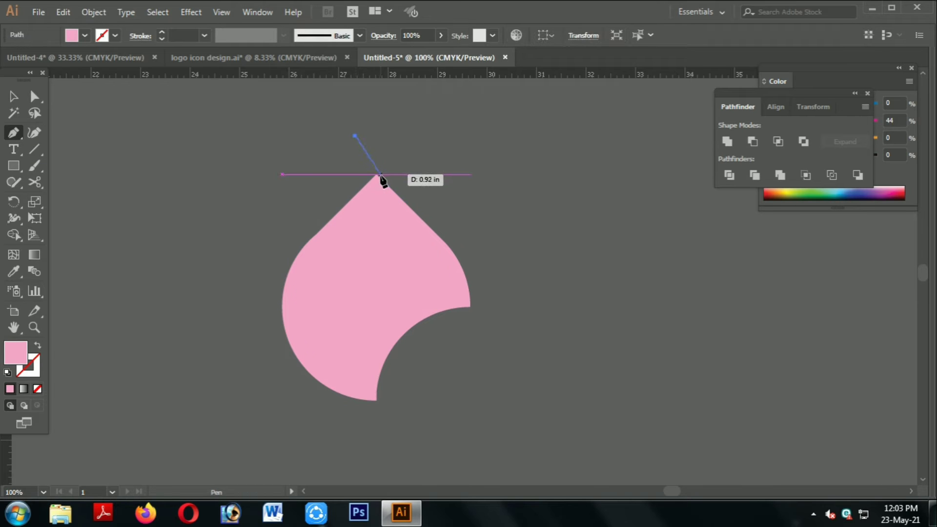
{"action": "left_click", "coordinate": [376, 174]}
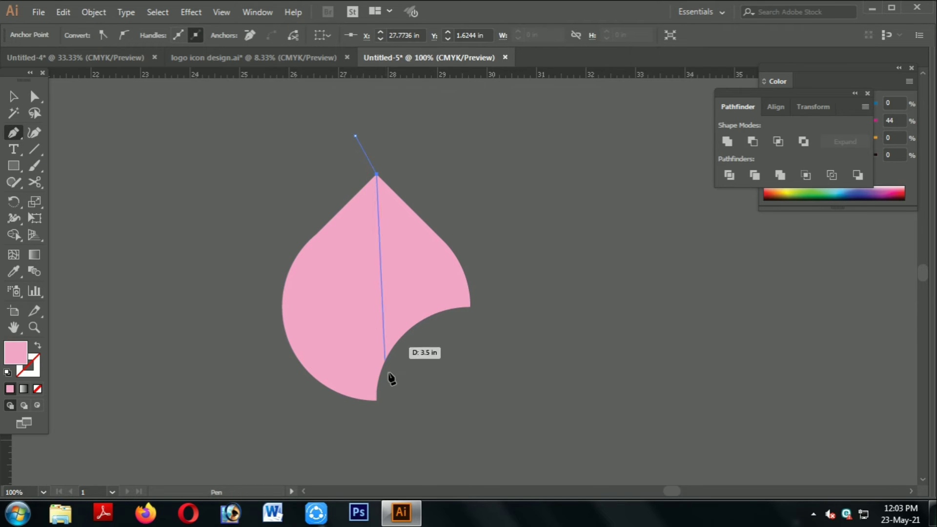
{"action": "left_click", "coordinate": [376, 421]}
{"action": "key", "text": "v"}
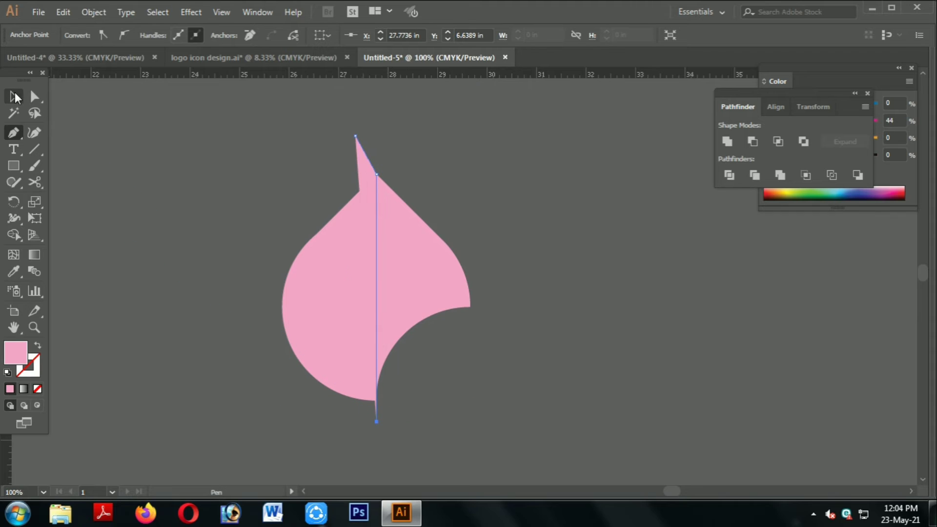
Step: Clear the vertical pen path's fill, divide the drop along that path with Pathfinder Divide, and ungroup the resulting pieces
{"action": "left_click", "coordinate": [37, 389]}
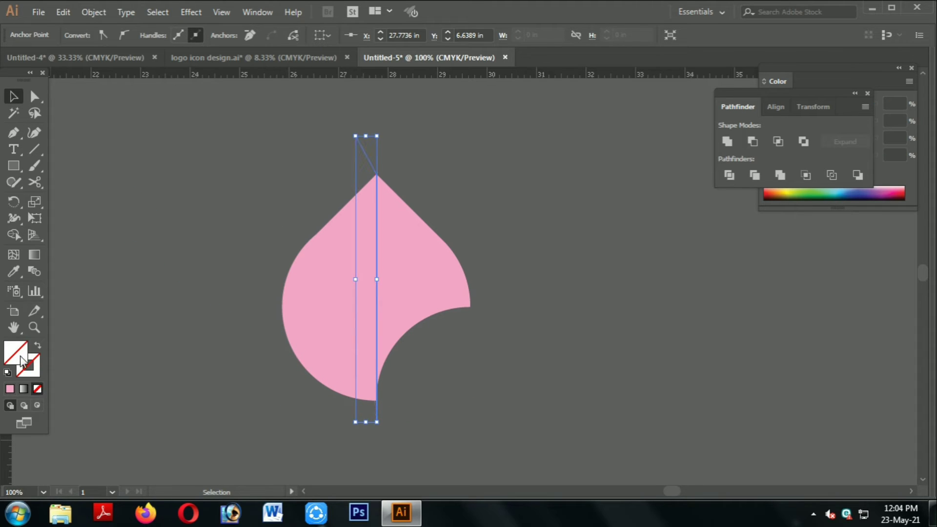
{"action": "left_click_drag", "start_coordinate": [523, 175], "coordinate": [254, 378]}
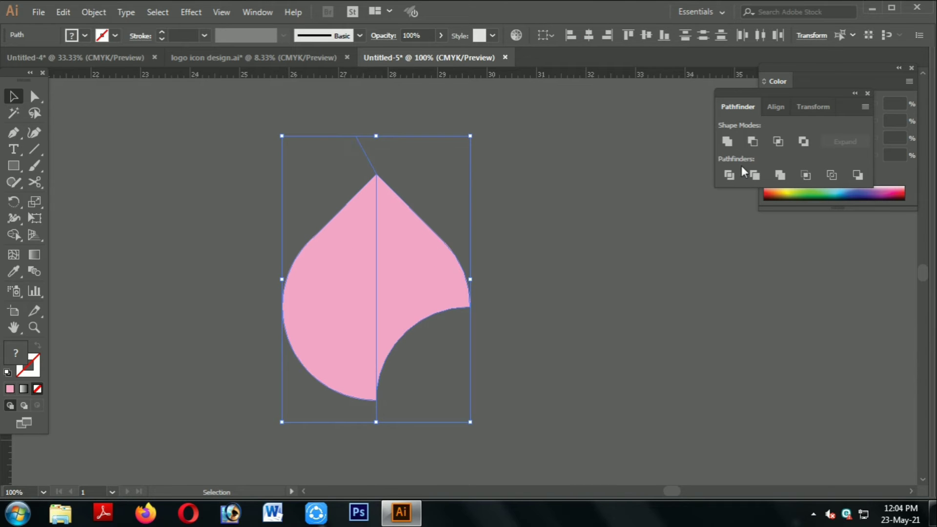
{"action": "left_click", "coordinate": [733, 175]}
{"action": "right_click", "coordinate": [579, 225]}
{"action": "left_click", "coordinate": [628, 326]}
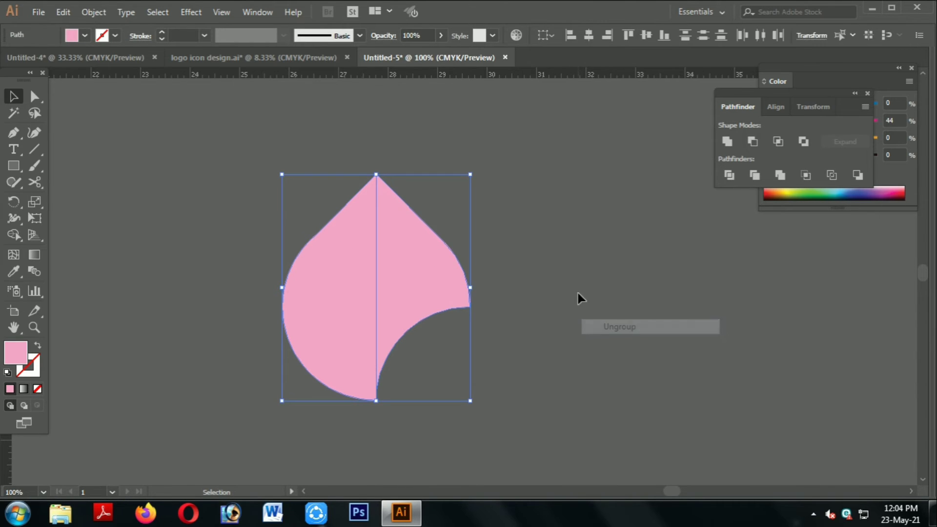
{"action": "left_click_drag", "start_coordinate": [416, 271], "coordinate": [553, 276]}
{"action": "key", "text": "ctrl+z"}
Step: Fill the right half of the drop with a linear gradient
{"action": "left_click", "coordinate": [660, 242]}
{"action": "scroll", "coordinate": [428, 294], "scroll_direction": "up", "scroll_amount": 1}
{"action": "left_click", "coordinate": [428, 294]}
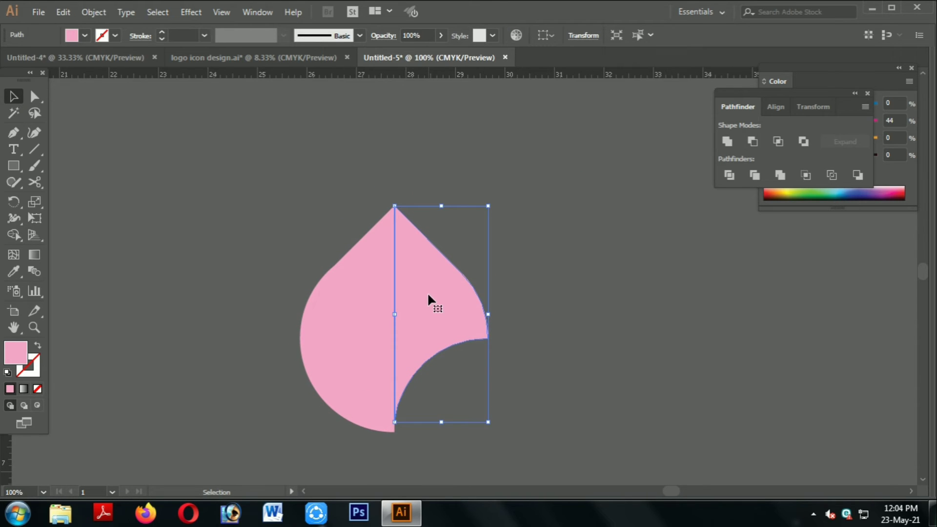
{"action": "left_click", "coordinate": [20, 389]}
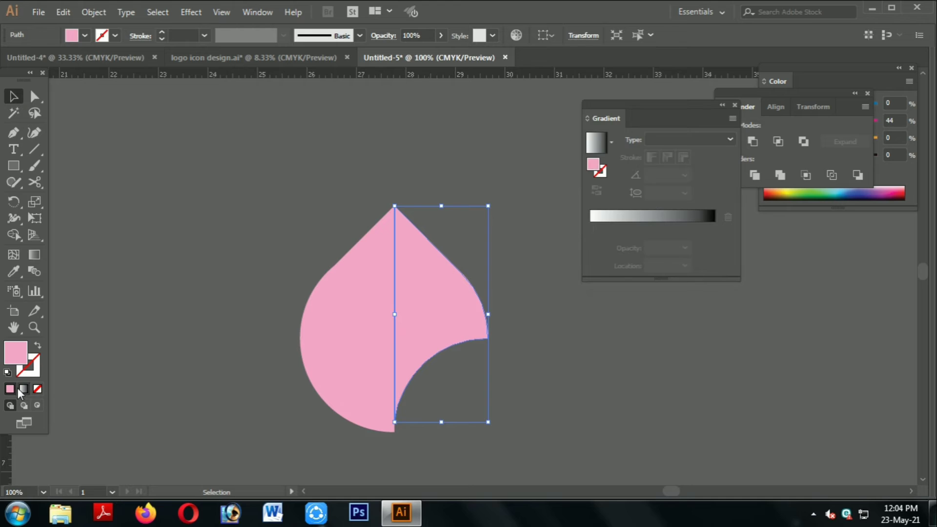
{"action": "left_click", "coordinate": [20, 388]}
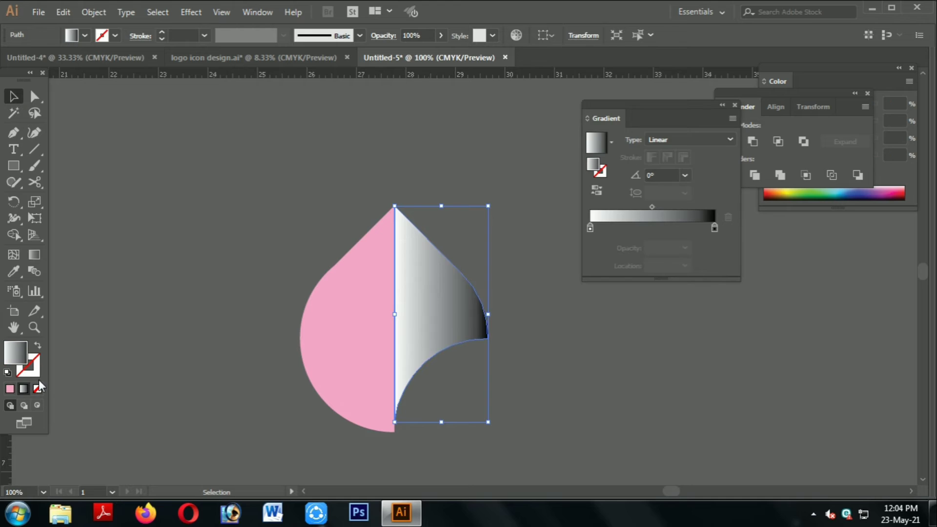
Step: Switch the gradient's black end stop to CMYK and colour it dark red with C 25, M 100, Y 100, K 25
{"action": "double_click", "coordinate": [715, 229]}
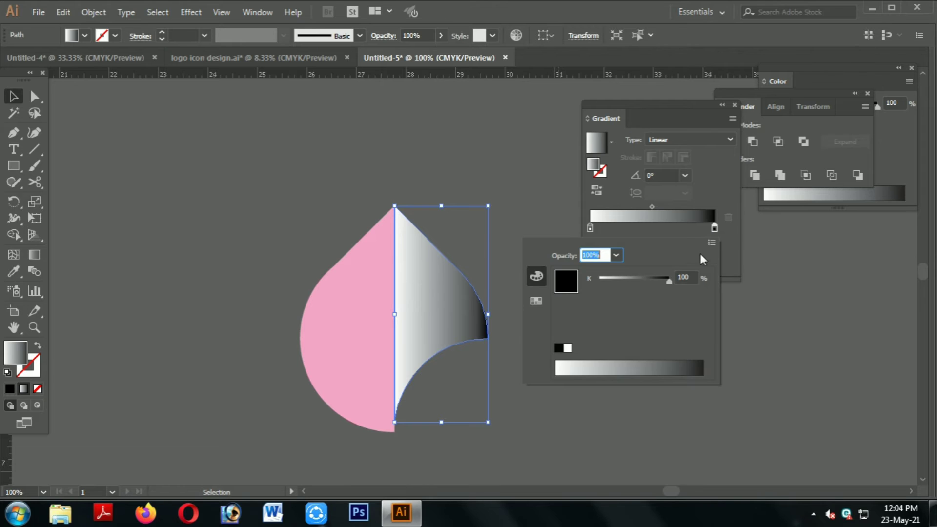
{"action": "left_click", "coordinate": [712, 243]}
{"action": "left_click", "coordinate": [747, 291]}
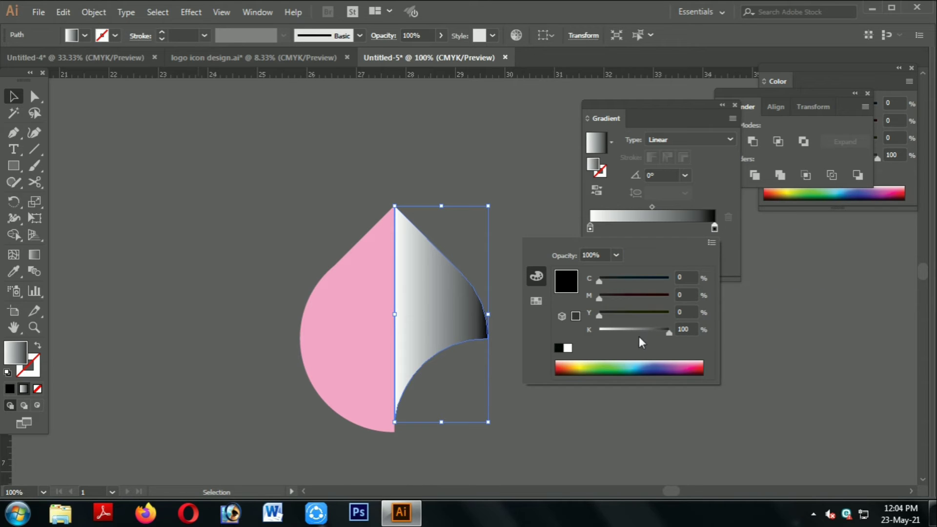
{"action": "left_click", "coordinate": [567, 348]}
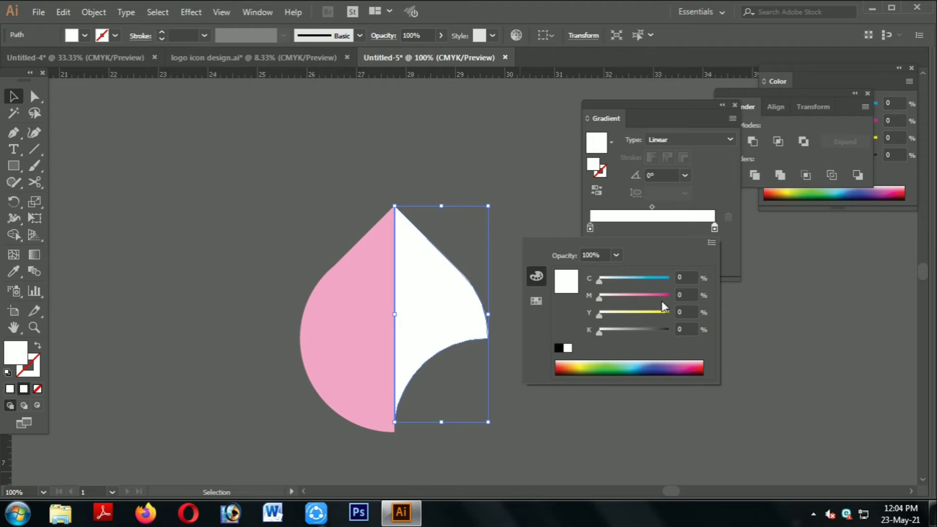
{"action": "left_click_drag", "start_coordinate": [659, 296], "coordinate": [704, 300]}
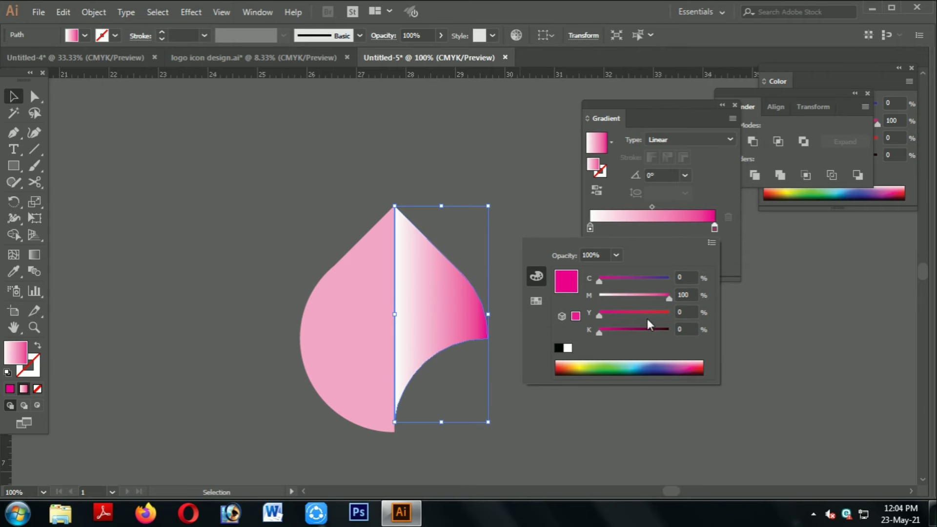
{"action": "left_click_drag", "start_coordinate": [646, 313], "coordinate": [782, 322]}
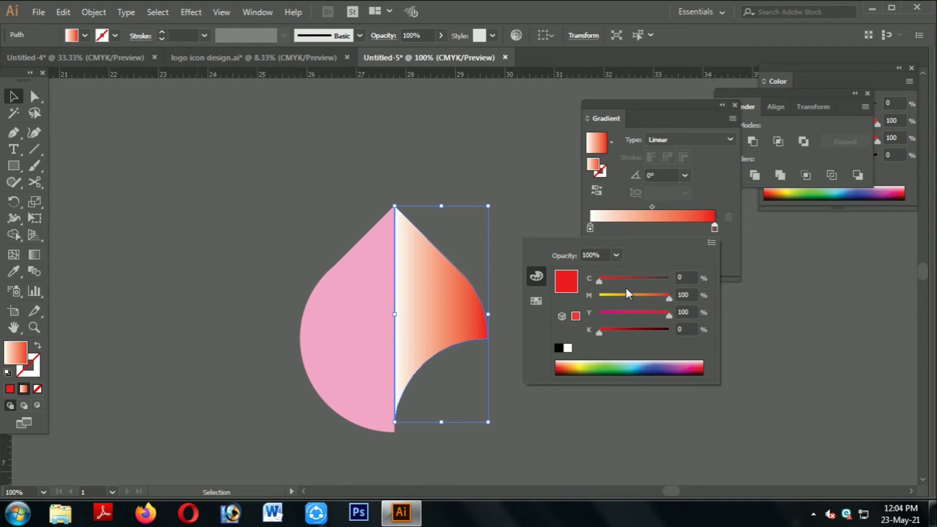
{"action": "left_click", "coordinate": [680, 277]}
{"action": "type", "text": "25"}
{"action": "left_click", "coordinate": [686, 328]}
{"action": "type", "text": "25"}
{"action": "key", "text": "Return"}
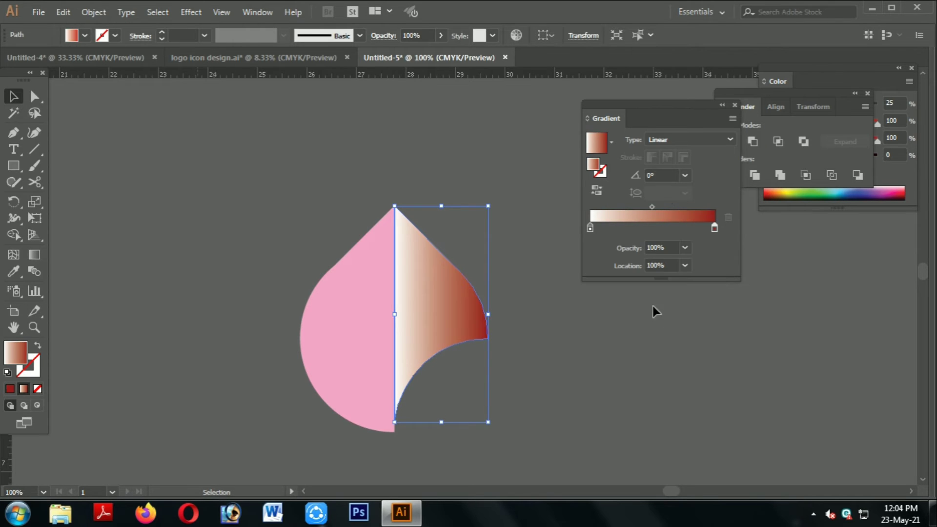
Step: Set the right half's gradient angle to 90° and reverse the gradient
{"action": "left_click", "coordinate": [659, 174]}
{"action": "type", "text": "50"}
{"action": "key", "text": "Return"}
{"action": "left_click", "coordinate": [597, 191]}
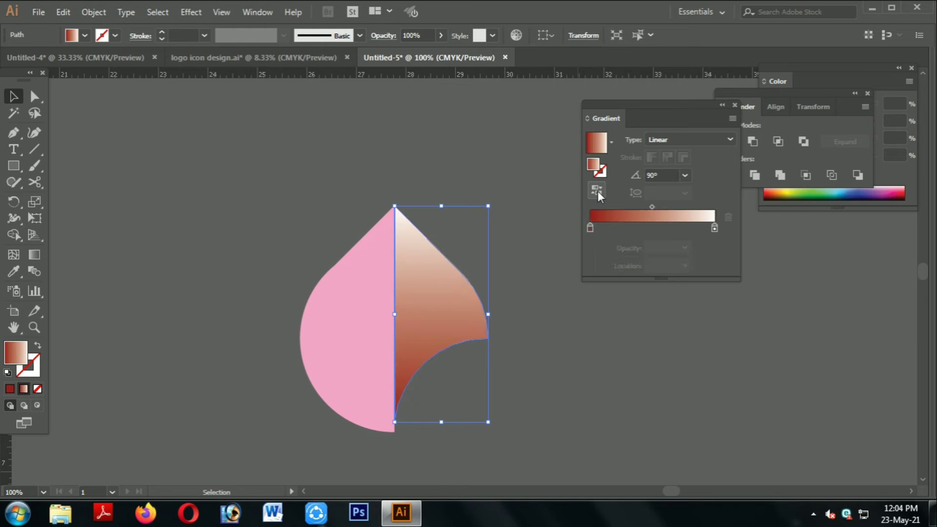
Step: Switch the gradient's white end stop to CMYK and colour it red with C 0, M 100, Y 100, K 0
{"action": "double_click", "coordinate": [714, 227]}
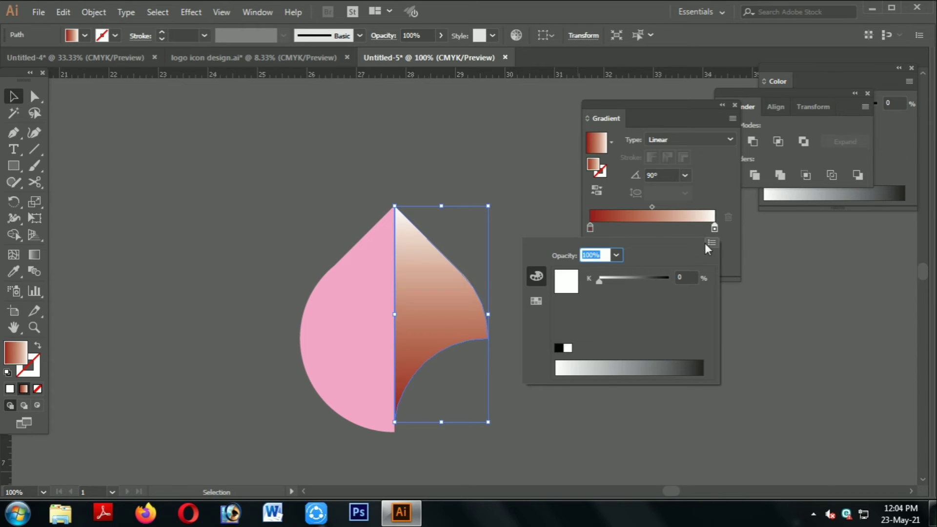
{"action": "left_click", "coordinate": [712, 243]}
{"action": "left_click", "coordinate": [730, 291]}
{"action": "left_click_drag", "start_coordinate": [656, 294], "coordinate": [711, 315]}
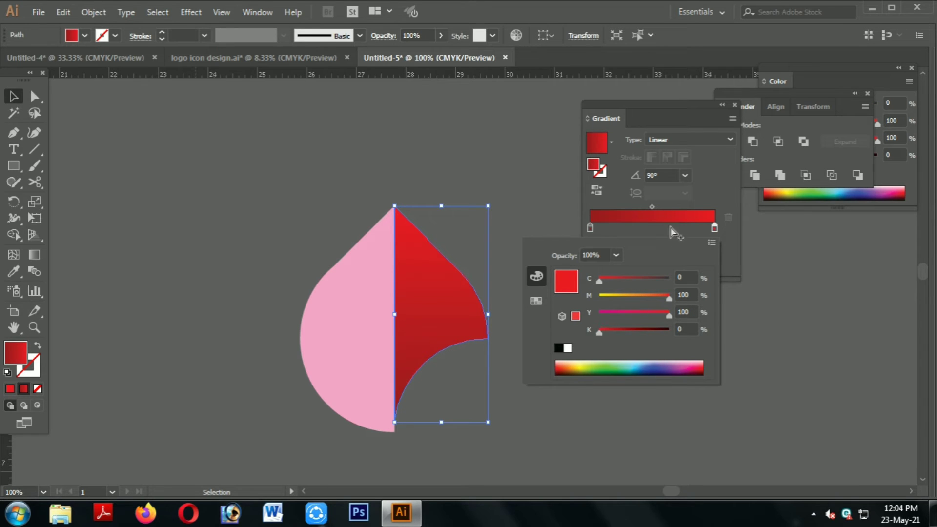
Step: Add a middle gradient stop at 50% and colour it orange-red with C 0, M 90, Y 100, K 0
{"action": "left_click", "coordinate": [643, 230]}
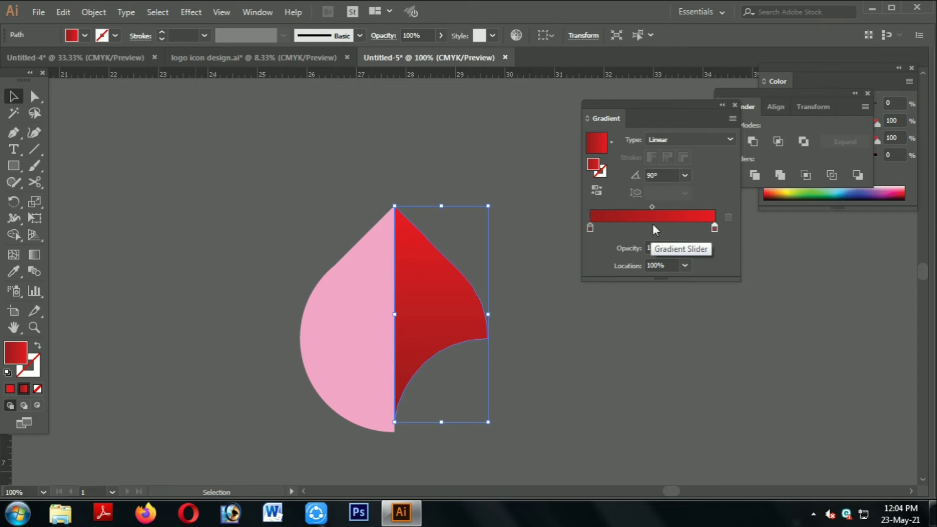
{"action": "left_click", "coordinate": [653, 228]}
{"action": "double_click", "coordinate": [653, 227]}
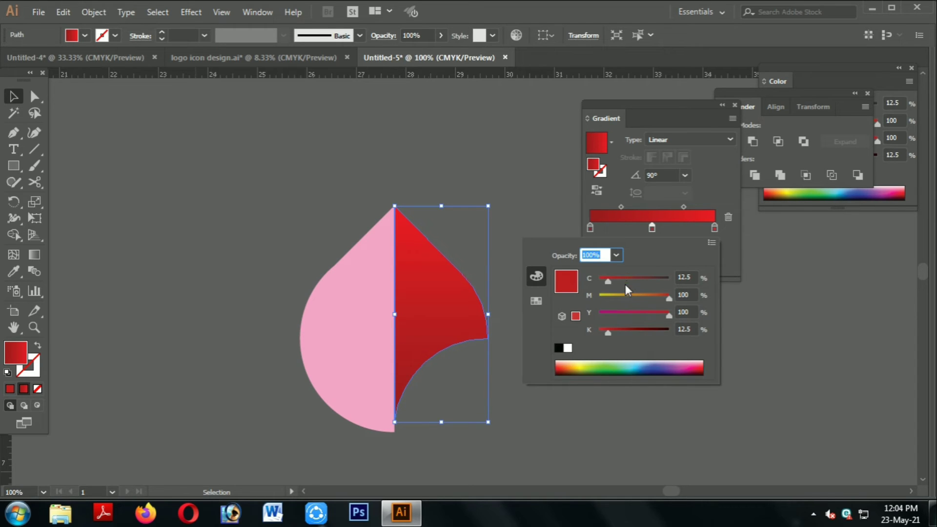
{"action": "left_click_drag", "start_coordinate": [602, 278], "coordinate": [596, 278]}
{"action": "left_click_drag", "start_coordinate": [611, 331], "coordinate": [567, 321]}
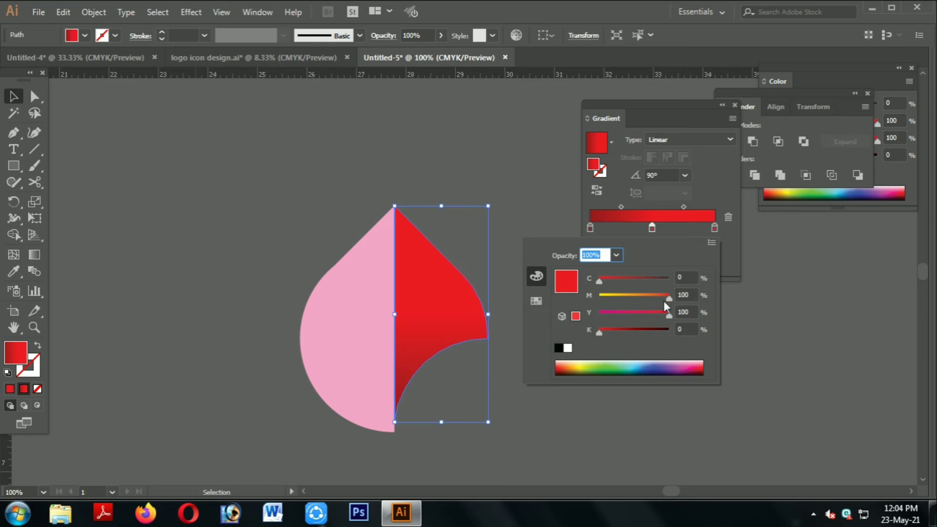
{"action": "left_click_drag", "start_coordinate": [668, 297], "coordinate": [657, 295]}
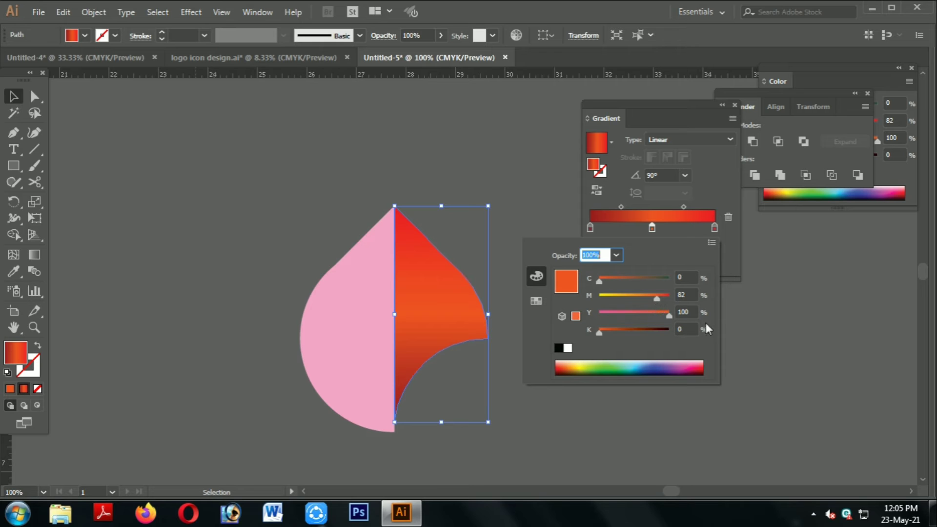
{"action": "double_click", "coordinate": [683, 294]}
{"action": "type", "text": "90"}
{"action": "key", "text": "Return"}
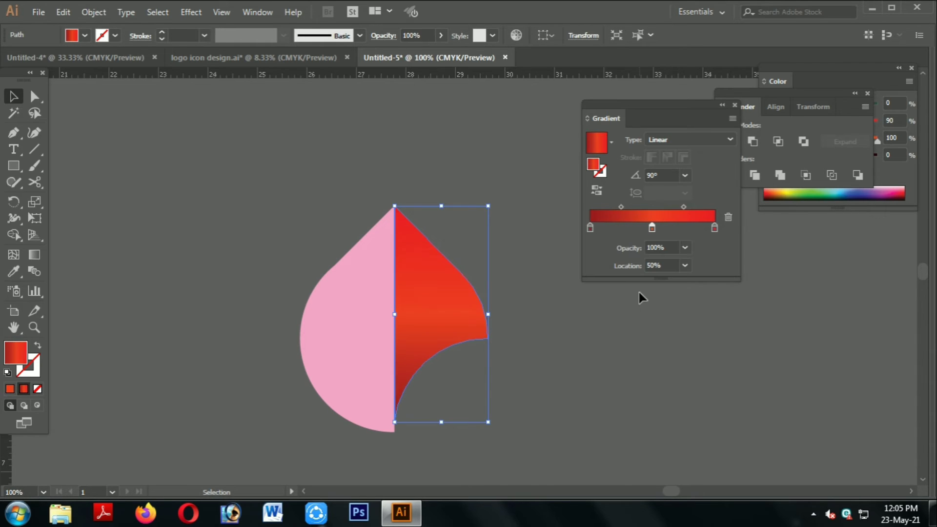
Step: Apply the same red gradient to the pink left half of the drop and reverse its direction
{"action": "left_click", "coordinate": [596, 305]}
{"action": "left_click", "coordinate": [327, 311]}
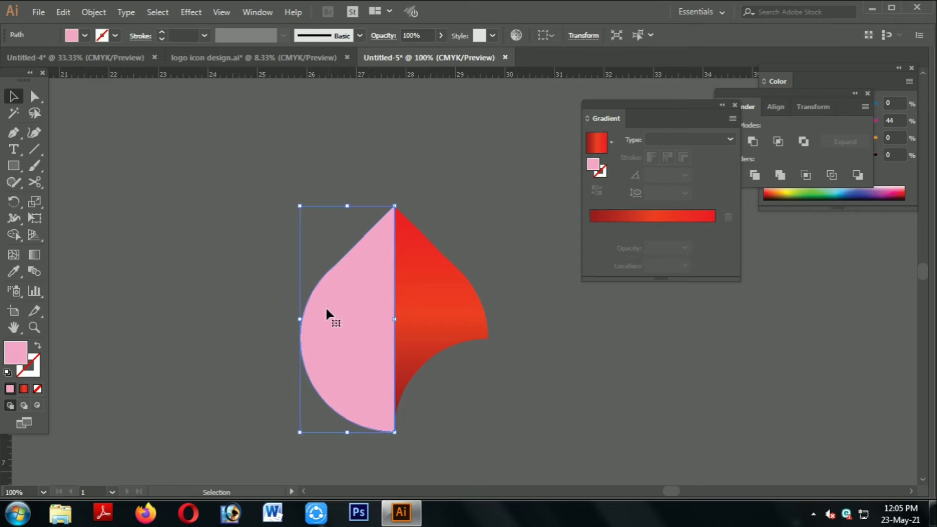
{"action": "left_click", "coordinate": [25, 392]}
{"action": "left_click", "coordinate": [584, 328]}
{"action": "left_click", "coordinate": [338, 335]}
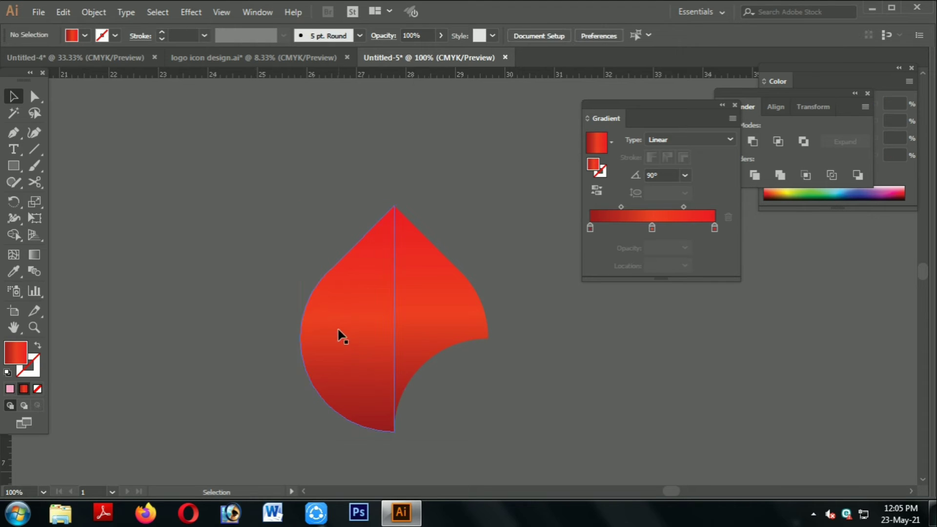
{"action": "left_click", "coordinate": [597, 193]}
{"action": "left_click", "coordinate": [543, 321]}
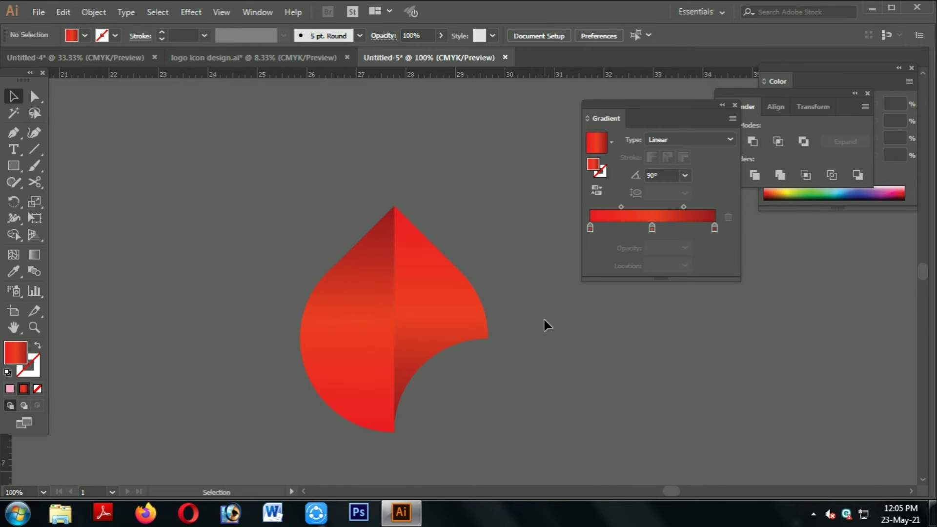
Step: Set the left half's gradient angle to 120°
{"action": "left_click_drag", "start_coordinate": [544, 320], "coordinate": [547, 295]}
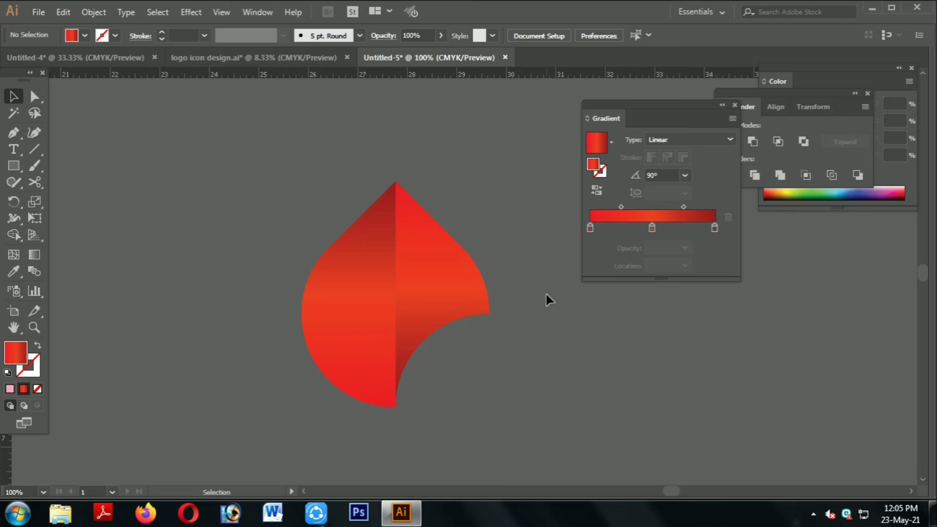
{"action": "left_click", "coordinate": [355, 296]}
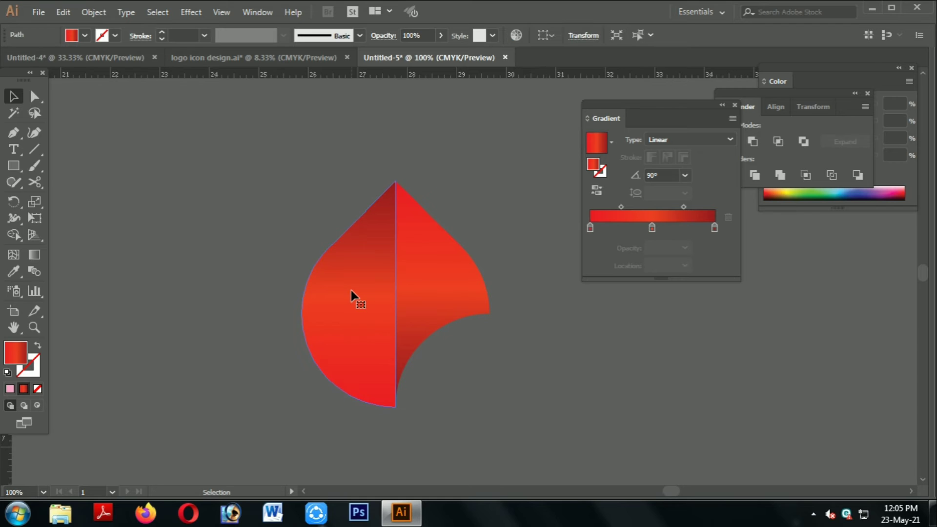
{"action": "left_click", "coordinate": [659, 179]}
{"action": "type", "text": "120"}
{"action": "key", "text": "Return"}
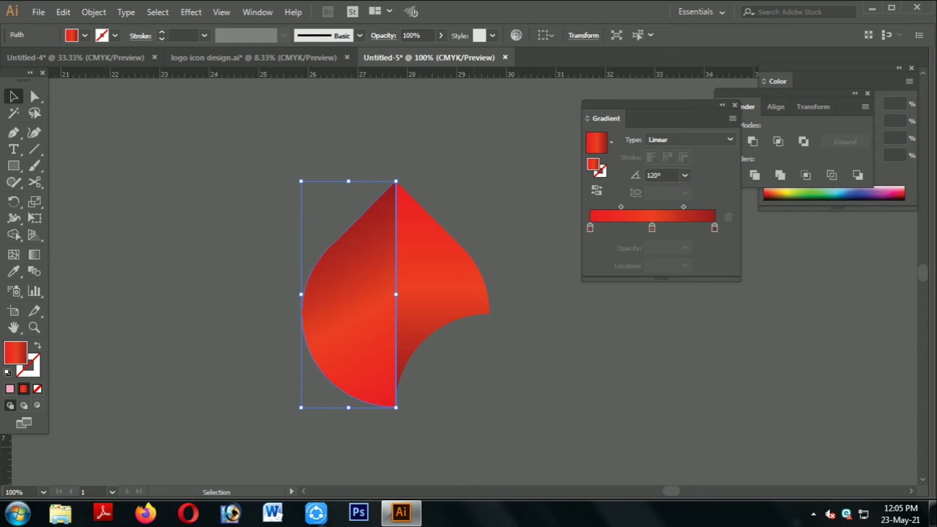
{"action": "left_click", "coordinate": [470, 162]}
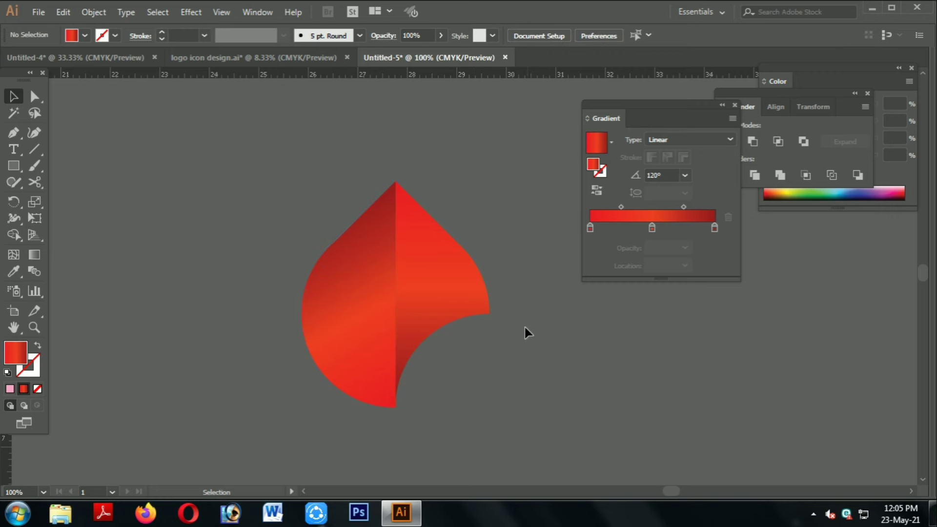
Step: Group the two gradient-filled halves of the drop
{"action": "left_click_drag", "start_coordinate": [515, 389], "coordinate": [251, 142]}
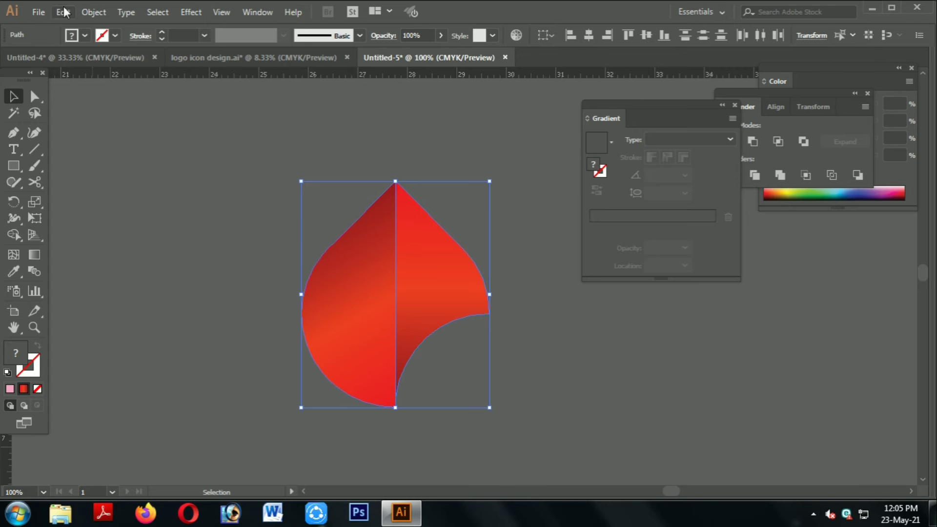
{"action": "left_click", "coordinate": [94, 12]}
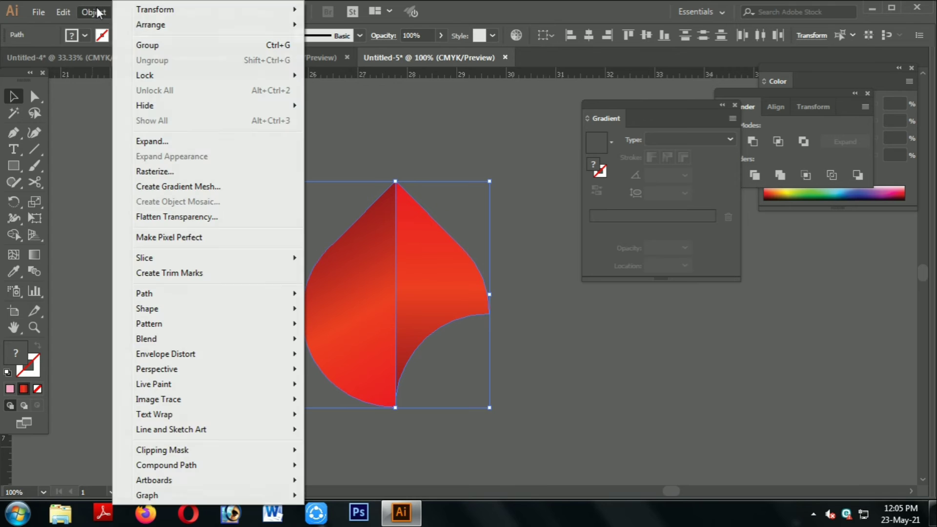
{"action": "left_click", "coordinate": [150, 45]}
{"action": "left_click", "coordinate": [535, 280]}
{"action": "left_click_drag", "start_coordinate": [534, 283], "coordinate": [528, 251]}
Step: Copy the drop group, paste the copy in front, and move it left and slightly up so it overlaps the original
{"action": "left_click", "coordinate": [417, 230]}
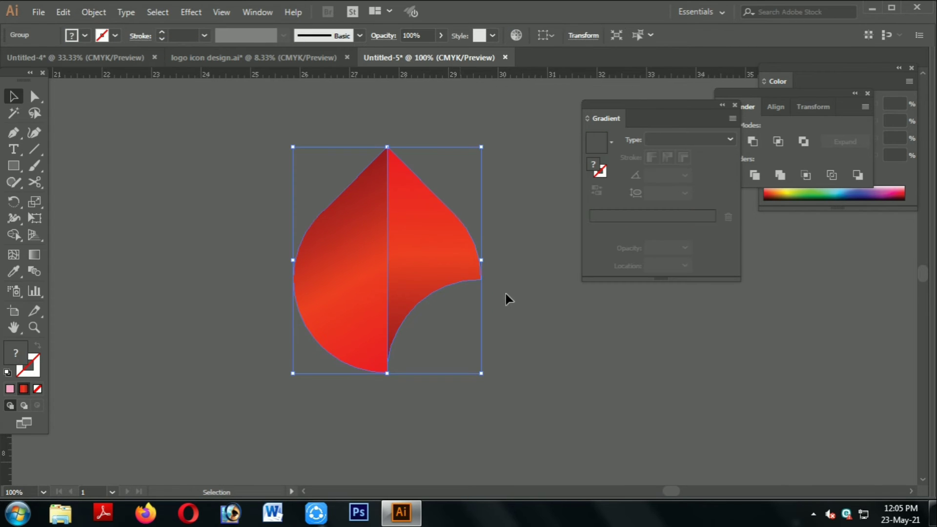
{"action": "left_click_drag", "start_coordinate": [516, 308], "coordinate": [520, 281]}
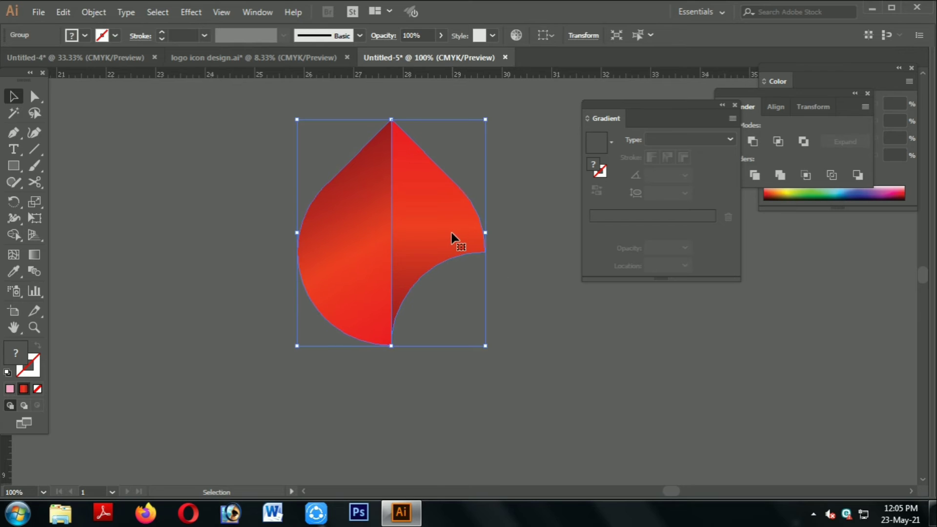
{"action": "left_click", "coordinate": [64, 12]}
{"action": "left_click", "coordinate": [84, 79]}
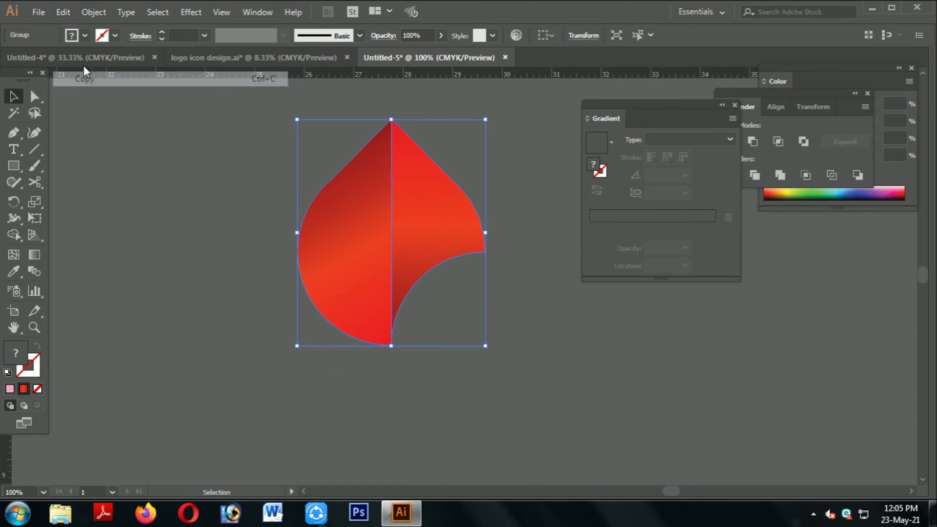
{"action": "left_click", "coordinate": [62, 12]}
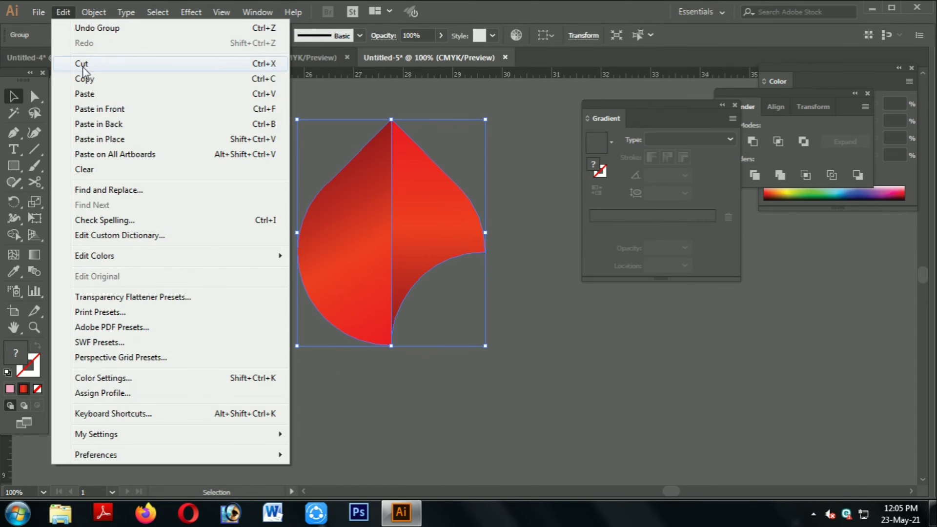
{"action": "left_click", "coordinate": [136, 112]}
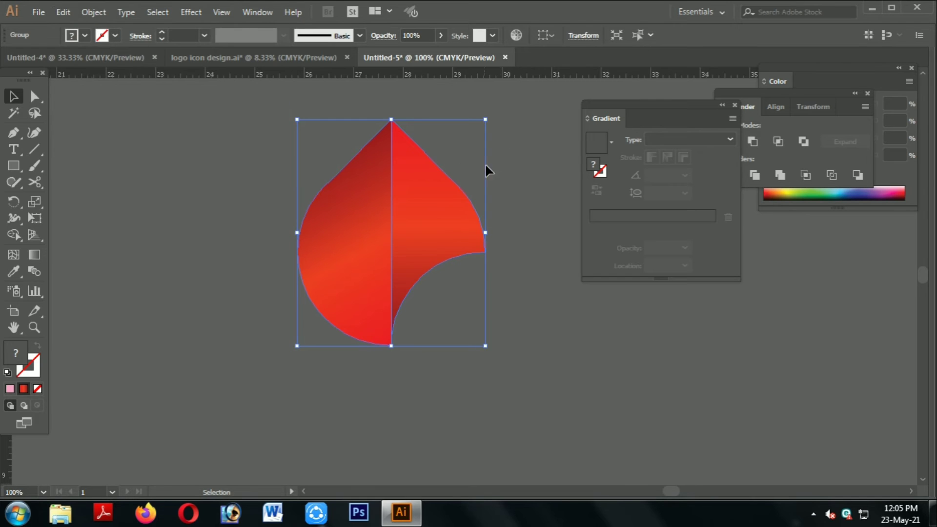
{"action": "scroll", "coordinate": [485, 166], "scroll_direction": "up", "scroll_amount": 1}
{"action": "left_click_drag", "start_coordinate": [419, 259], "coordinate": [359, 248]}
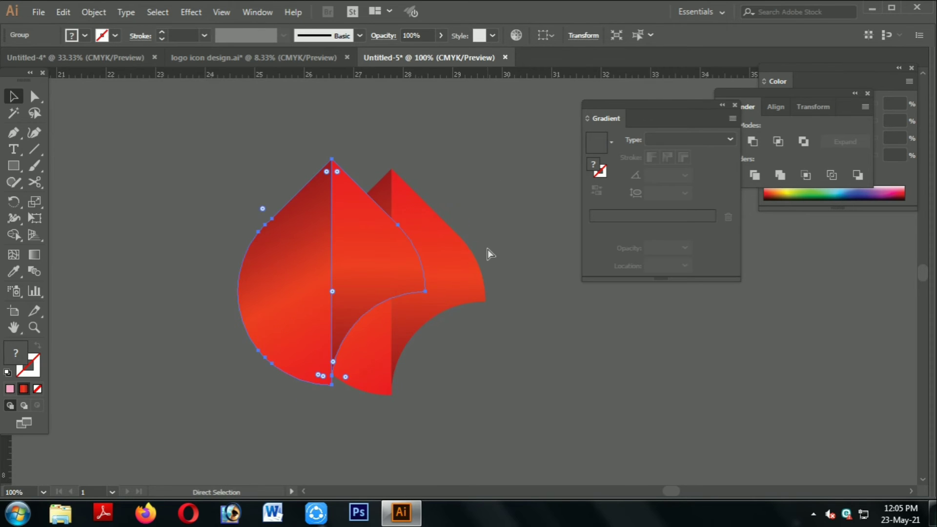
Step: Rotate the pasted drop copy 90° counterclockwise and place it so its cut-out fits against the original drop's rounded lower-left edge
{"action": "key", "text": "ctrl+z"}
{"action": "left_click_drag", "start_coordinate": [491, 165], "coordinate": [293, 185]}
{"action": "left_click", "coordinate": [540, 227]}
{"action": "scroll", "coordinate": [512, 229], "scroll_direction": "down", "scroll_amount": 2}
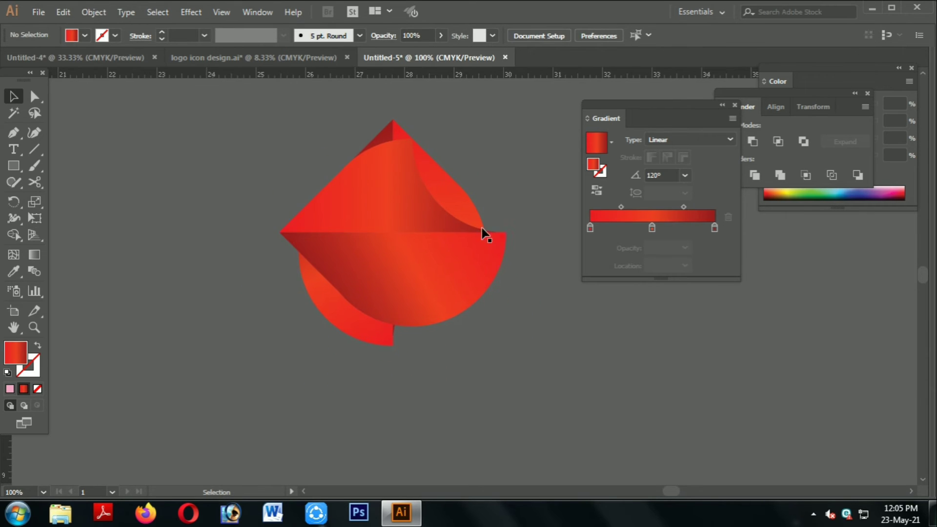
{"action": "left_click_drag", "start_coordinate": [449, 248], "coordinate": [335, 358]}
{"action": "left_click", "coordinate": [463, 357]}
{"action": "scroll", "coordinate": [456, 342], "scroll_direction": "down", "scroll_amount": 1}
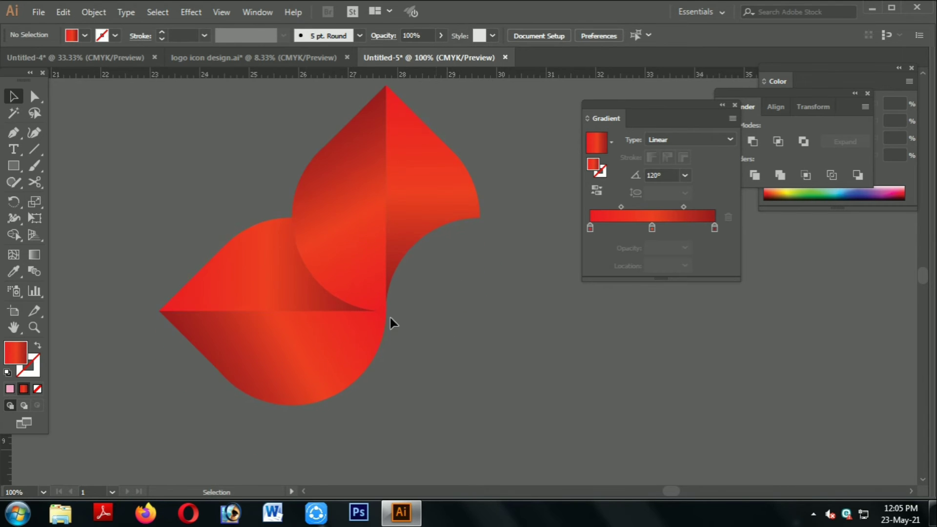
Step: Ungroup the rotated drop copy into its two halves
{"action": "right_click", "coordinate": [276, 287]}
{"action": "left_click", "coordinate": [316, 389]}
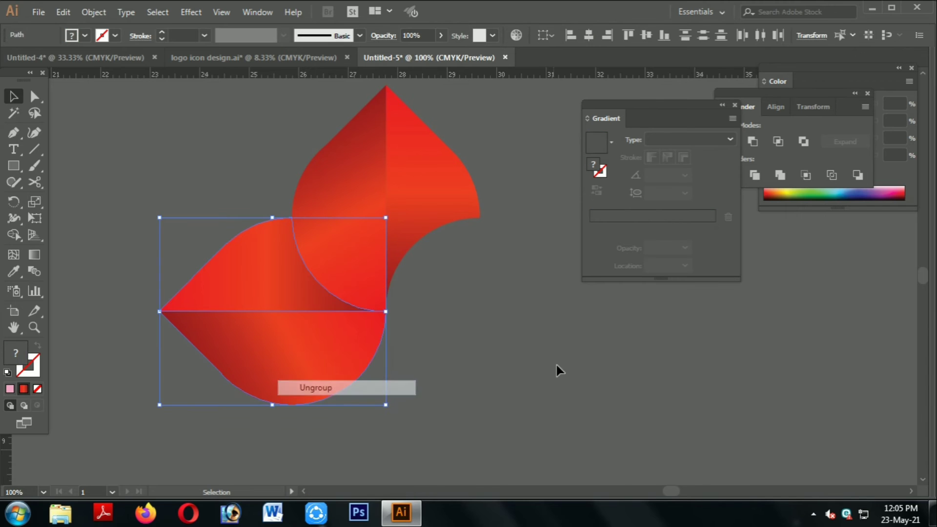
{"action": "left_click", "coordinate": [557, 367]}
Step: Change the dark first gradient stop of the copy's upper half to dark green, C 100, M 25, Y 100, K 25
{"action": "left_click", "coordinate": [257, 258]}
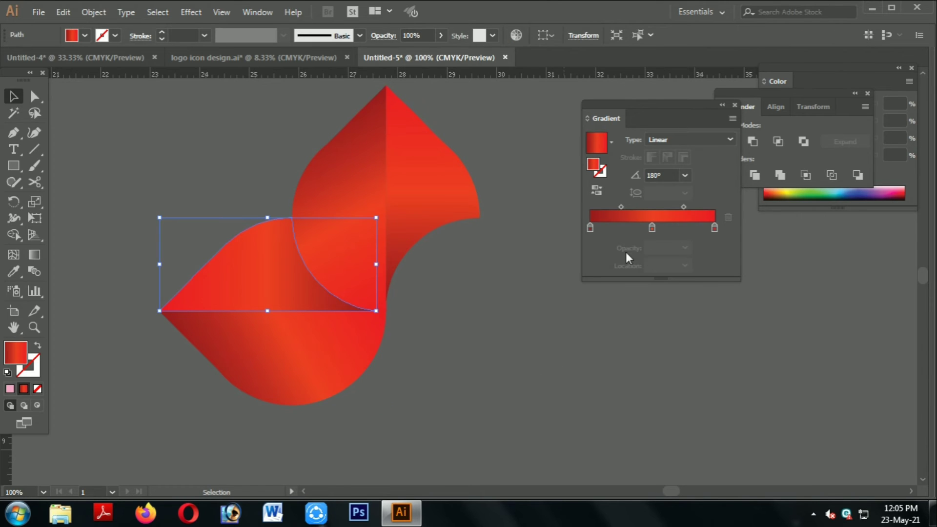
{"action": "double_click", "coordinate": [590, 228]}
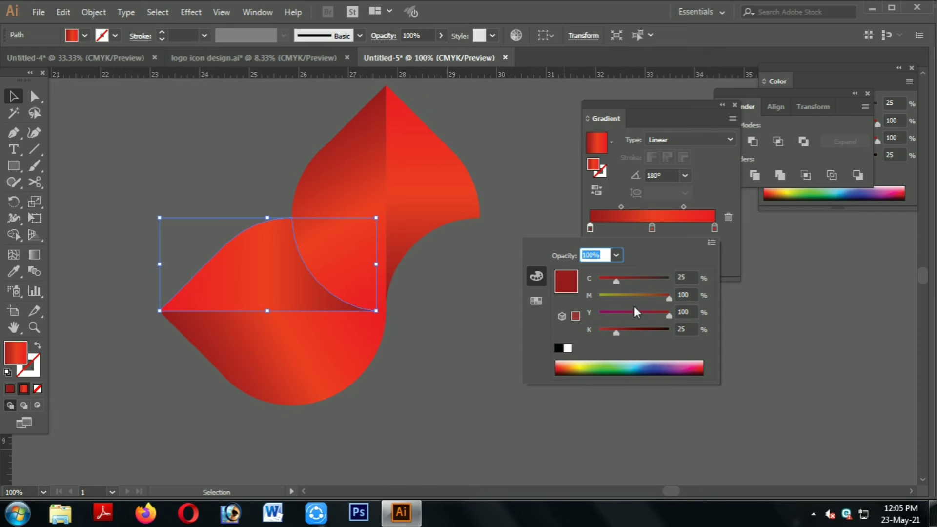
{"action": "left_click_drag", "start_coordinate": [626, 280], "coordinate": [709, 275]}
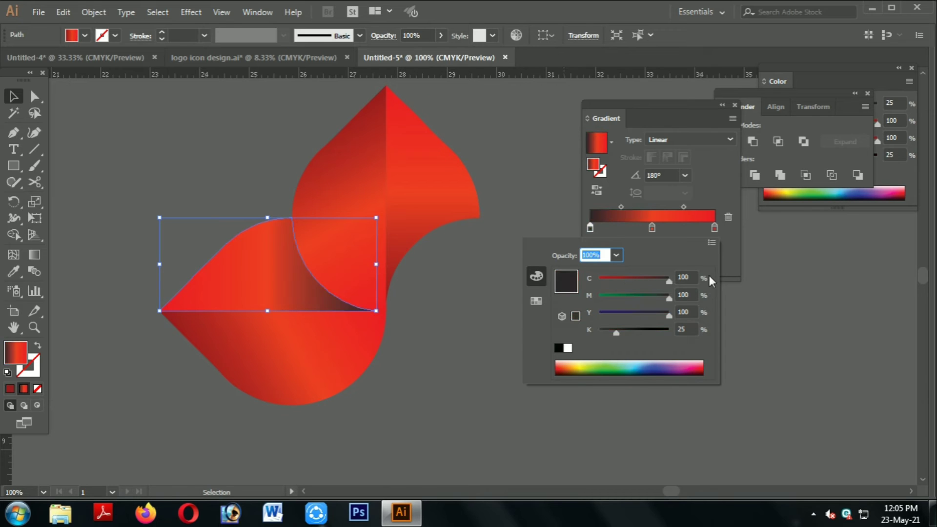
{"action": "double_click", "coordinate": [683, 295]}
{"action": "type", "text": "0"}
{"action": "key", "text": "Return"}
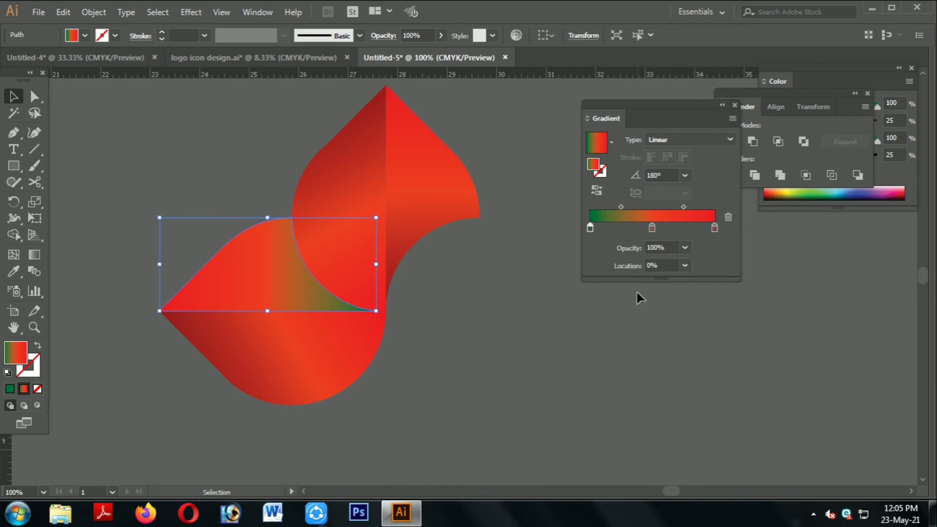
Step: Set the upper half's last gradient stop to C 100, M 0, Y 100, K 0 and its middle stop to C 50, M 0, Y 100, K 0
{"action": "double_click", "coordinate": [714, 228]}
{"action": "left_click_drag", "start_coordinate": [668, 297], "coordinate": [751, 303]}
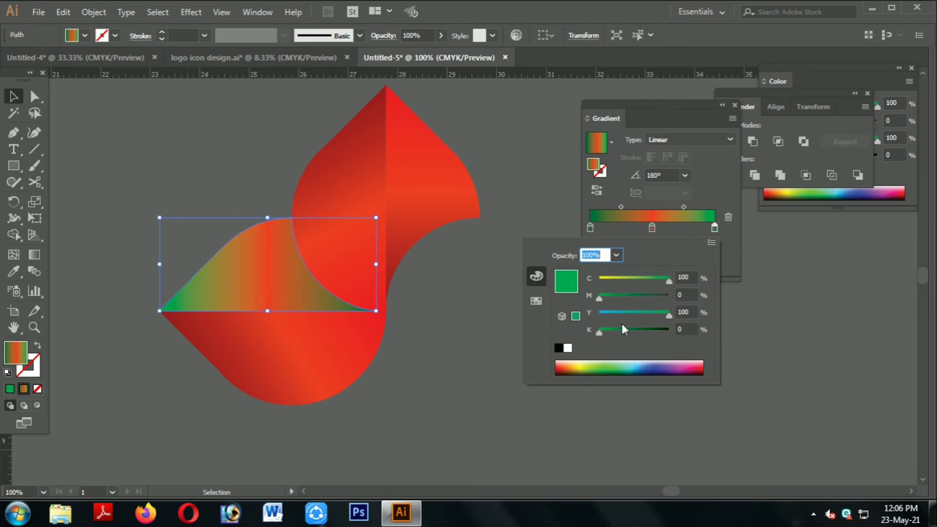
{"action": "double_click", "coordinate": [652, 228]}
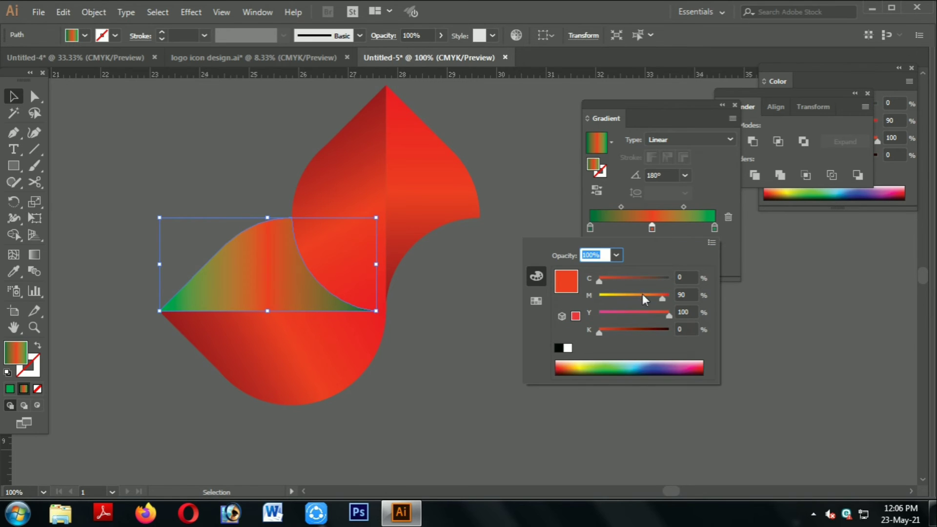
{"action": "left_click_drag", "start_coordinate": [642, 313], "coordinate": [676, 313]}
{"action": "left_click_drag", "start_coordinate": [663, 297], "coordinate": [599, 296]}
{"action": "key", "text": "Tab"}
{"action": "type", "text": "50"}
{"action": "key", "text": "Return"}
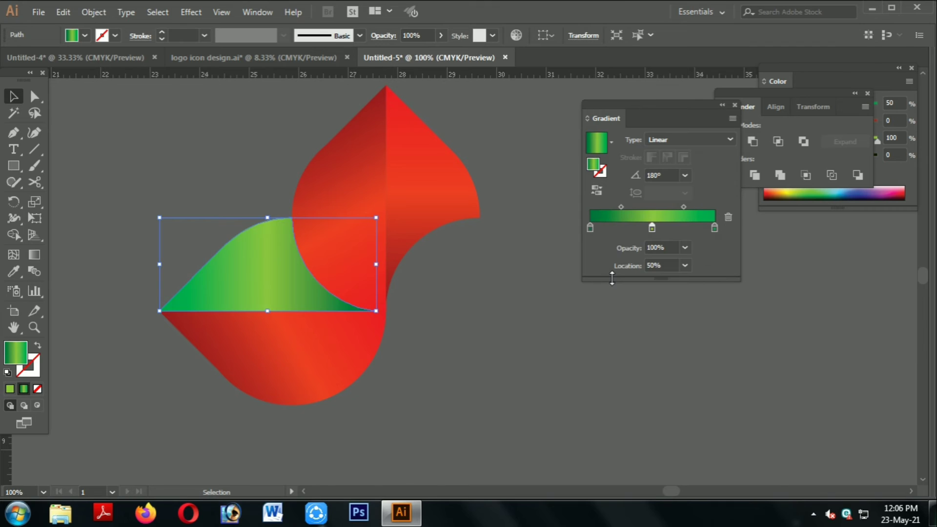
Step: Copy the green gradient from the upper half onto the lower red half with the Eyedropper
{"action": "left_click", "coordinate": [505, 320]}
{"action": "left_click", "coordinate": [308, 335]}
{"action": "left_click", "coordinate": [14, 272]}
{"action": "left_click", "coordinate": [260, 287]}
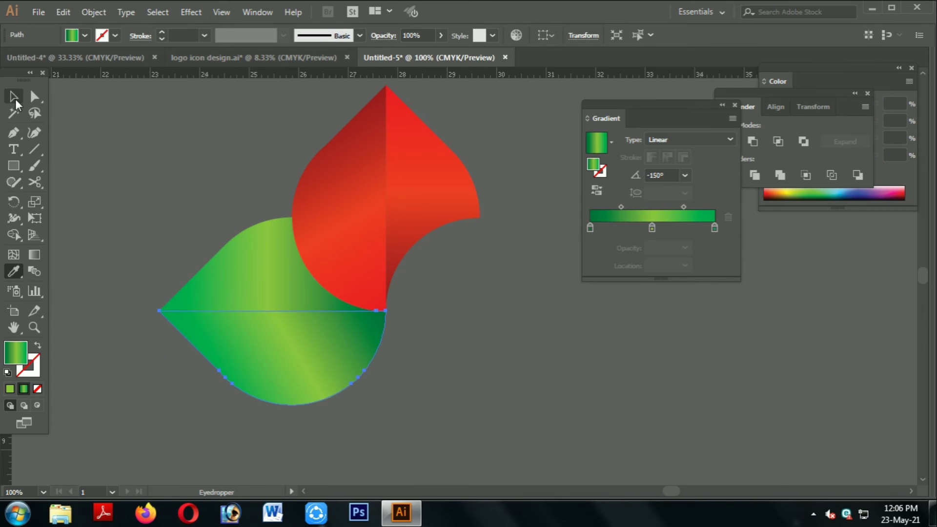
{"action": "left_click", "coordinate": [14, 96]}
{"action": "left_click", "coordinate": [494, 390]}
Step: Set the gradient angle of the green drop's lower half to 150°
{"action": "key", "text": "space"}
{"action": "left_click_drag", "start_coordinate": [496, 393], "coordinate": [502, 402]}
{"action": "scroll", "coordinate": [342, 383], "scroll_direction": "down", "scroll_amount": 2}
{"action": "left_click_drag", "start_coordinate": [312, 385], "coordinate": [453, 289]}
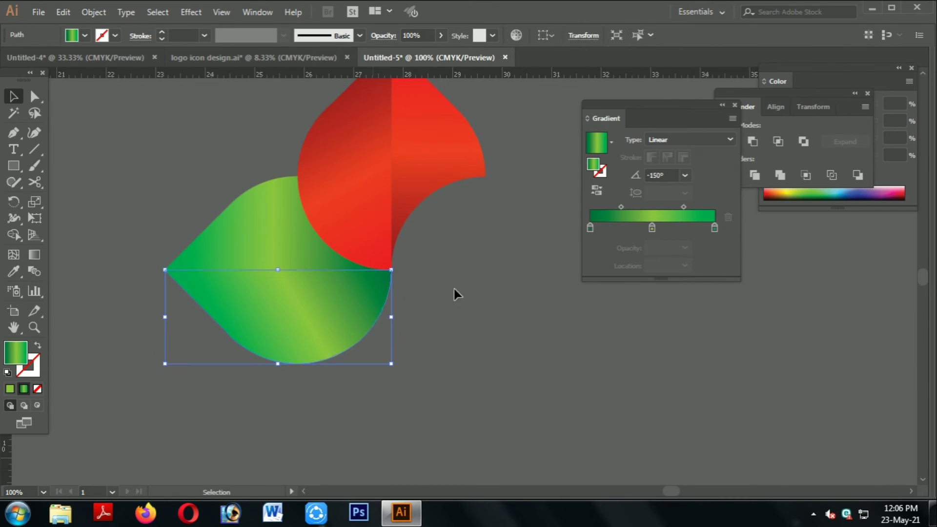
{"action": "type", "text": "120"}
{"action": "key", "text": "Return"}
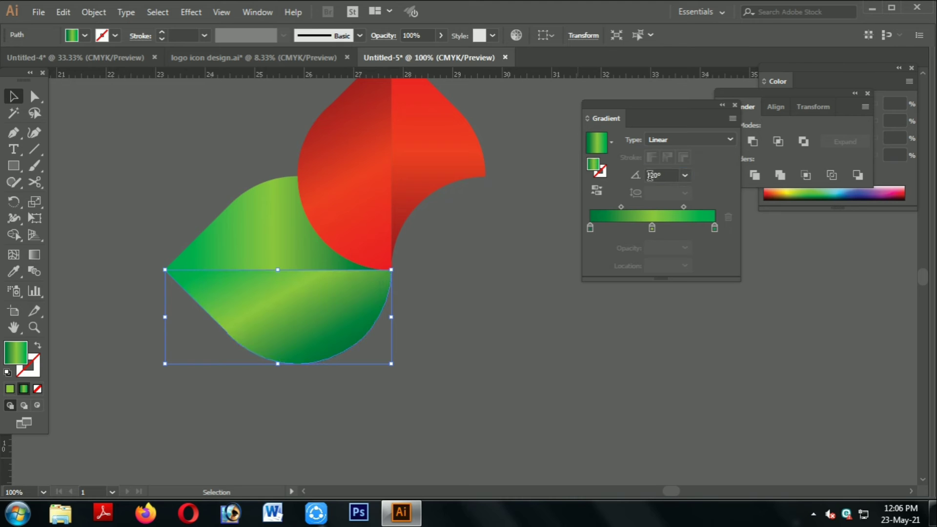
{"action": "type", "text": "-"}
{"action": "key", "text": "Return"}
{"action": "left_click", "coordinate": [526, 286]}
{"action": "scroll", "coordinate": [517, 293], "scroll_direction": "up", "scroll_amount": 3}
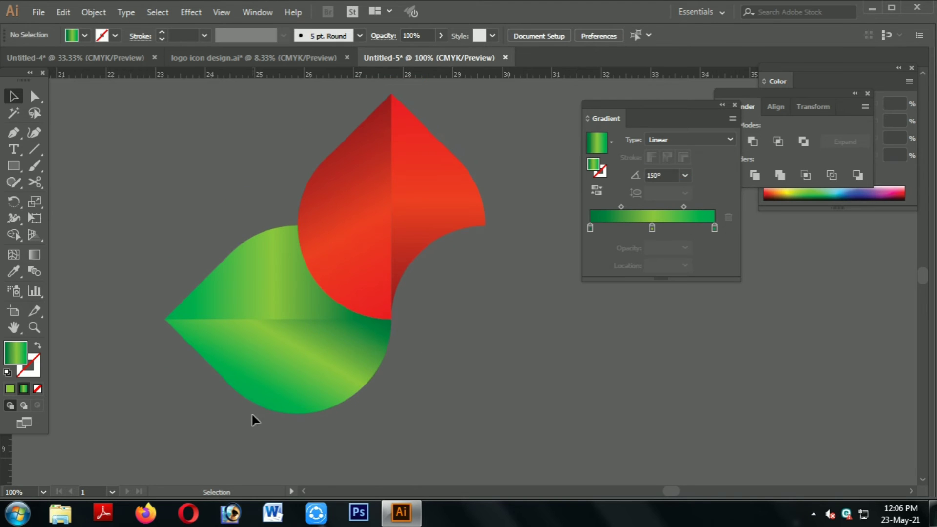
Step: Group the two green halves of the left drop
{"action": "scroll", "coordinate": [252, 414], "scroll_direction": "down", "scroll_amount": 2}
{"action": "left_click_drag", "start_coordinate": [252, 414], "coordinate": [179, 236]}
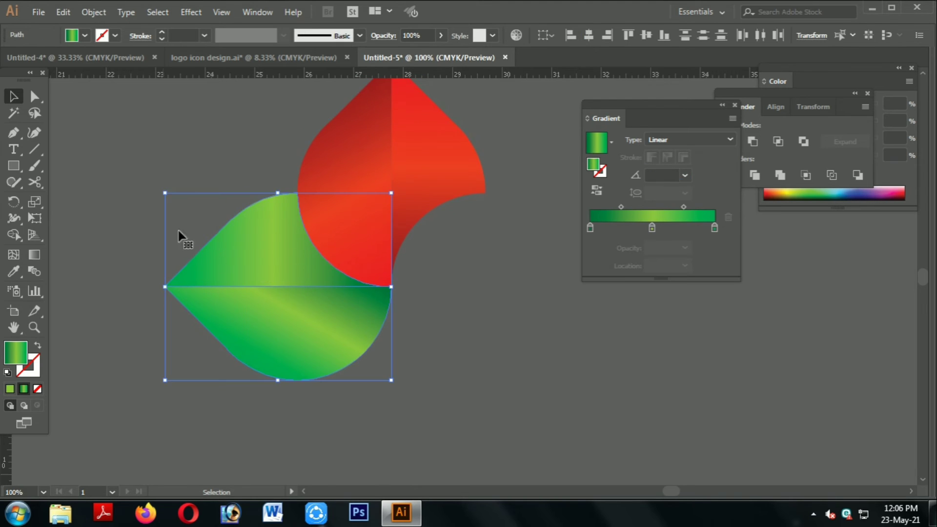
{"action": "left_click", "coordinate": [98, 15]}
{"action": "left_click", "coordinate": [146, 44]}
{"action": "left_click", "coordinate": [474, 285]}
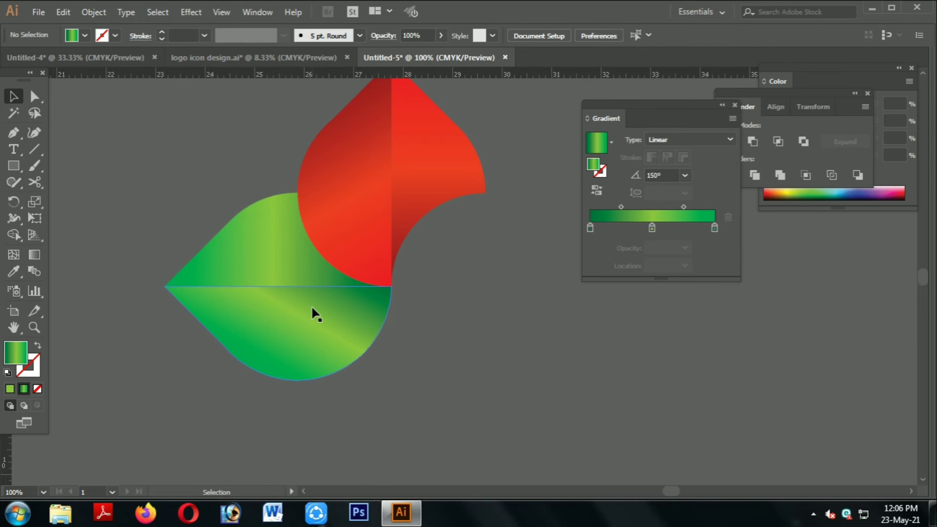
Step: Duplicate the green drop, rotate the duplicate 90° counterclockwise, and fit its cut-out against the green drop's rounded lower-right edge
{"action": "left_click_drag", "start_coordinate": [312, 313], "coordinate": [509, 342]}
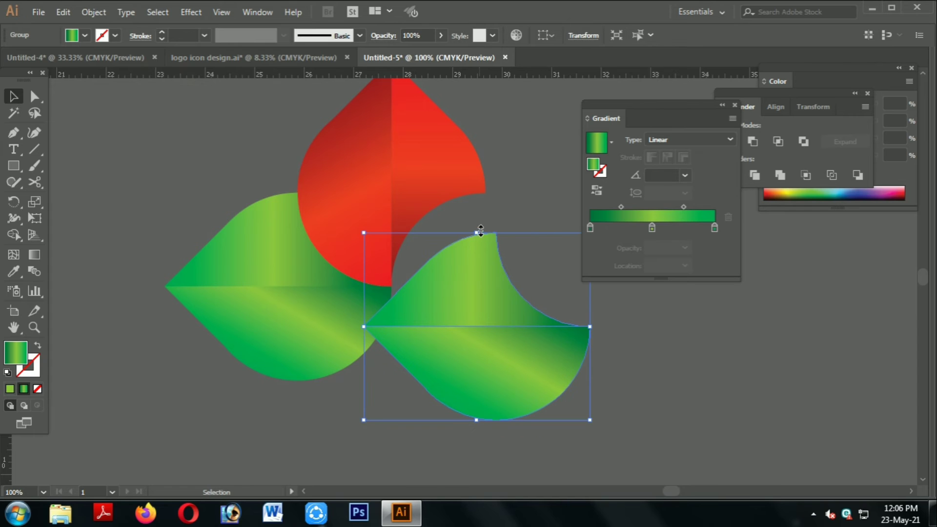
{"action": "left_click_drag", "start_coordinate": [477, 226], "coordinate": [407, 338]}
{"action": "key", "text": "space"}
{"action": "left_click_drag", "start_coordinate": [488, 280], "coordinate": [426, 300]}
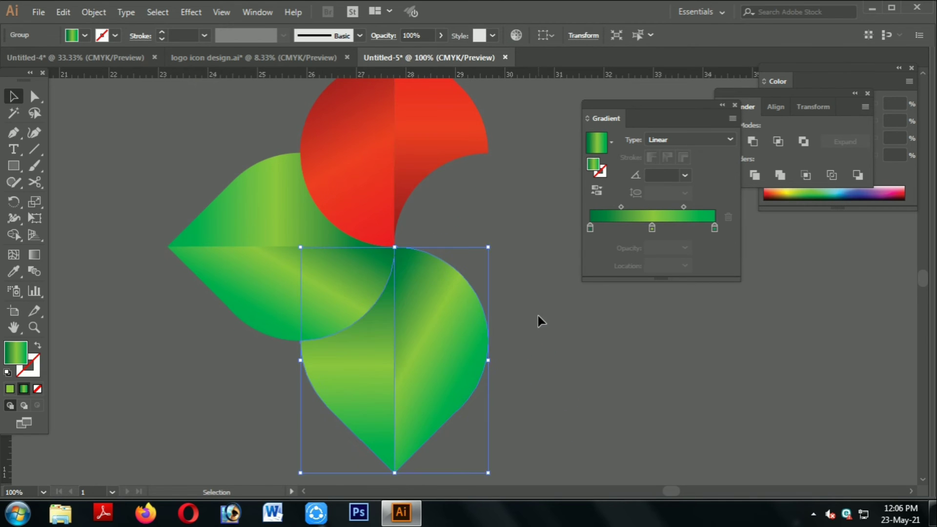
{"action": "left_click", "coordinate": [538, 315]}
{"action": "scroll", "coordinate": [391, 268], "scroll_direction": "up", "scroll_amount": 4}
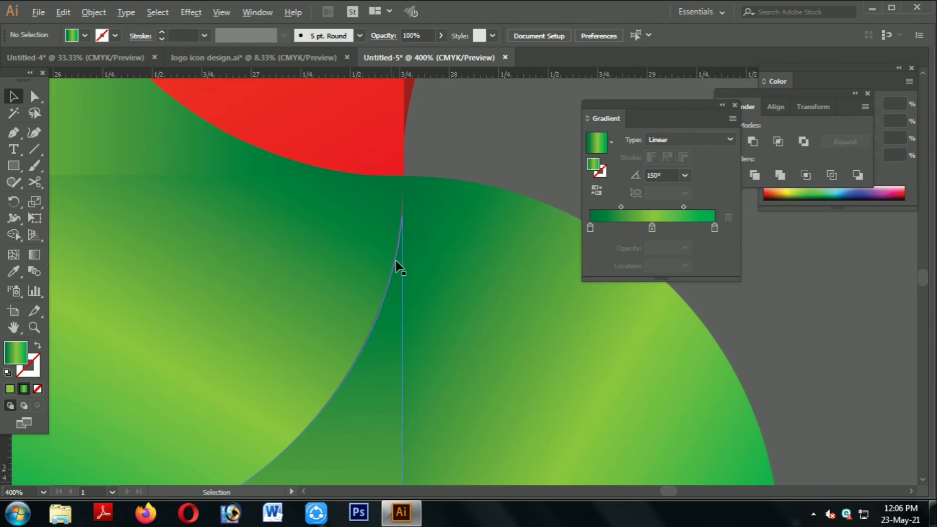
{"action": "scroll", "coordinate": [398, 266], "scroll_direction": "down", "scroll_amount": 1}
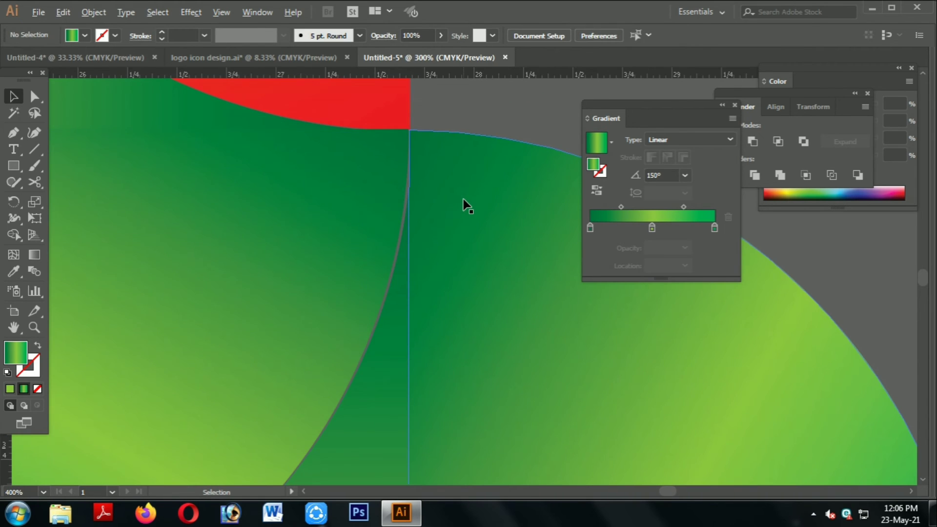
{"action": "scroll", "coordinate": [466, 204], "scroll_direction": "down", "scroll_amount": 1}
{"action": "left_click", "coordinate": [494, 251]}
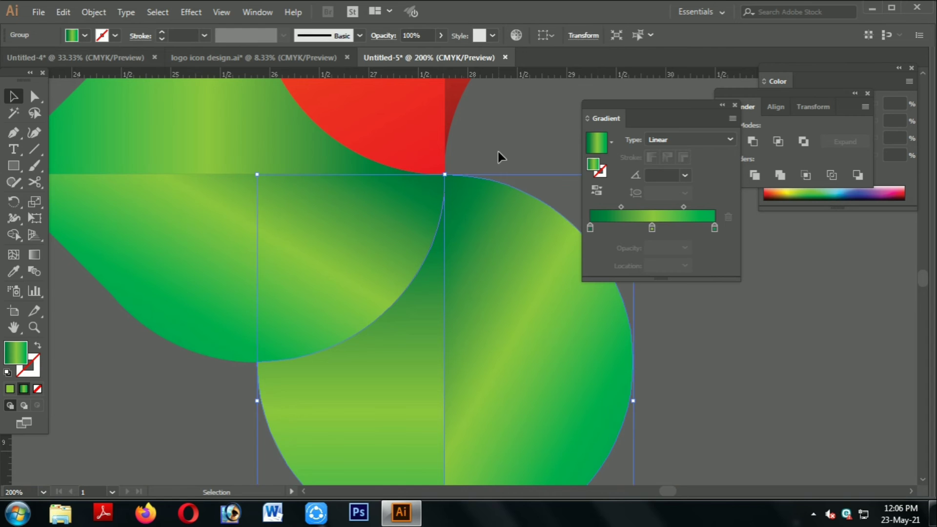
{"action": "left_click", "coordinate": [498, 151]}
{"action": "scroll", "coordinate": [497, 152], "scroll_direction": "down", "scroll_amount": 2}
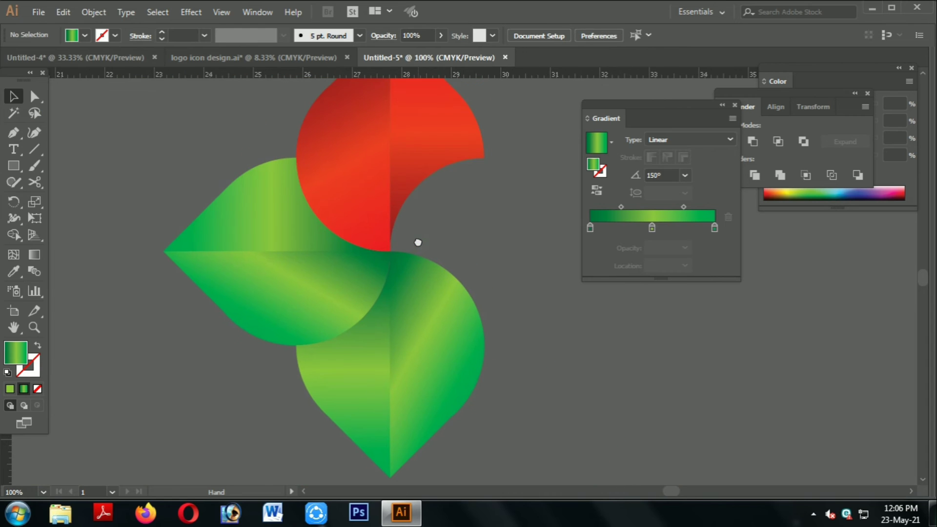
Step: Ungroup the downward-pointing green drop into its two halves
{"action": "left_click", "coordinate": [460, 322]}
{"action": "right_click", "coordinate": [460, 322]}
{"action": "left_click", "coordinate": [507, 211]}
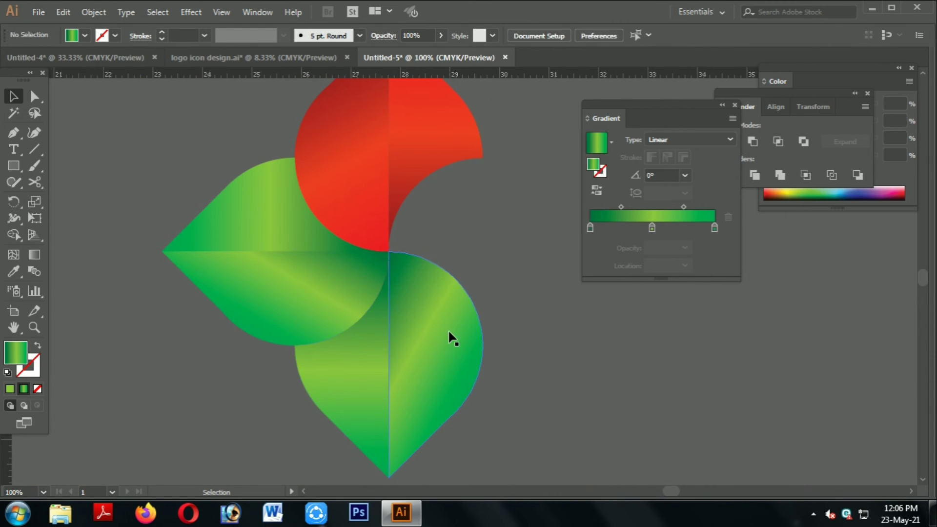
Step: Change the first gradient stop of the bottom drop's right half to dark blue, C 100, M 100, Y 0, K 25
{"action": "left_click", "coordinate": [447, 329]}
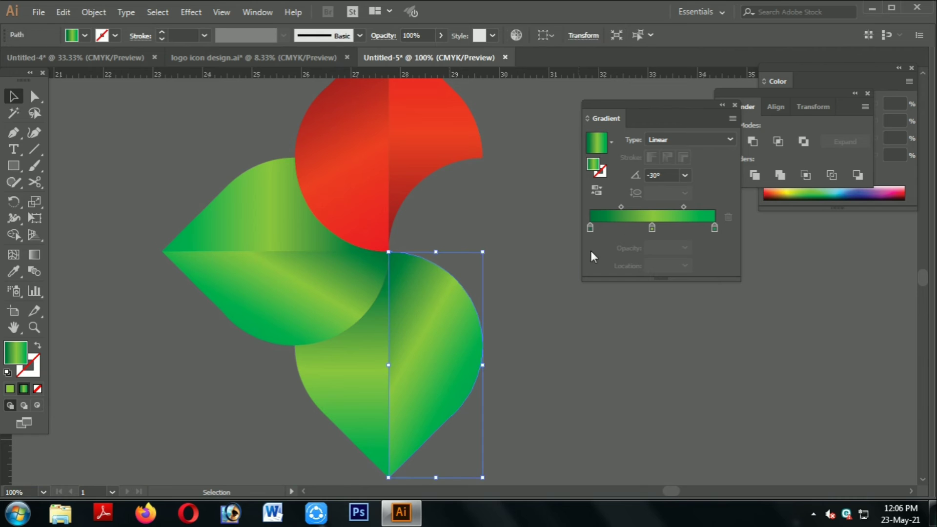
{"action": "double_click", "coordinate": [651, 227]}
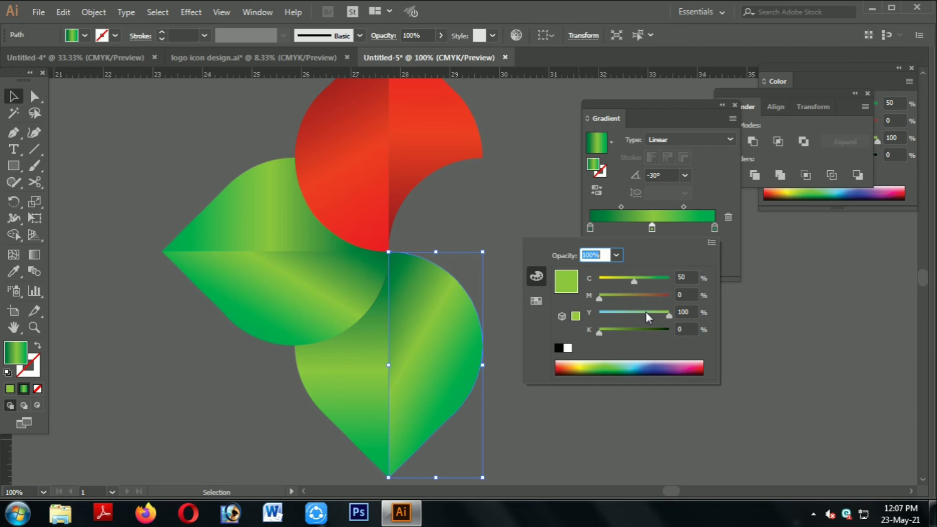
{"action": "left_click", "coordinate": [591, 227]}
{"action": "double_click", "coordinate": [591, 227]}
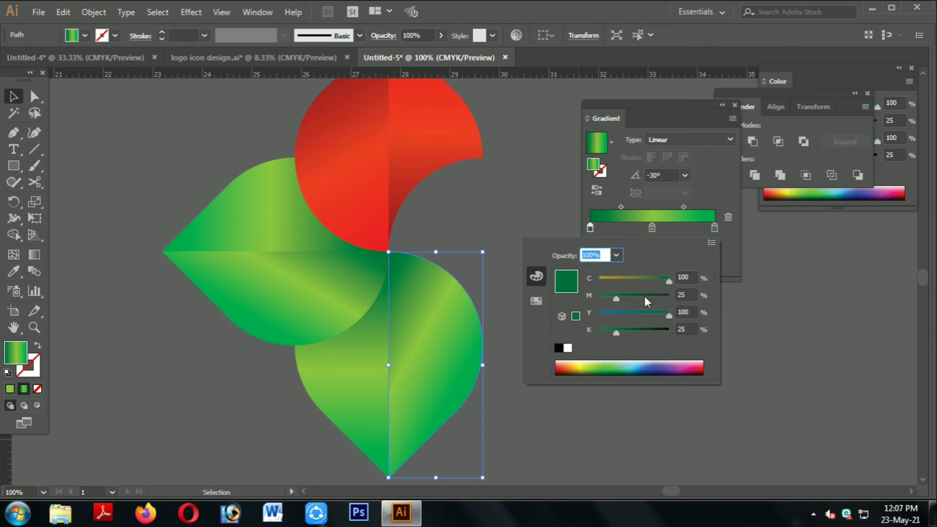
{"action": "left_click_drag", "start_coordinate": [642, 299], "coordinate": [757, 312]}
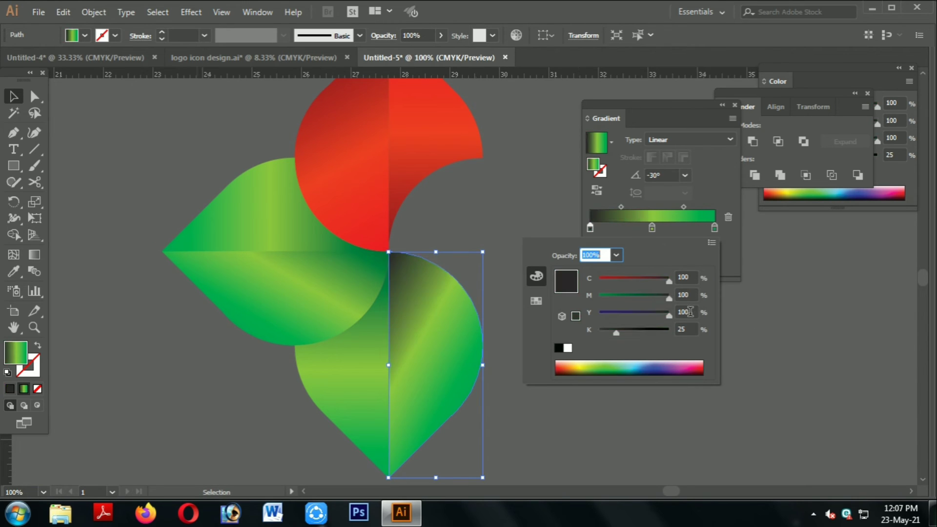
{"action": "left_click_drag", "start_coordinate": [499, 306], "coordinate": [494, 308]}
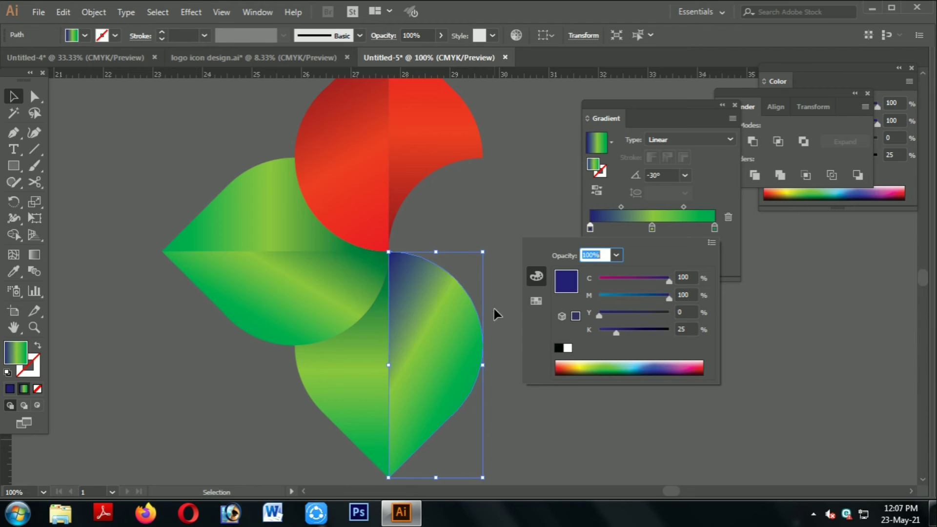
Step: Set the last gradient stop of the bottom drop's right half to C 100, M 100, Y 0, K 0
{"action": "left_click", "coordinate": [715, 227]}
{"action": "double_click", "coordinate": [715, 227]}
{"action": "left_click_drag", "start_coordinate": [669, 315], "coordinate": [599, 311]}
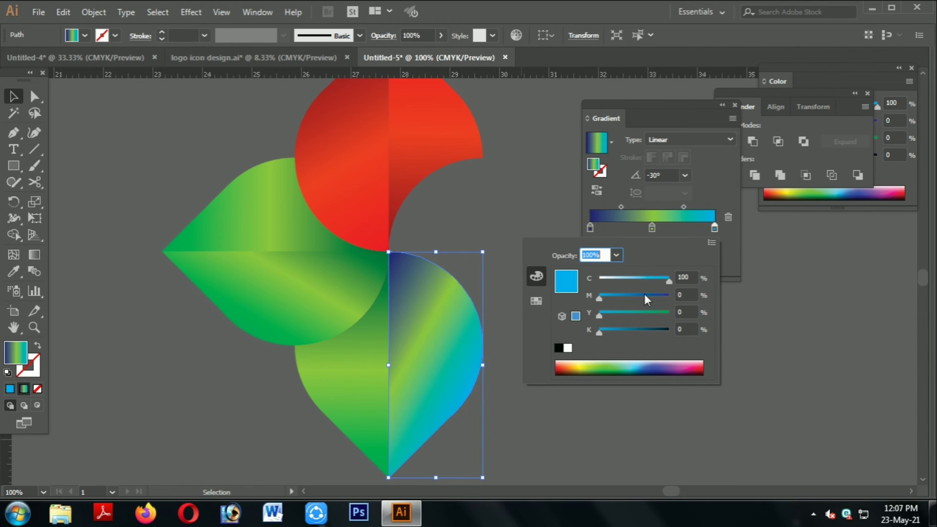
{"action": "left_click_drag", "start_coordinate": [646, 294], "coordinate": [698, 298]}
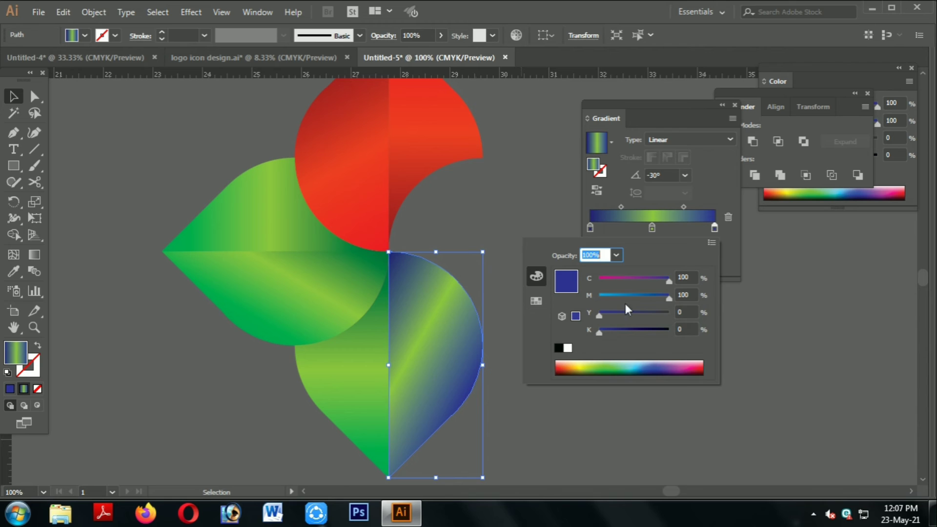
Step: Set the middle gradient stop of the bottom drop's right half to cyan, C 100, M 0, Y 0, K 0
{"action": "left_click", "coordinate": [652, 228]}
{"action": "double_click", "coordinate": [652, 228]}
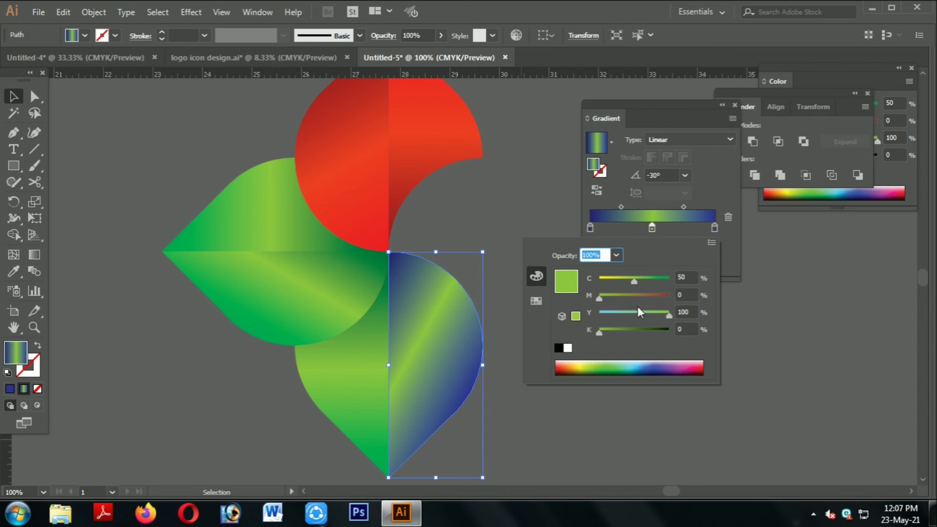
{"action": "left_click_drag", "start_coordinate": [637, 310], "coordinate": [588, 316]}
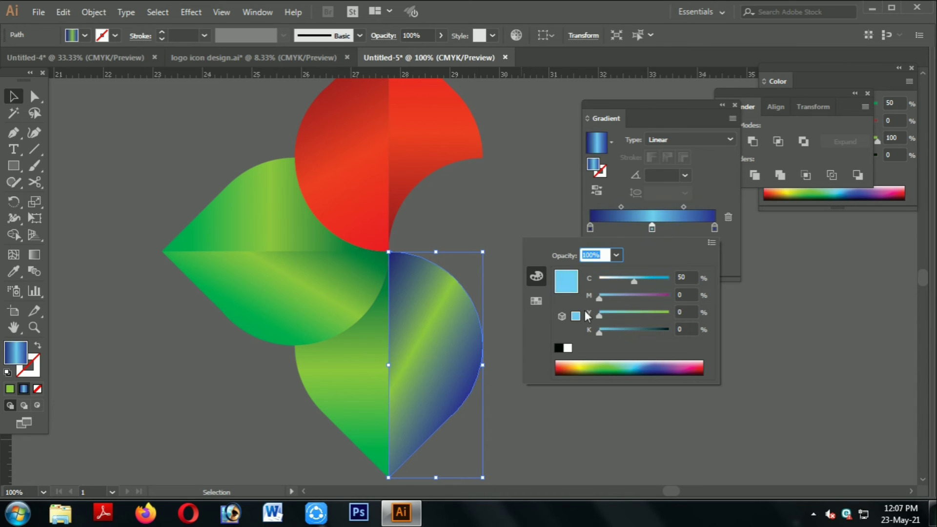
{"action": "left_click_drag", "start_coordinate": [634, 282], "coordinate": [715, 282]}
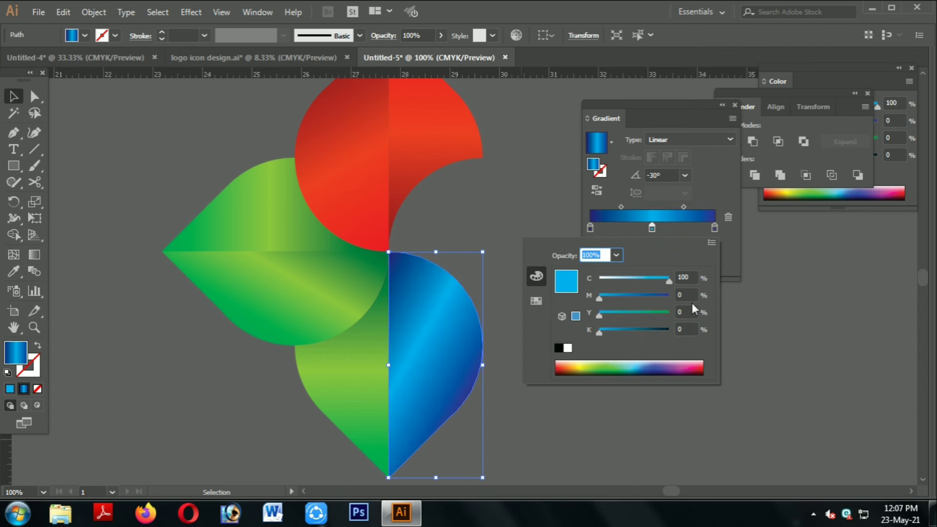
{"action": "left_click", "coordinate": [558, 416]}
{"action": "left_click", "coordinate": [651, 388]}
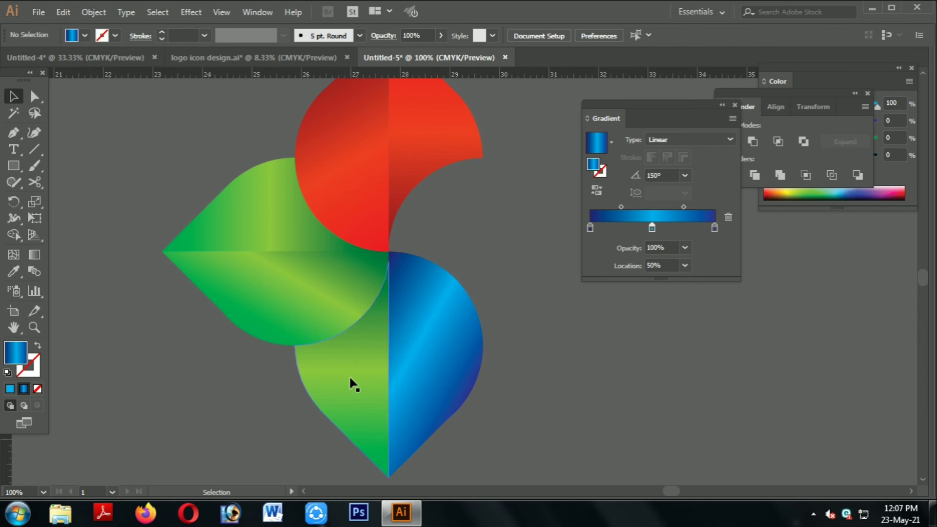
Step: Copy the blue gradient from the bottom drop's right half onto its left half with the Eyedropper
{"action": "left_click", "coordinate": [350, 379]}
{"action": "left_click", "coordinate": [13, 274]}
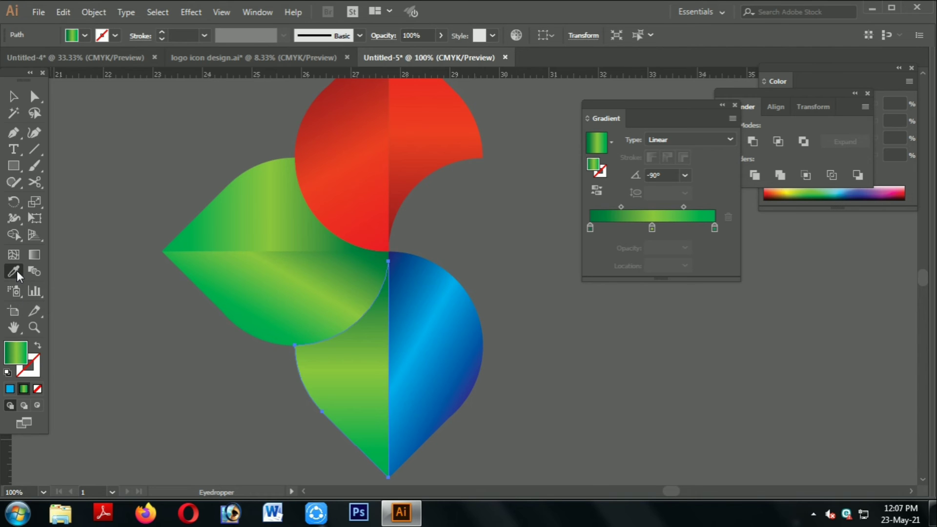
{"action": "left_click", "coordinate": [416, 318]}
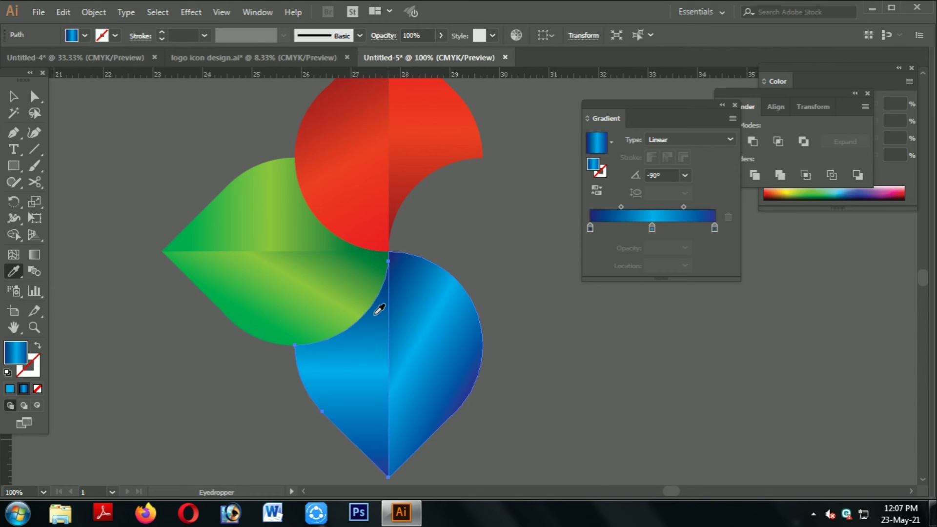
{"action": "left_click", "coordinate": [13, 96]}
{"action": "left_click", "coordinate": [515, 346]}
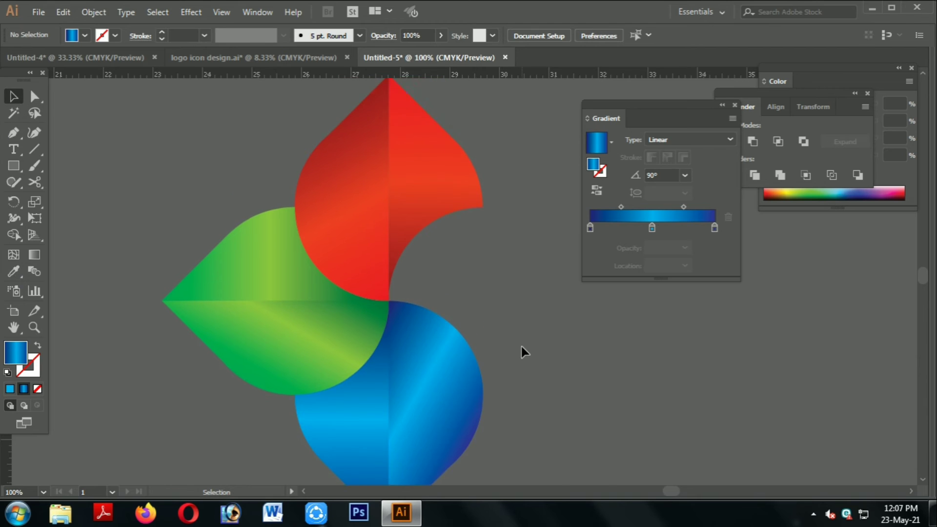
Step: Change the linear gradient angle of the bottom drop's right half to -65°
{"action": "left_click", "coordinate": [447, 346]}
{"action": "left_click", "coordinate": [660, 176]}
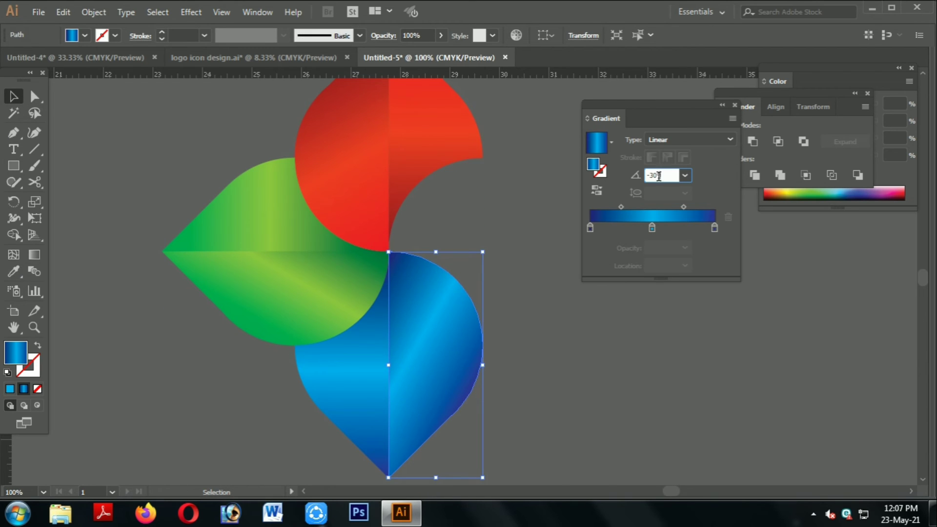
{"action": "scroll", "coordinate": [665, 182], "scroll_direction": "down", "scroll_amount": 20}
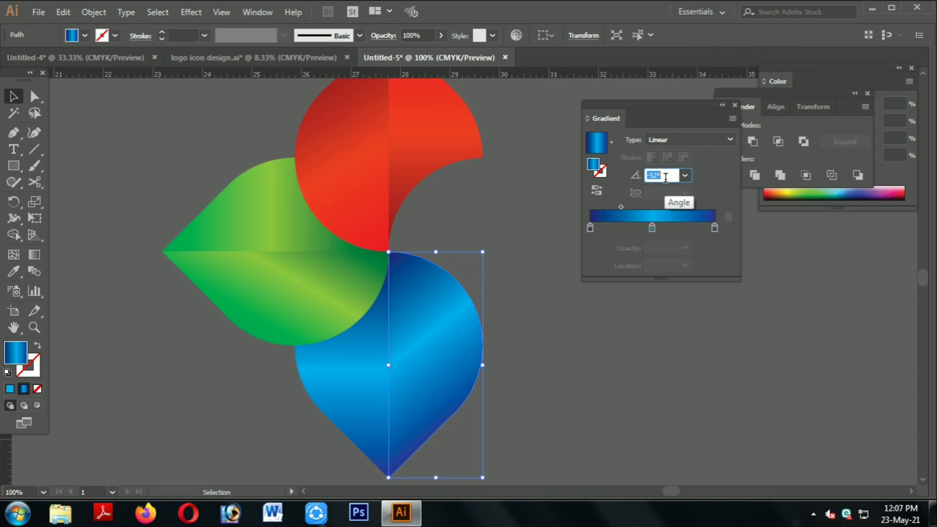
{"action": "left_click", "coordinate": [546, 285]}
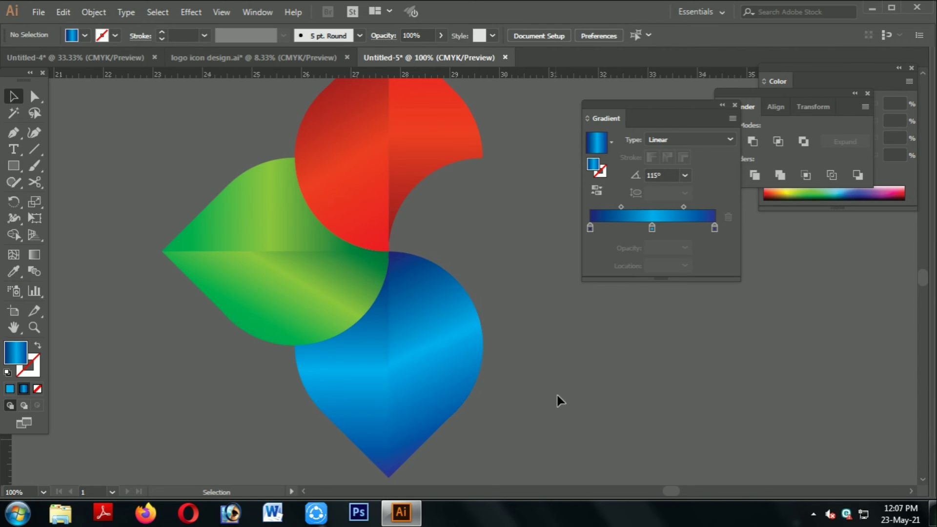
Step: Group the two blue halves of the bottom drop
{"action": "left_click", "coordinate": [315, 391], "text": "ctrl"}
{"action": "left_click", "coordinate": [501, 322]}
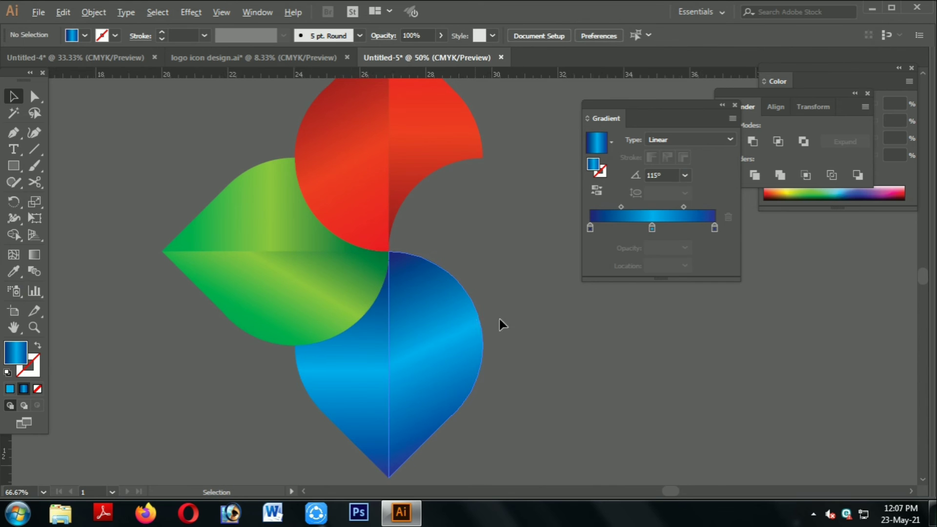
{"action": "key", "text": "ctrl+minus"}
{"action": "key", "text": "ctrl+minus"}
Step: Duplicate the blue bottom drop and rotate the copy 90° so that its tip points right
{"action": "left_click", "coordinate": [402, 331]}
{"action": "left_click_drag", "start_coordinate": [414, 308], "coordinate": [496, 292]}
{"action": "left_click_drag", "start_coordinate": [508, 264], "coordinate": [442, 207]}
{"action": "left_click", "coordinate": [441, 207]}
{"action": "left_click_drag", "start_coordinate": [454, 301], "coordinate": [427, 274]}
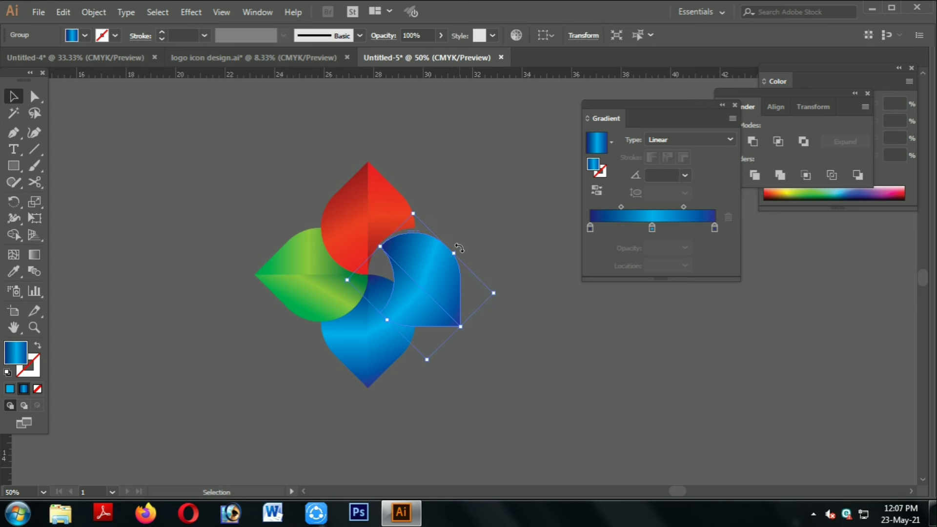
{"action": "left_click_drag", "start_coordinate": [461, 243], "coordinate": [457, 204]}
{"action": "left_click", "coordinate": [457, 204]}
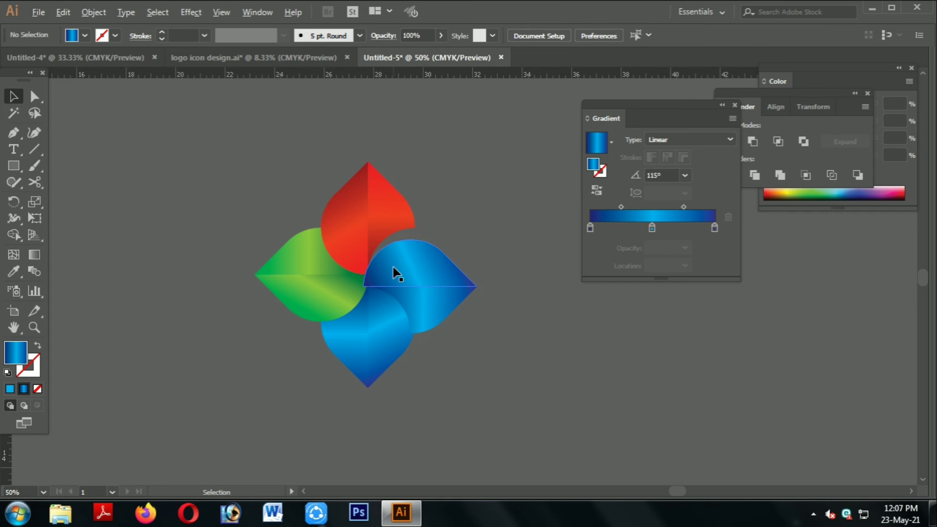
Step: Position the rotated blue copy so its inner end meets the pinwheel's centre and it fills the red drop's cut-out
{"action": "scroll", "coordinate": [393, 268], "scroll_direction": "up", "scroll_amount": 2}
{"action": "left_click_drag", "start_coordinate": [421, 302], "coordinate": [432, 276]}
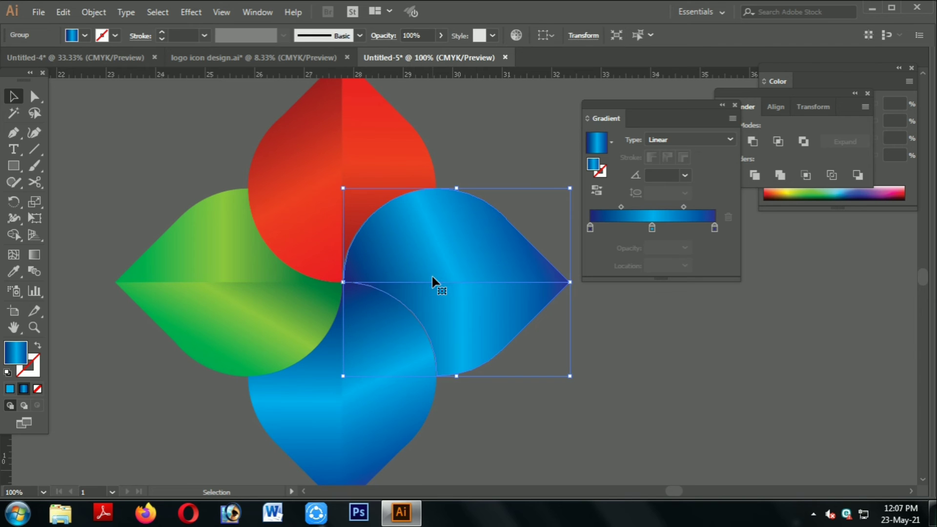
{"action": "left_click", "coordinate": [475, 165]}
{"action": "scroll", "coordinate": [425, 247], "scroll_direction": "up", "scroll_amount": 2}
{"action": "left_click_drag", "start_coordinate": [419, 239], "coordinate": [418, 244]}
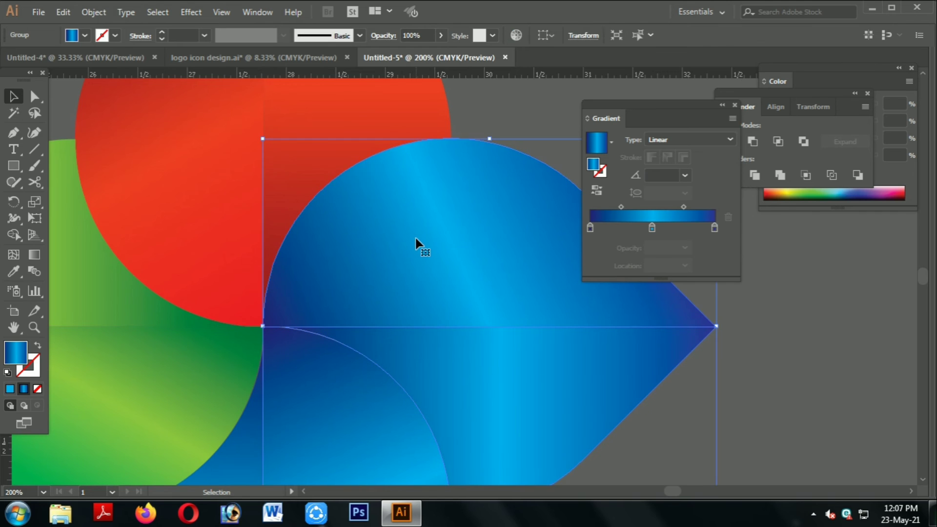
{"action": "left_click", "coordinate": [507, 111]}
{"action": "scroll", "coordinate": [503, 121], "scroll_direction": "down", "scroll_amount": 2}
{"action": "left_click_drag", "start_coordinate": [482, 148], "coordinate": [392, 244]}
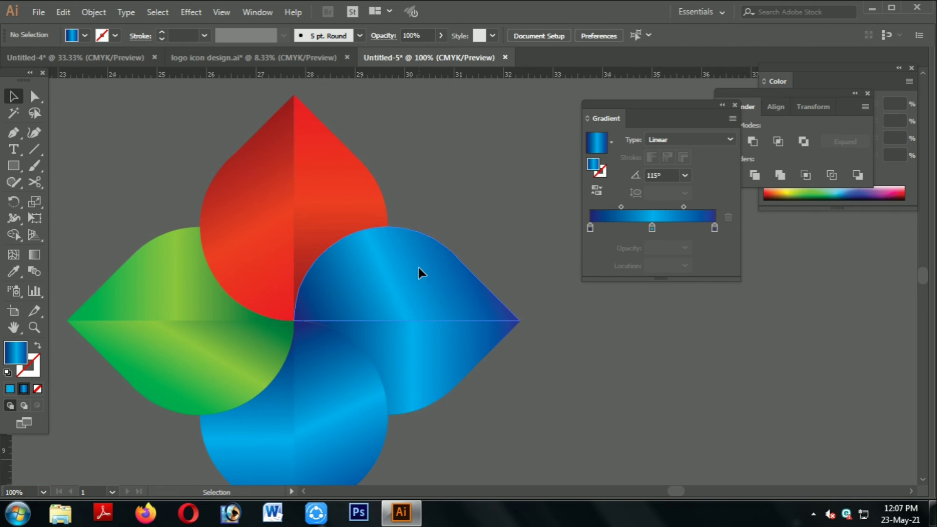
Step: Ungroup the right-pointing blue drop into its two halves
{"action": "right_click", "coordinate": [418, 267]}
{"action": "left_click", "coordinate": [451, 369]}
{"action": "left_click", "coordinate": [586, 376]}
Step: Set the first gradient stop of the right drop's upper half to orange, C 0, M 75, Y 100, K 0
{"action": "left_click", "coordinate": [424, 298]}
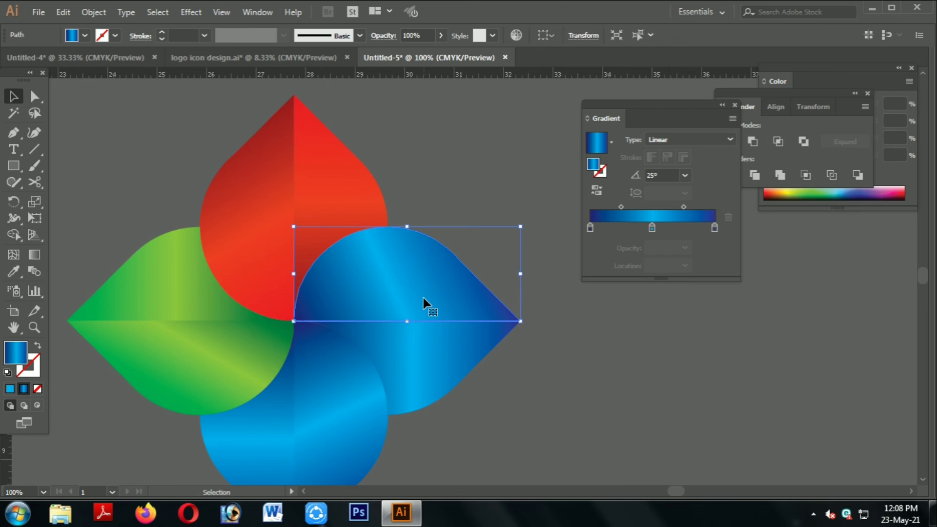
{"action": "left_click", "coordinate": [590, 229]}
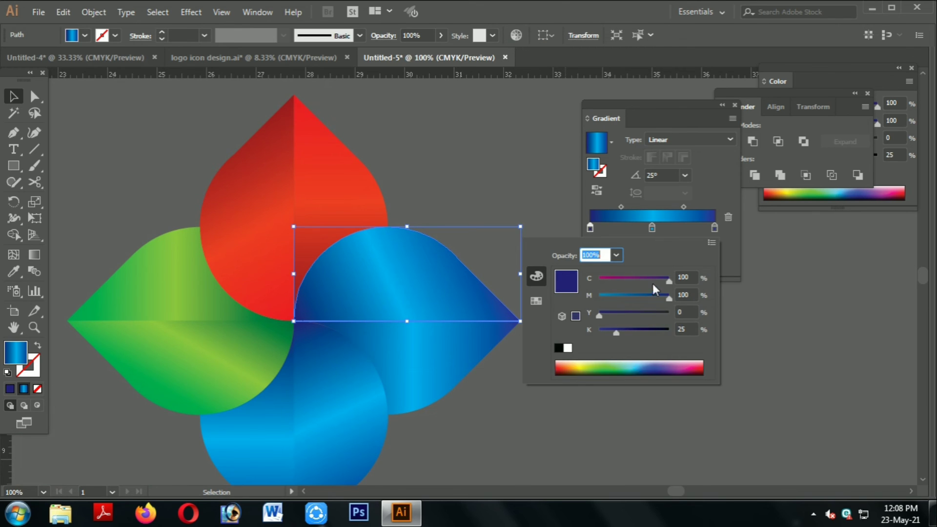
{"action": "left_click_drag", "start_coordinate": [652, 283], "coordinate": [541, 264]}
{"action": "left_click_drag", "start_coordinate": [617, 326], "coordinate": [729, 321]}
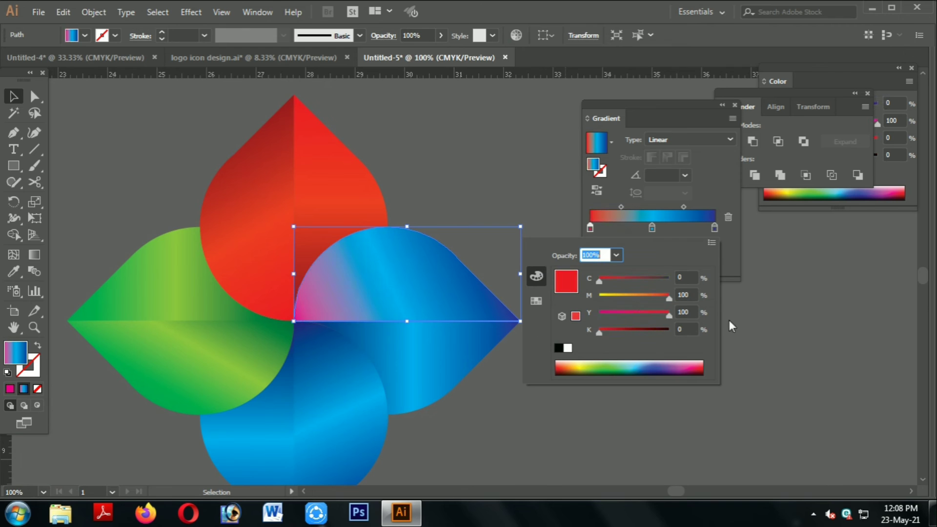
{"action": "left_click", "coordinate": [686, 295]}
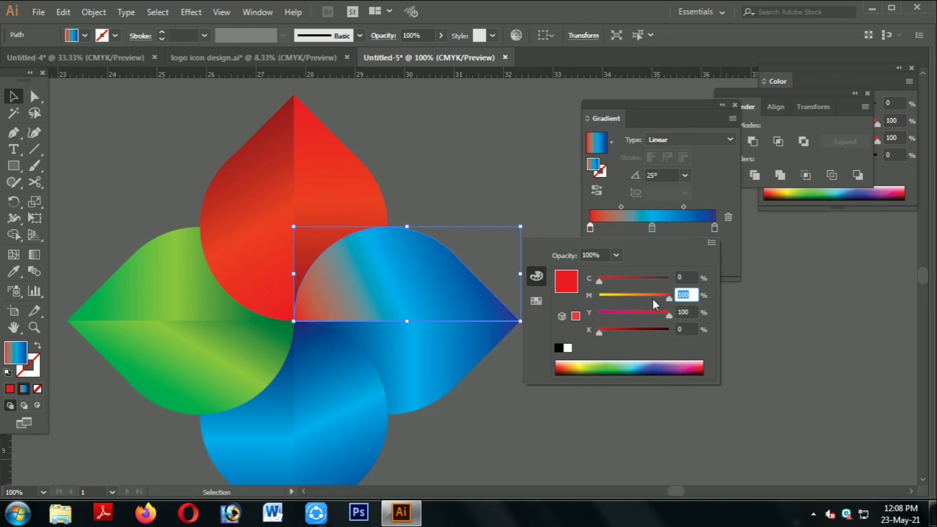
{"action": "type", "text": "75"}
{"action": "key", "text": "Return"}
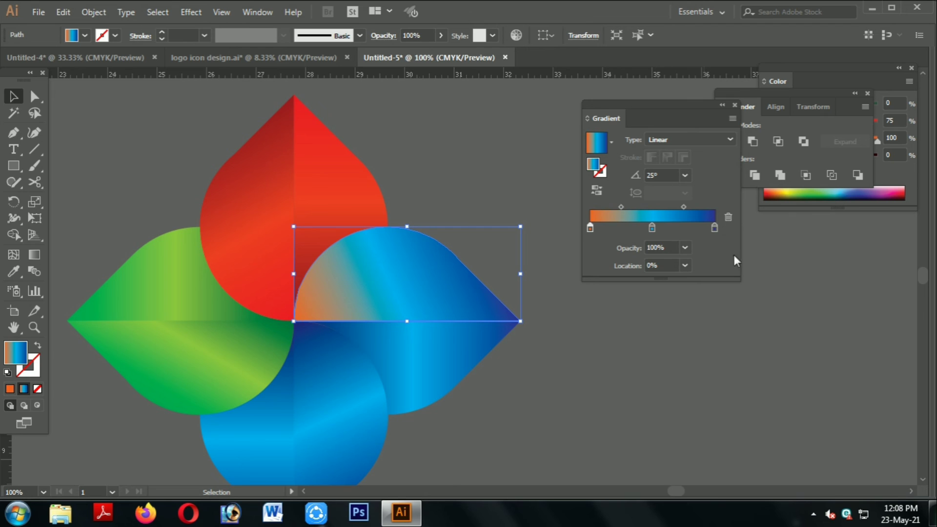
Step: Set the last gradient stop of the right drop's upper half to C 0, M 40, Y 100, K 0
{"action": "double_click", "coordinate": [717, 228]}
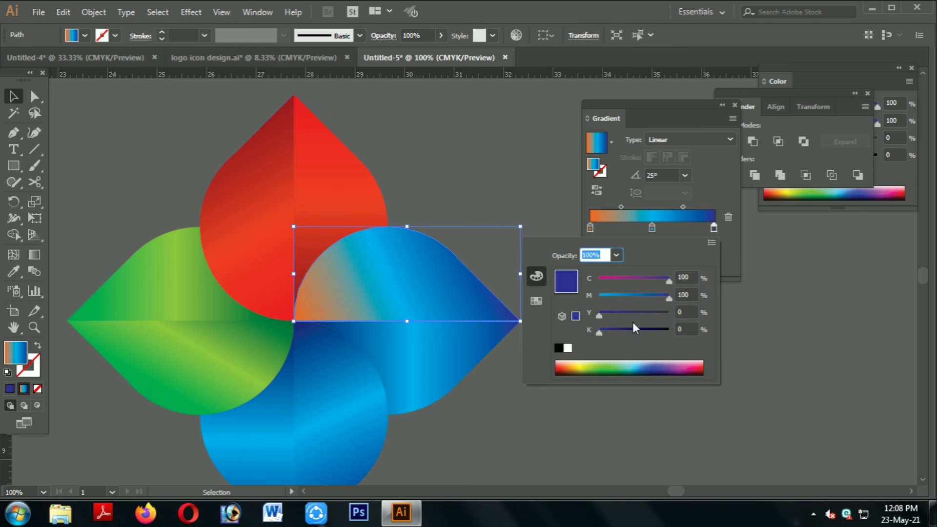
{"action": "left_click_drag", "start_coordinate": [640, 297], "coordinate": [591, 279]}
{"action": "left_click_drag", "start_coordinate": [650, 312], "coordinate": [716, 310]}
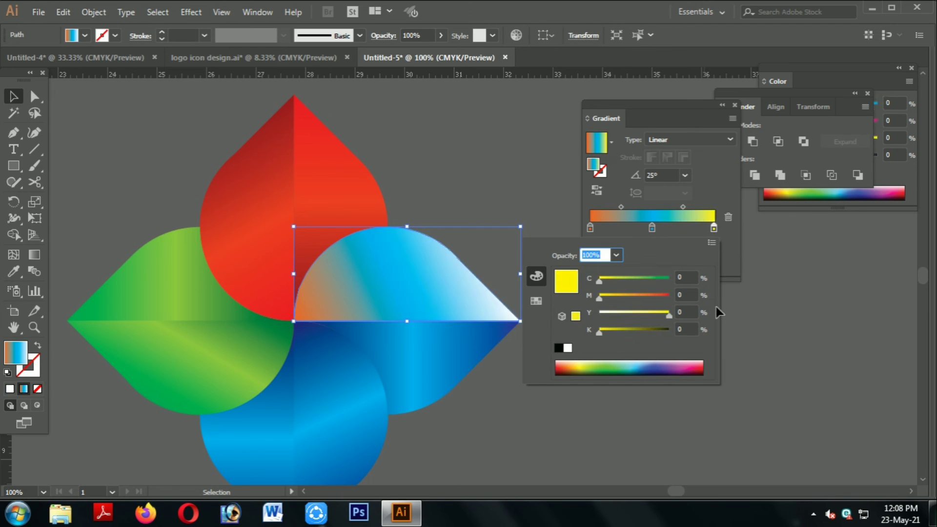
{"action": "double_click", "coordinate": [690, 295]}
{"action": "type", "text": "40"}
{"action": "key", "text": "Return"}
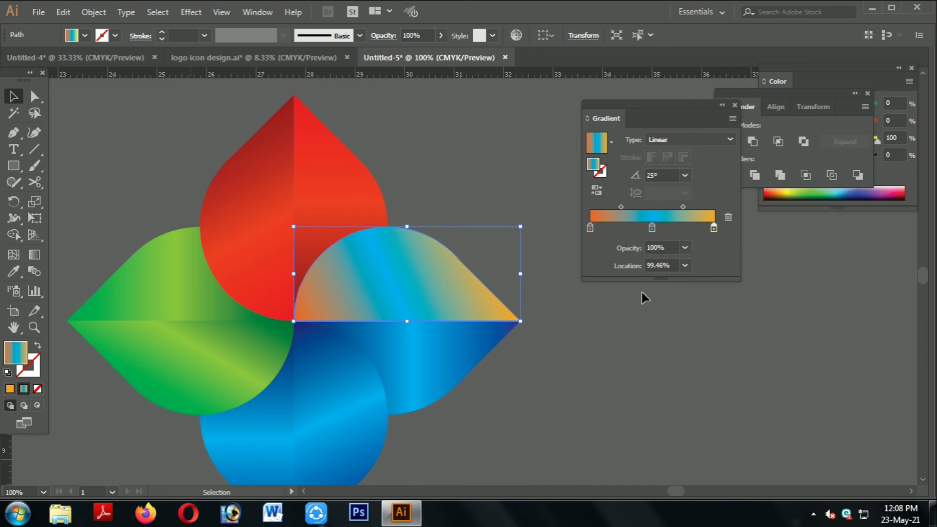
Step: Set the middle gradient stop of the right drop's upper half to yellow-orange, C 0, M 25, Y 100, K 0
{"action": "left_click", "coordinate": [652, 228]}
{"action": "double_click", "coordinate": [652, 228]}
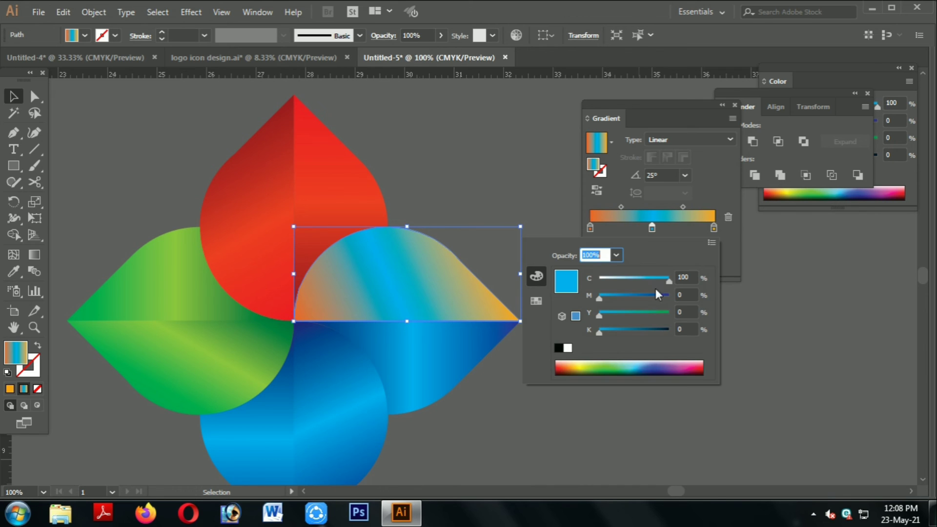
{"action": "left_click_drag", "start_coordinate": [654, 311], "coordinate": [682, 312]}
{"action": "left_click_drag", "start_coordinate": [654, 282], "coordinate": [596, 281]}
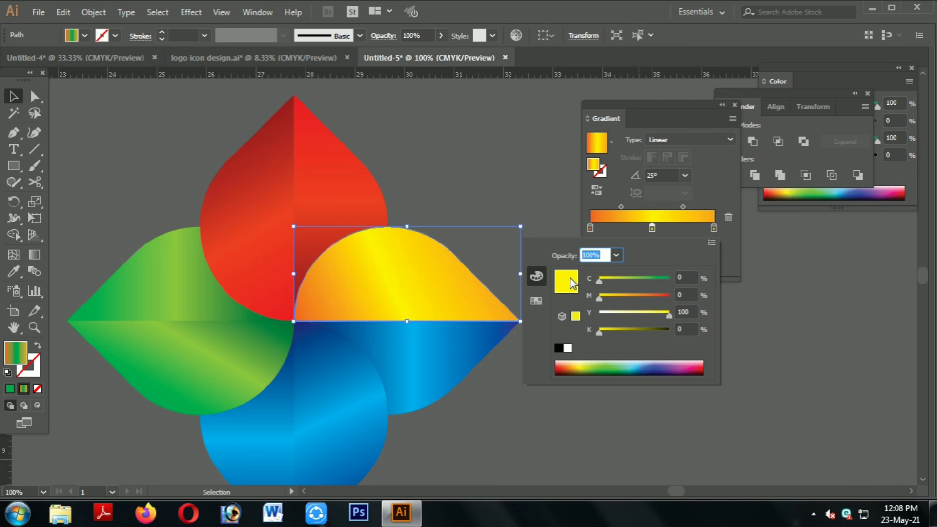
{"action": "left_click", "coordinate": [612, 296]}
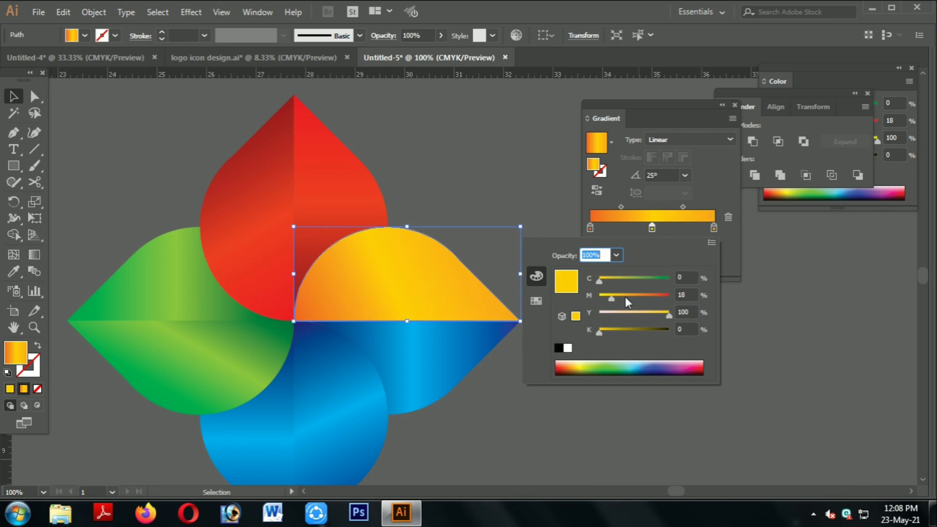
{"action": "double_click", "coordinate": [682, 295]}
{"action": "type", "text": "25"}
{"action": "key", "text": "Return"}
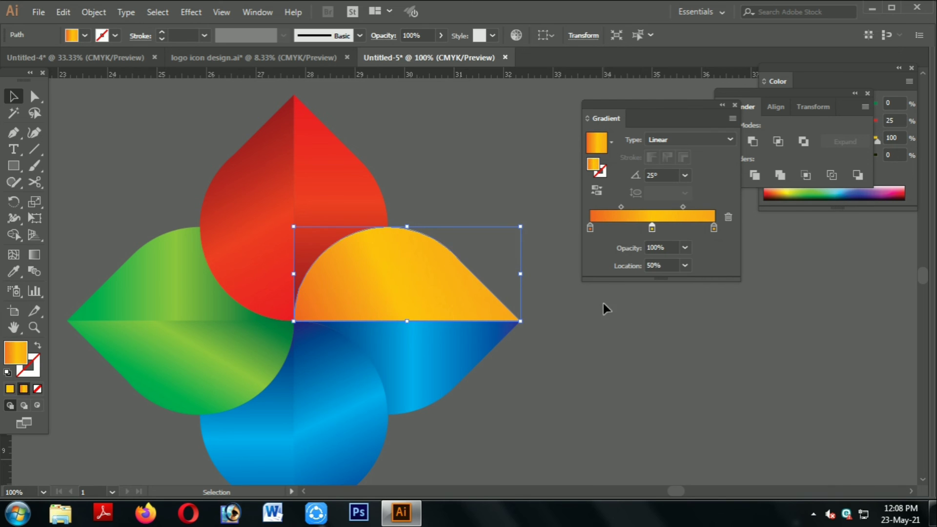
{"action": "left_click", "coordinate": [600, 324]}
Step: Copy the orange gradient from the right drop's upper half onto its lower half with the Eyedropper
{"action": "scroll", "coordinate": [600, 324], "scroll_direction": "down", "scroll_amount": 2, "text": "alt"}
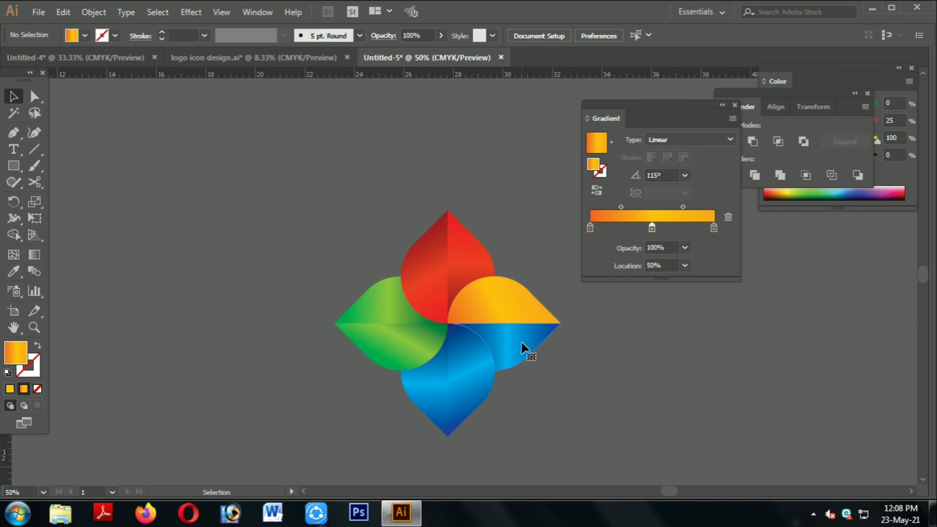
{"action": "left_click", "coordinate": [526, 349]}
{"action": "scroll", "coordinate": [523, 346], "scroll_direction": "up", "scroll_amount": 1, "text": "alt"}
{"action": "left_click", "coordinate": [14, 271]}
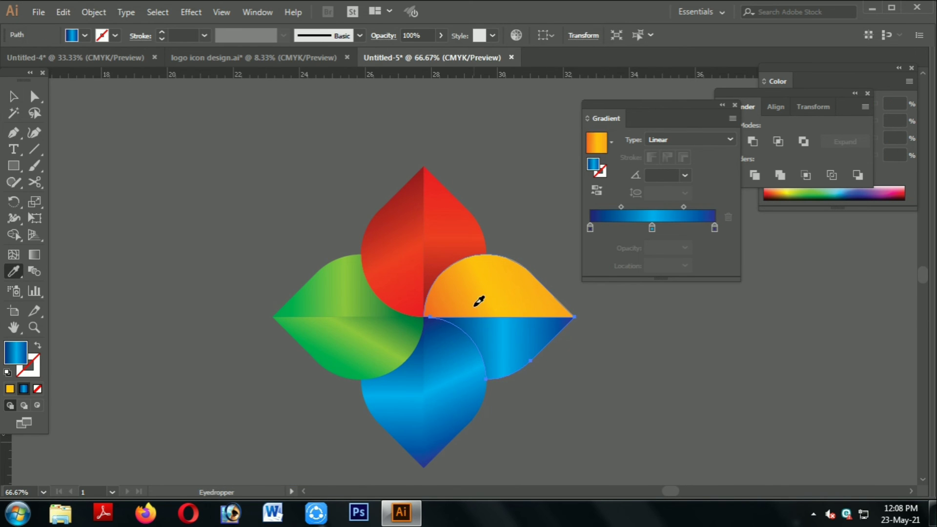
{"action": "left_click", "coordinate": [479, 302]}
{"action": "left_click", "coordinate": [14, 96]}
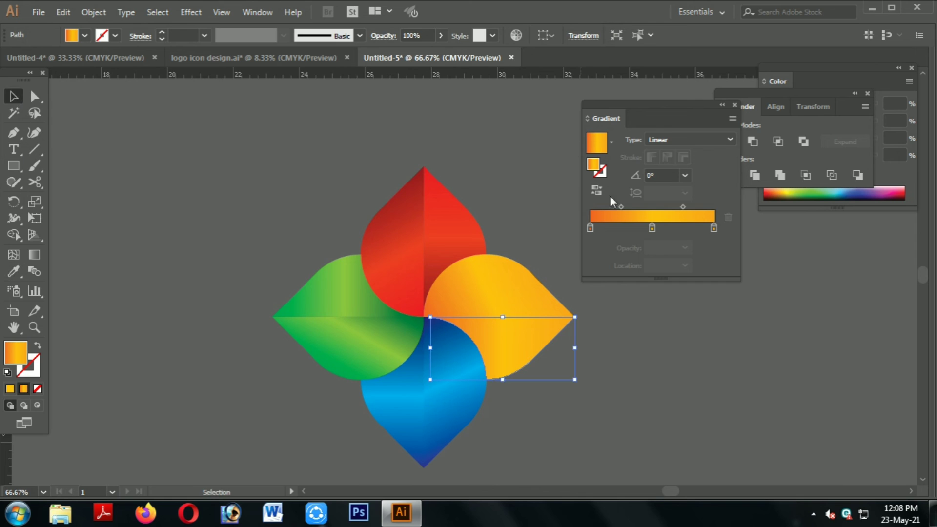
{"action": "left_click", "coordinate": [629, 330]}
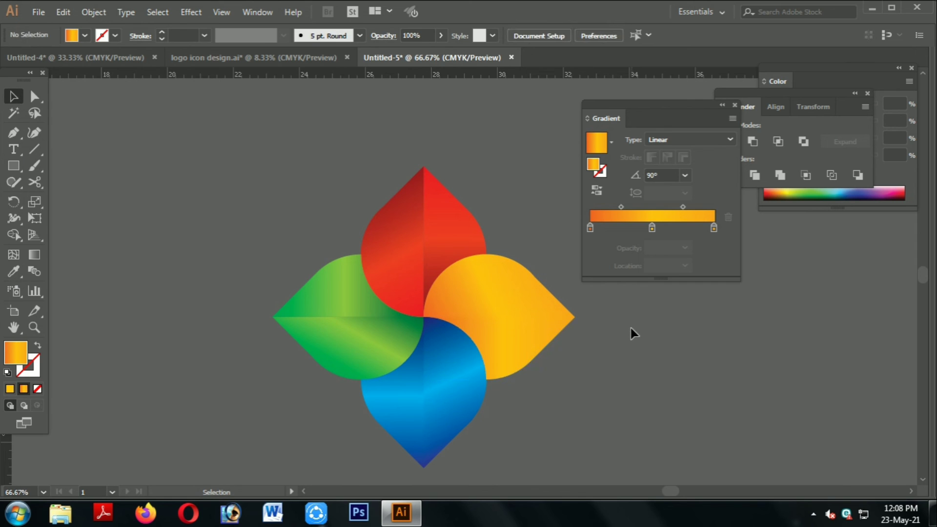
Step: Reverse the orange gradient on the upper half of the right drop
{"action": "left_click", "coordinate": [536, 300]}
{"action": "left_click", "coordinate": [675, 173]}
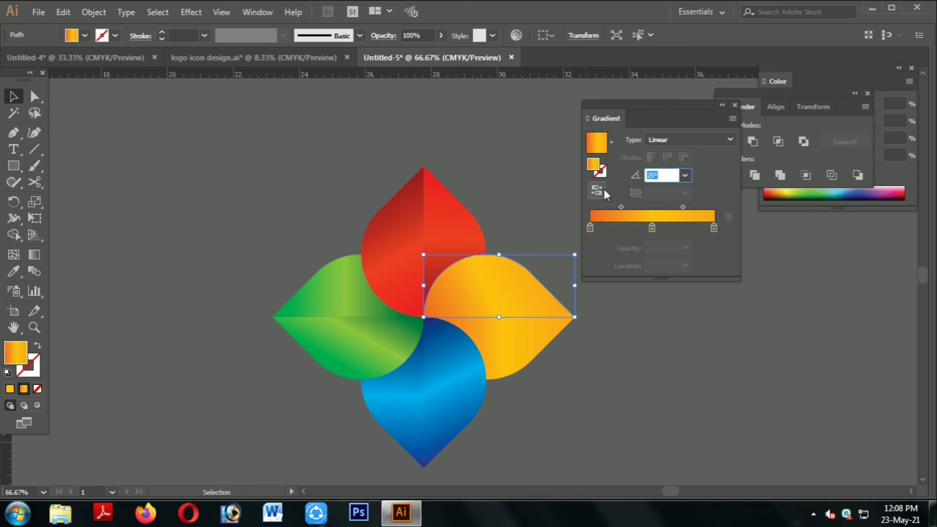
{"action": "left_click", "coordinate": [598, 190]}
{"action": "left_click", "coordinate": [615, 328]}
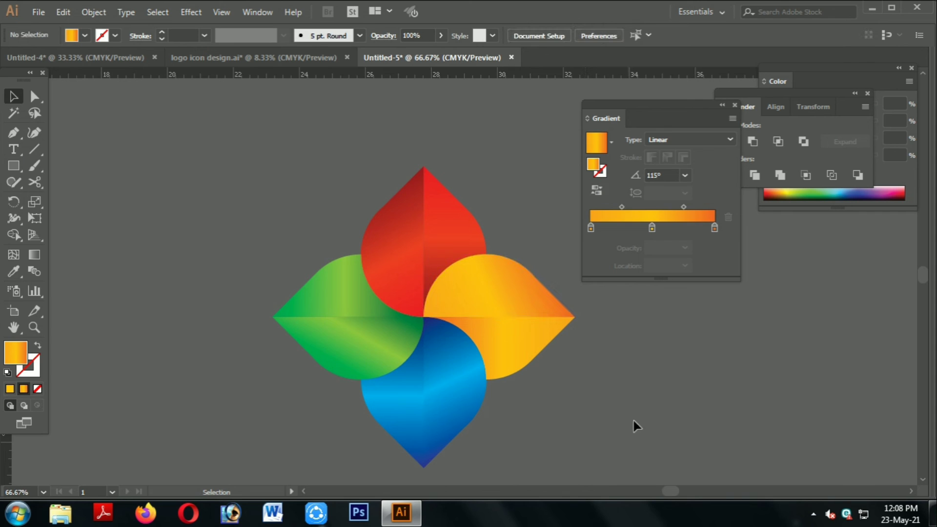
{"action": "left_click_drag", "start_coordinate": [661, 405], "coordinate": [618, 384]}
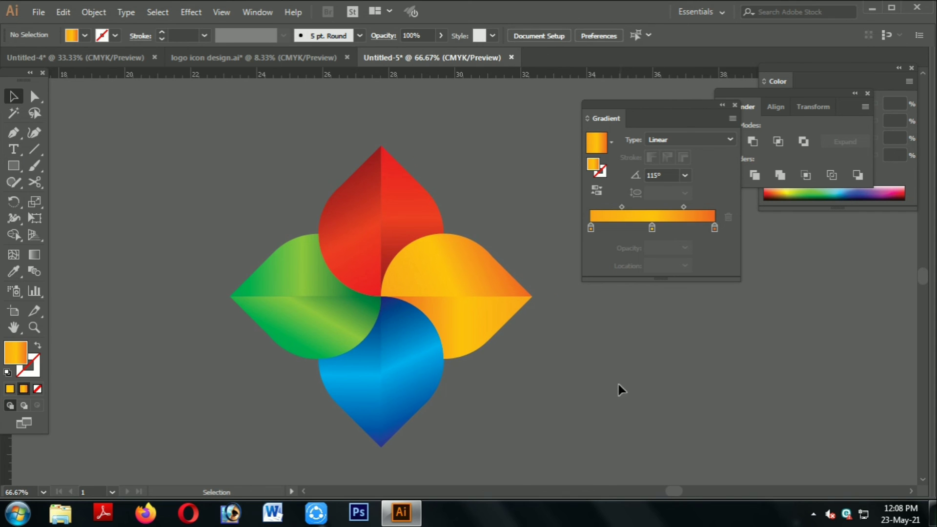
Step: Ungroup the bottom blue drop into its two halves
{"action": "left_click", "coordinate": [412, 370]}
{"action": "left_click", "coordinate": [597, 191]}
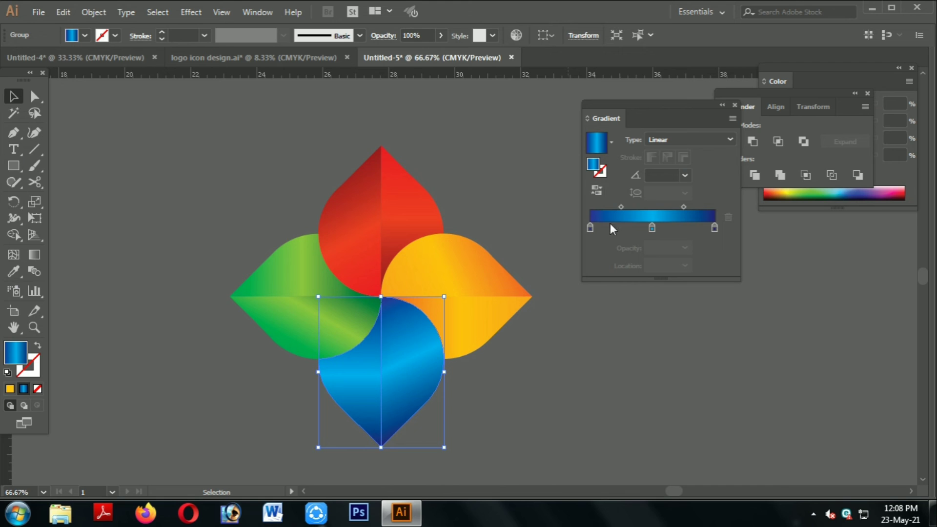
{"action": "right_click", "coordinate": [552, 381]}
{"action": "left_click", "coordinate": [578, 273]}
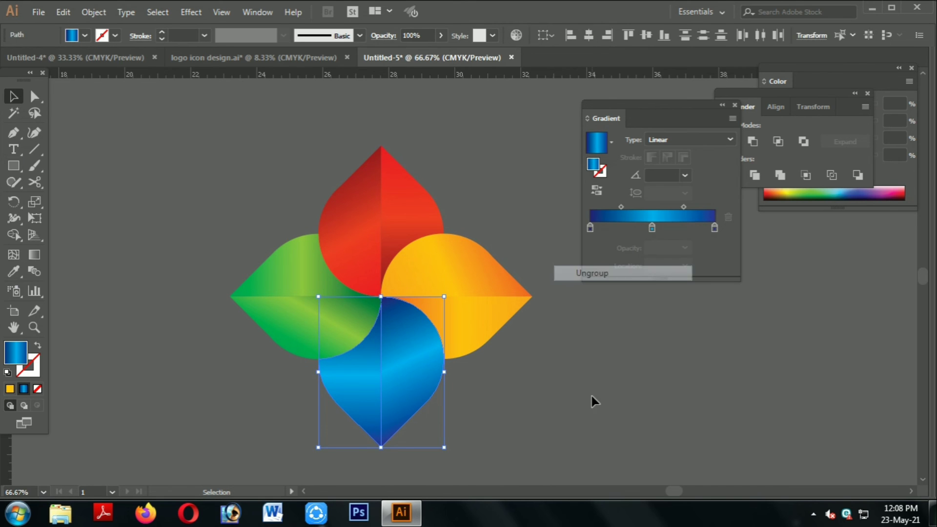
{"action": "left_click", "coordinate": [592, 400]}
Step: Reverse the blue gradient on the right half of the bottom drop
{"action": "left_click", "coordinate": [429, 376]}
{"action": "left_click", "coordinate": [597, 191]}
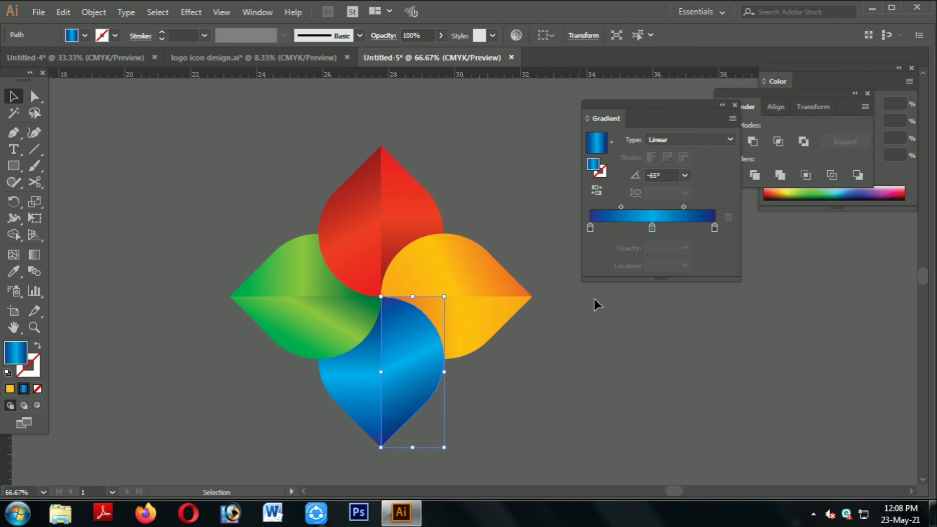
{"action": "left_click", "coordinate": [553, 389]}
{"action": "key", "text": "space"}
{"action": "left_click_drag", "start_coordinate": [533, 378], "coordinate": [570, 381]}
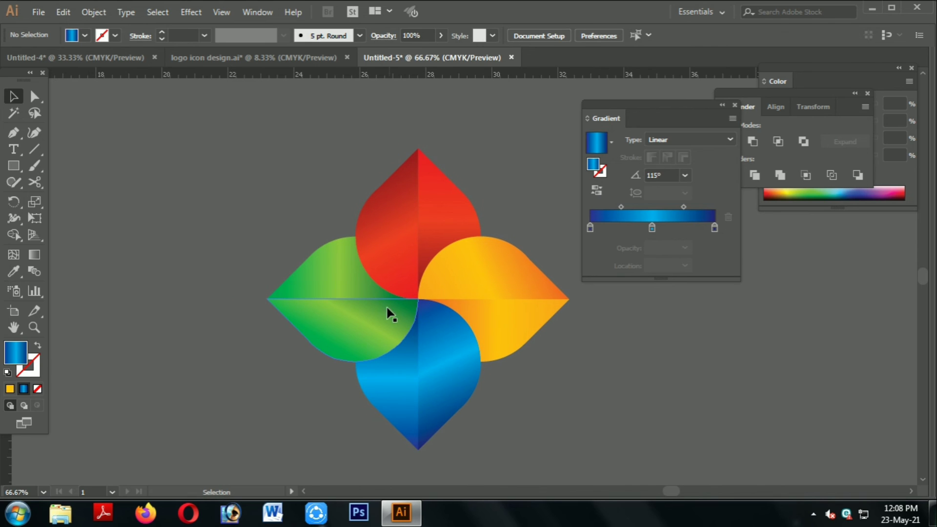
Step: Hide the floating panels and move the whole four-drop icon onto the white artboard
{"action": "key", "text": "ctrl+minus"}
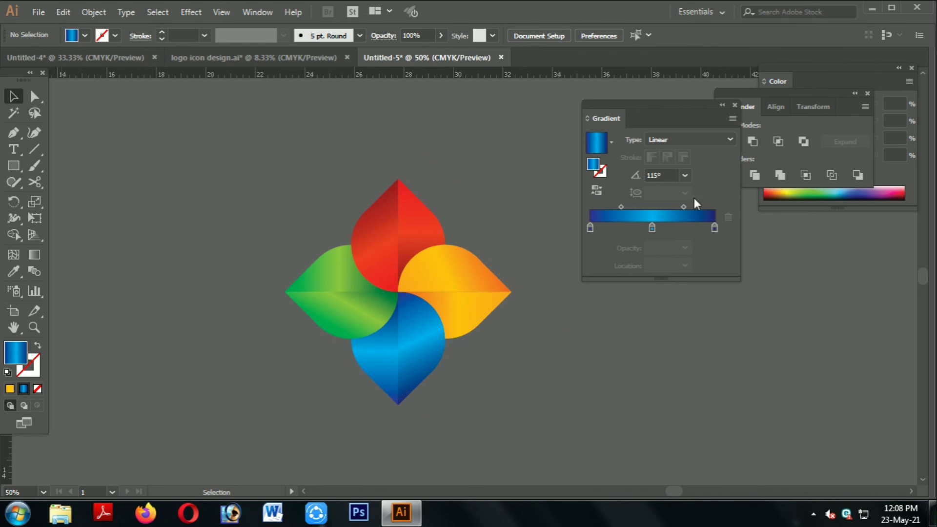
{"action": "key", "text": "shift+Tab"}
{"action": "key", "text": "shift+Tab"}
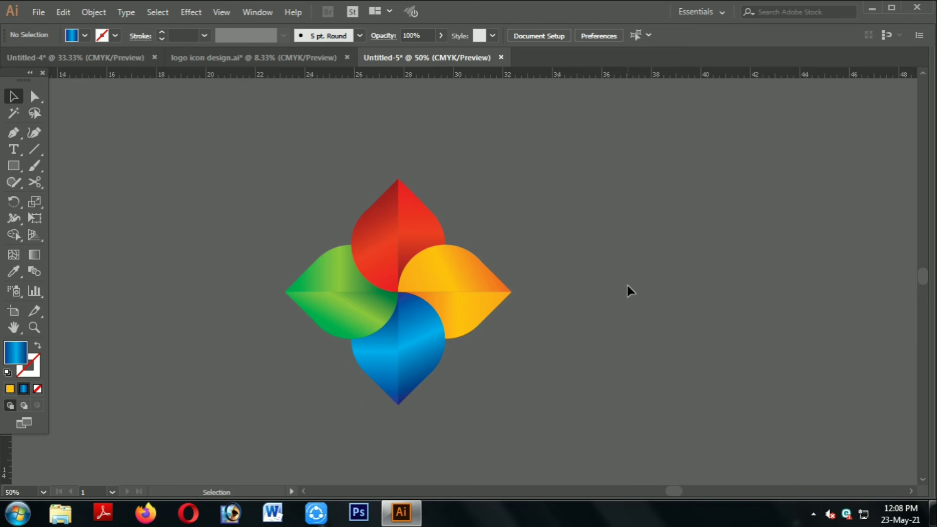
{"action": "scroll", "coordinate": [560, 326], "scroll_direction": "down", "scroll_amount": 1}
{"action": "left_click_drag", "start_coordinate": [646, 368], "coordinate": [458, 186]}
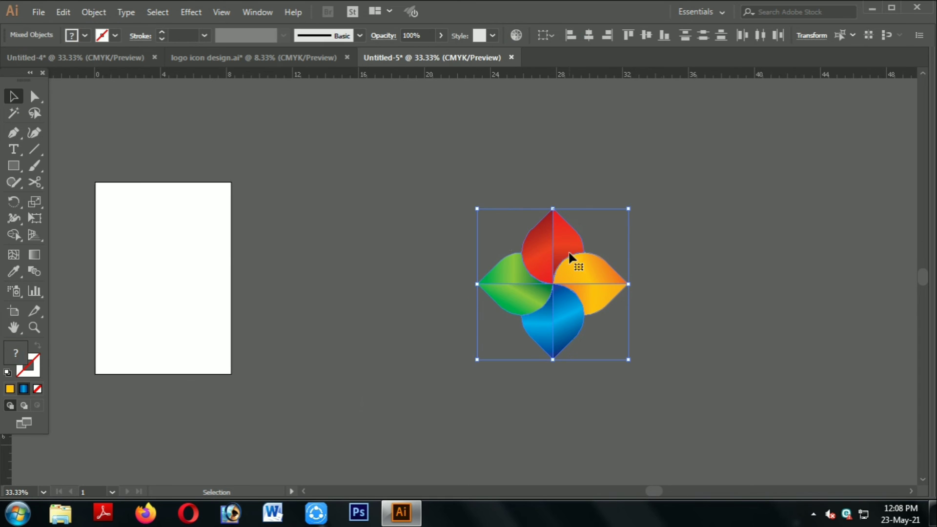
{"action": "left_click_drag", "start_coordinate": [513, 258], "coordinate": [174, 241]}
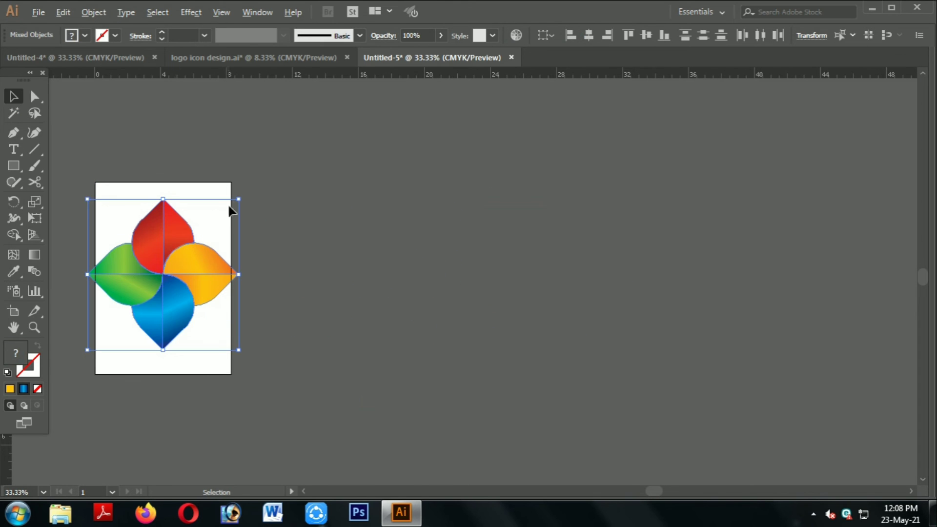
Step: Scale the four-drop icon down proportionally so it fits within the artboard's width with side margins
{"action": "left_click_drag", "start_coordinate": [235, 198], "coordinate": [656, 224]}
{"action": "left_click", "coordinate": [256, 239]}
{"action": "scroll", "coordinate": [560, 258], "scroll_direction": "up", "scroll_amount": 3}
{"action": "left_click_drag", "start_coordinate": [723, 270], "coordinate": [672, 286]}
{"action": "scroll", "coordinate": [684, 260], "scroll_direction": "up", "scroll_amount": 1}
{"action": "key", "text": "alt+space"}
{"action": "scroll", "coordinate": [680, 281], "scroll_direction": "down", "scroll_amount": 1}
{"action": "key", "text": "alt+space"}
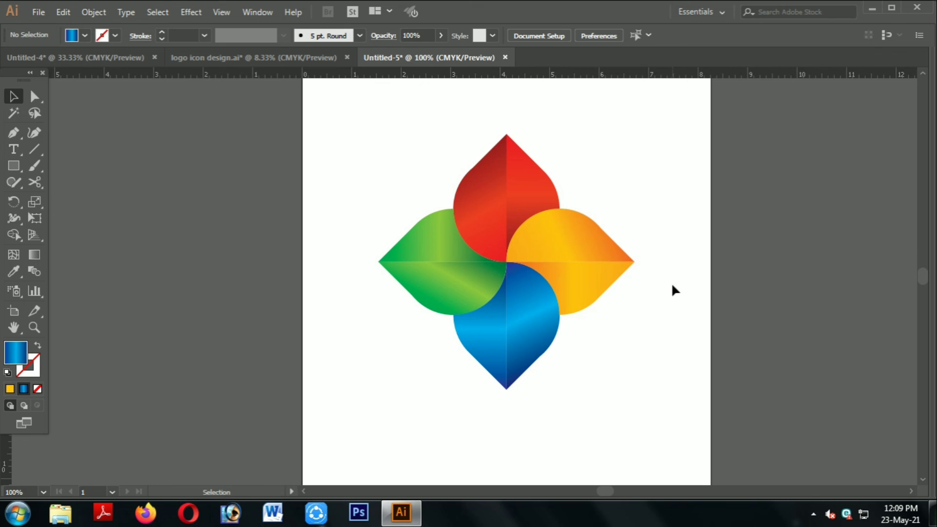
Step: Add the text "Company Name" on the artboard below the blue drop
{"action": "left_click", "coordinate": [8, 149]}
{"action": "left_click", "coordinate": [385, 428]}
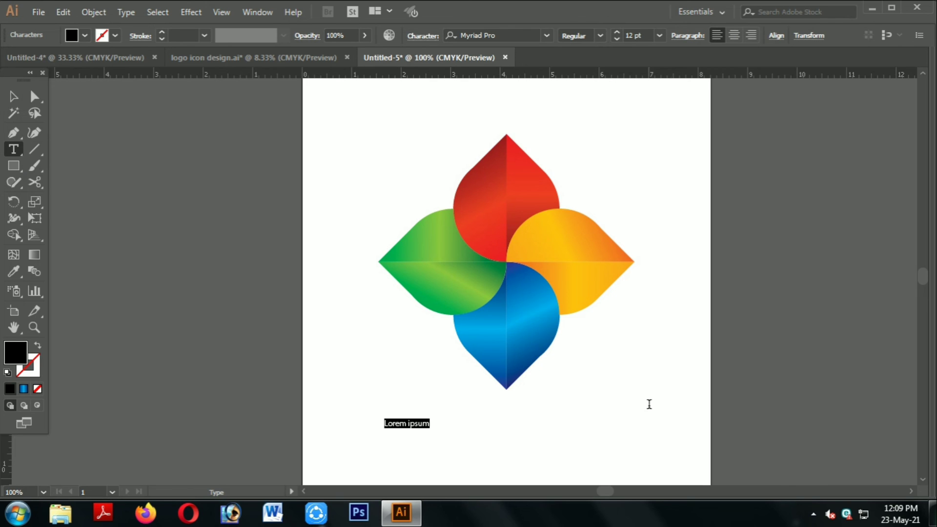
{"action": "type", "text": "c"}
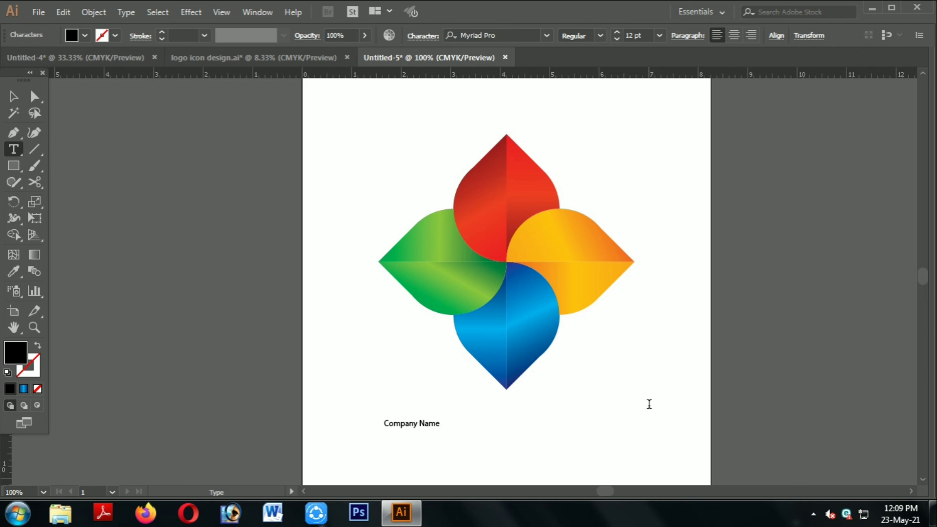
{"action": "key", "text": "Escape"}
Step: Set the font of the "Company Name" text to Arial Bold
{"action": "left_click", "coordinate": [501, 37]}
{"action": "type", "text": "ar"}
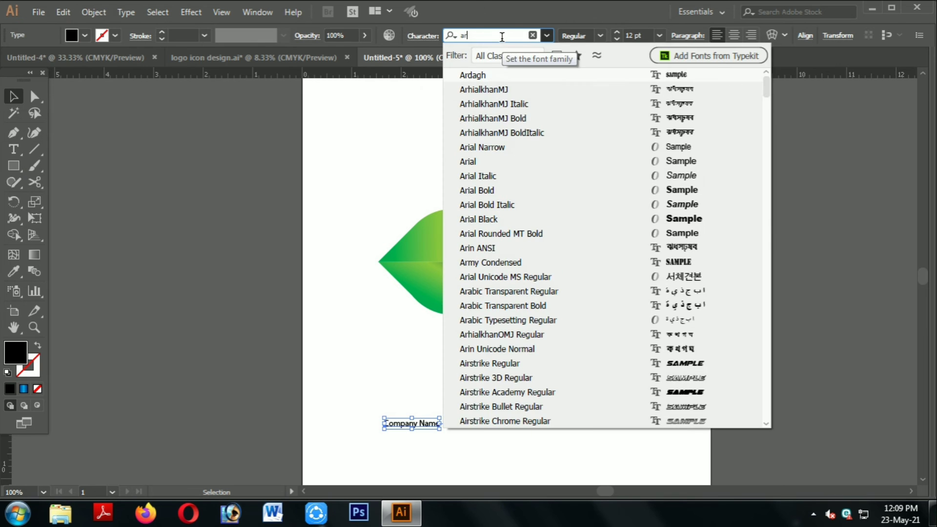
{"action": "type", "text": "ial"}
{"action": "left_click", "coordinate": [521, 121]}
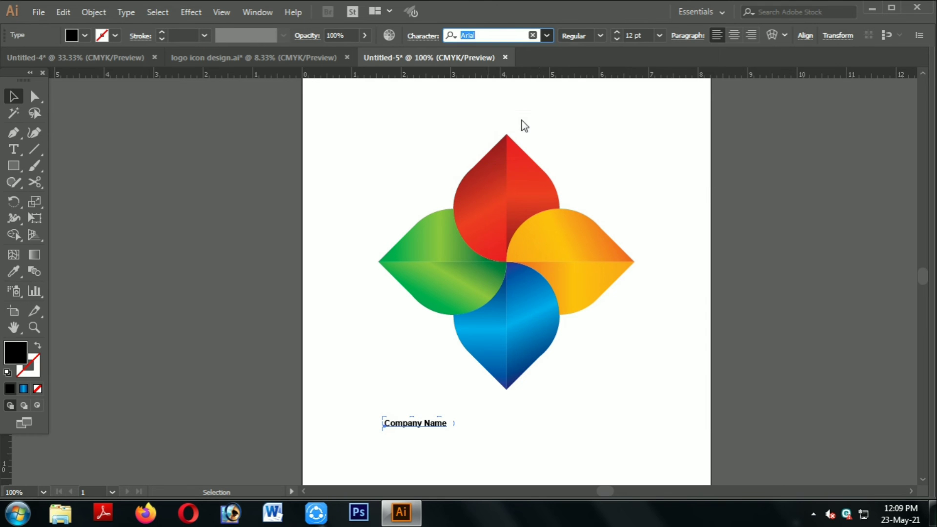
Step: Enlarge the "Company Name" text to about 69 pt and centre it directly beneath the icon within the artboard
{"action": "left_click_drag", "start_coordinate": [446, 418], "coordinate": [669, 317]}
{"action": "left_click", "coordinate": [673, 309]}
{"action": "key", "text": "ctrl+minus"}
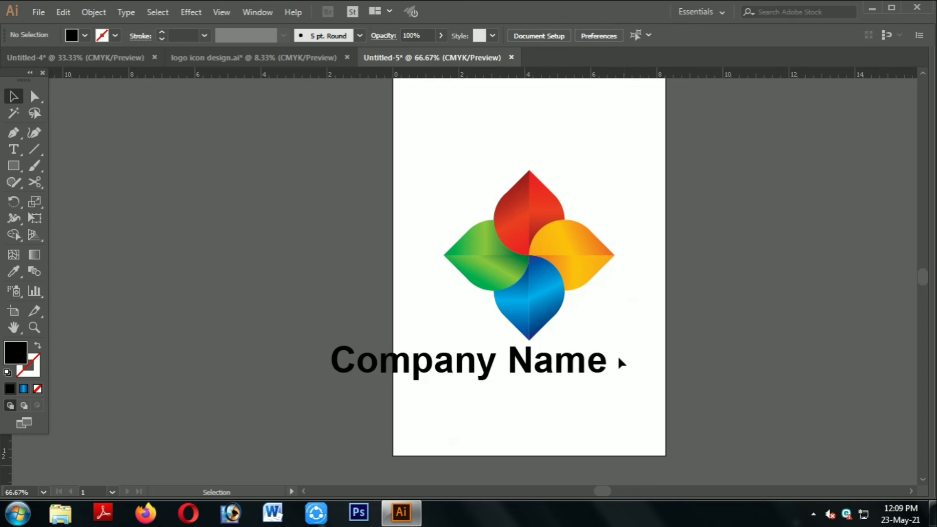
{"action": "left_click_drag", "start_coordinate": [589, 371], "coordinate": [647, 372]}
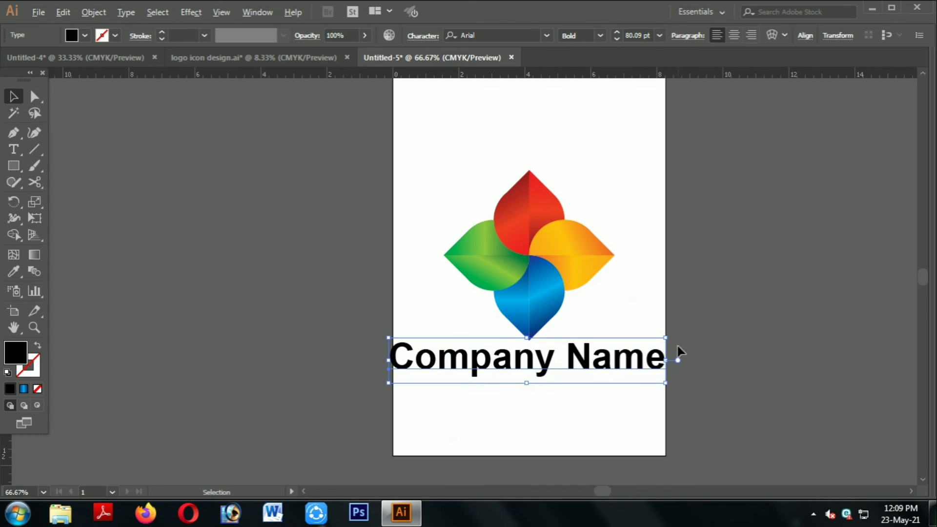
{"action": "left_click_drag", "start_coordinate": [665, 340], "coordinate": [657, 341]}
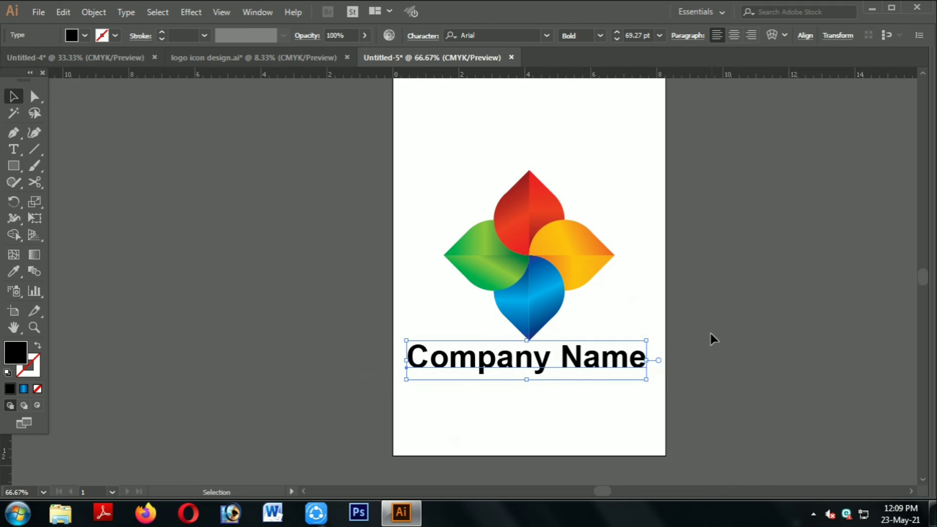
Step: Recolour the "Company Name" text dark grey by lowering its black component to about 83%
{"action": "key", "text": "F6"}
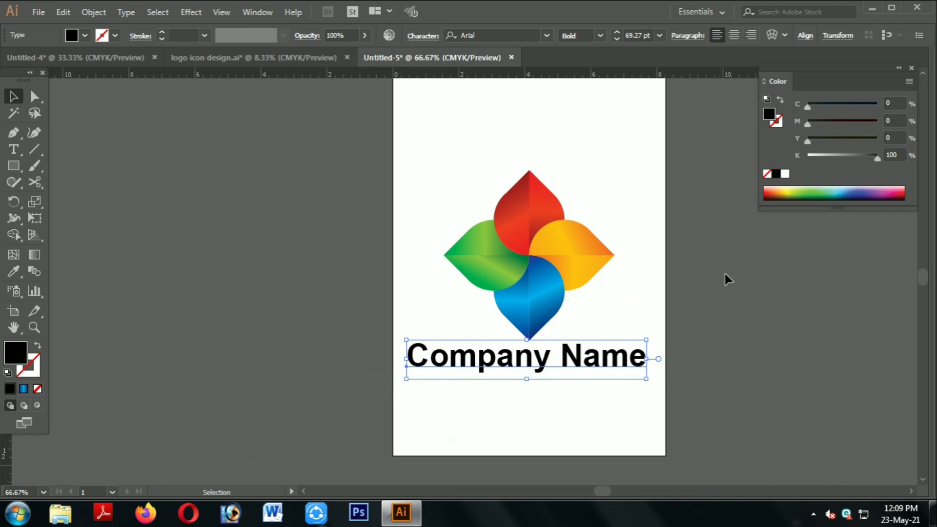
{"action": "left_click_drag", "start_coordinate": [867, 159], "coordinate": [865, 159]}
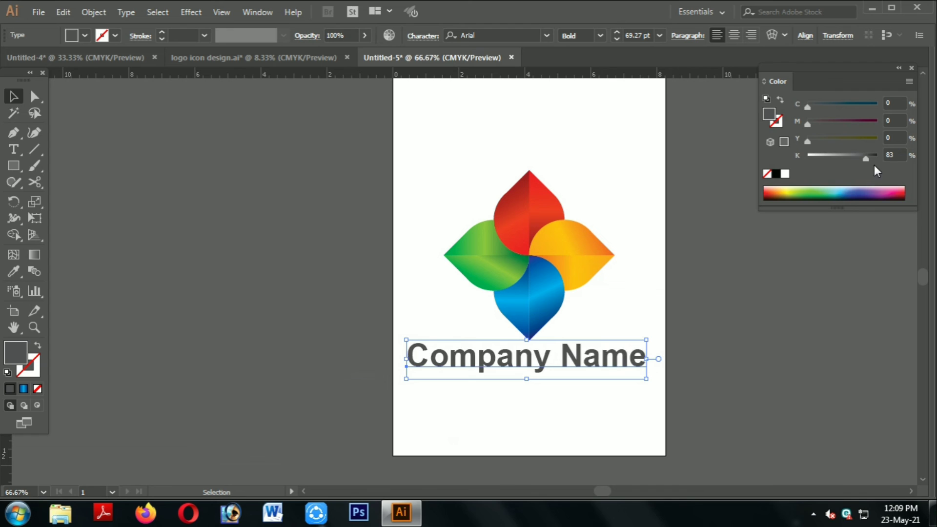
{"action": "left_click", "coordinate": [889, 155]}
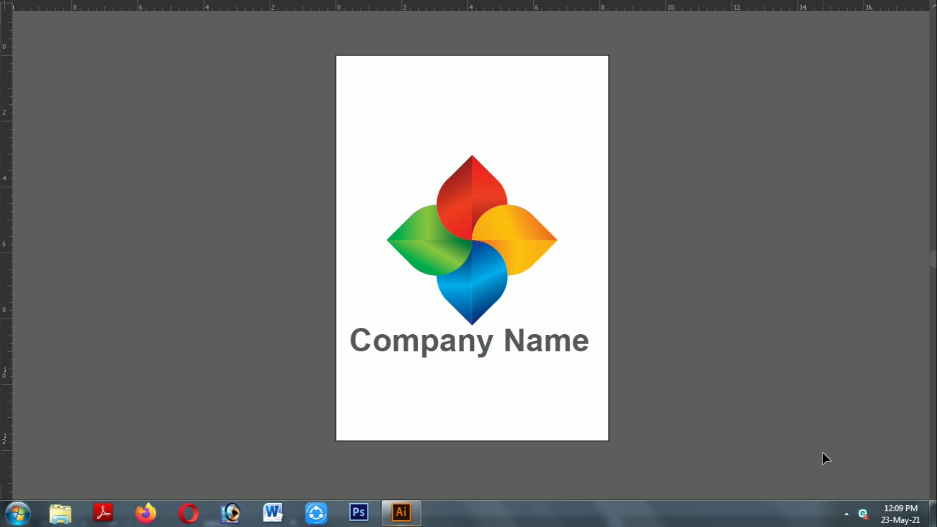
{"action": "left_click", "coordinate": [846, 513]}
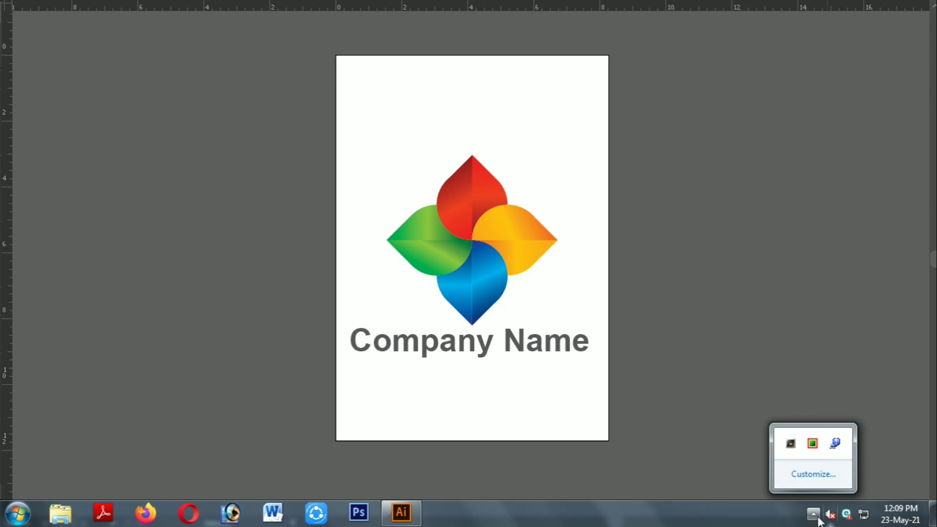
{"action": "left_click", "coordinate": [813, 514]}
{"action": "left_click", "coordinate": [813, 514]}
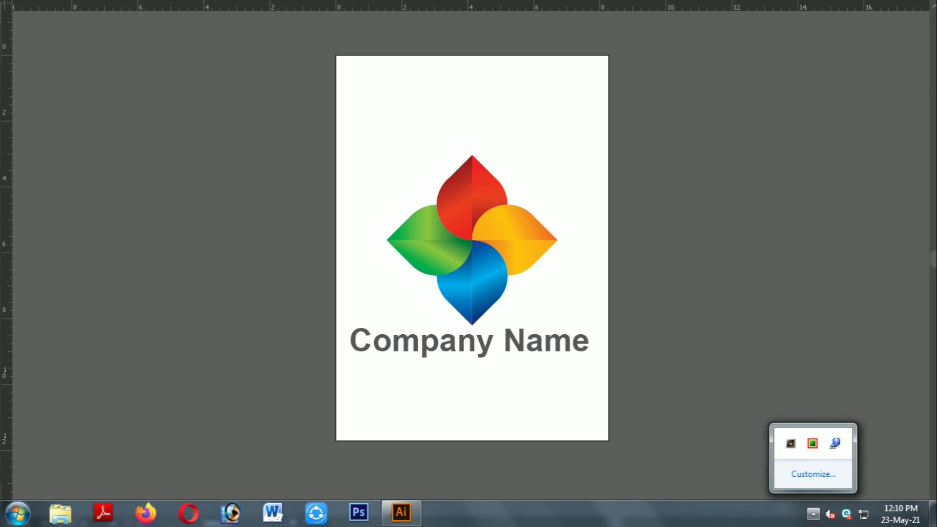